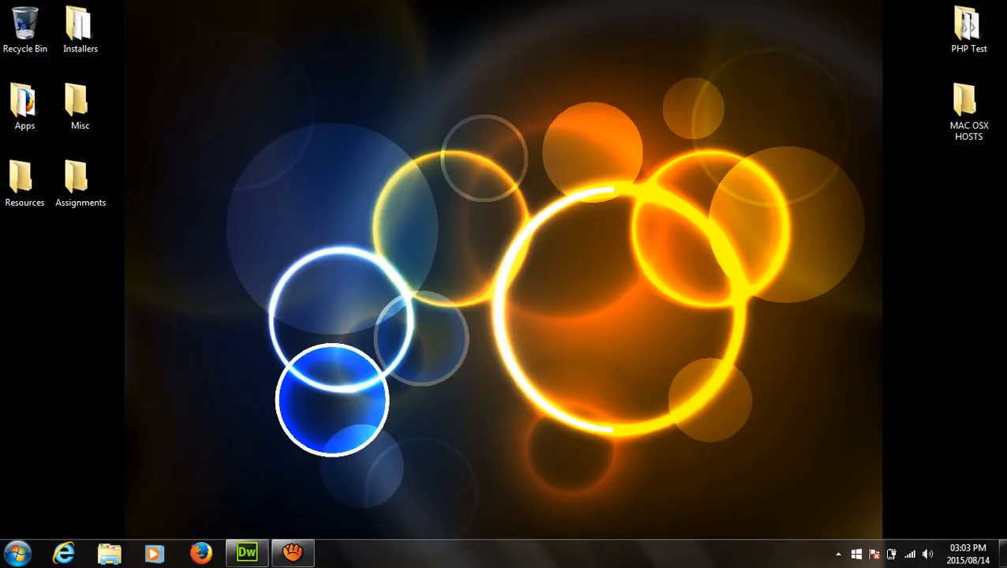
Start the XAMPP Control Panel as administrator and approve the elevation request
left_click(17, 553)
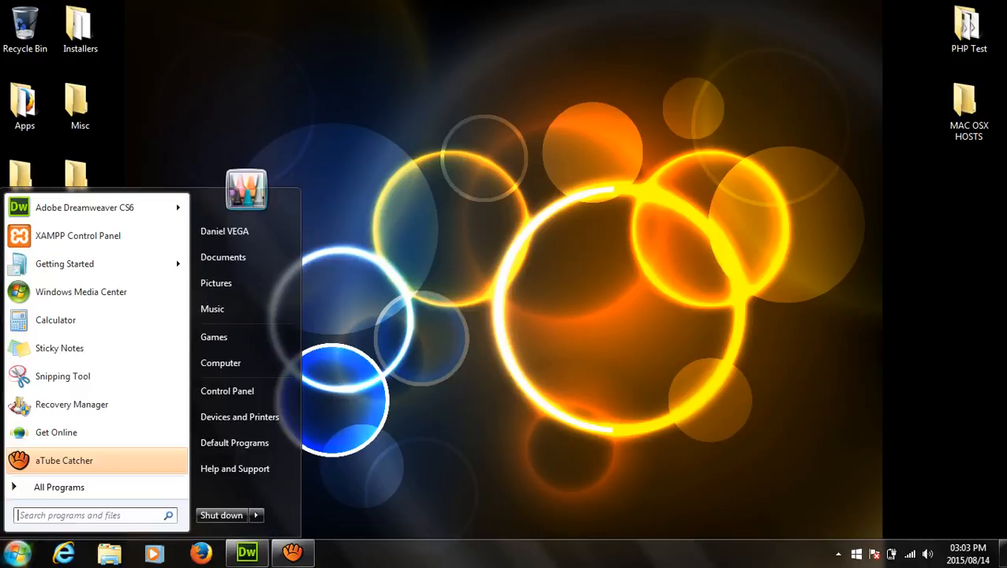
left_click(533, 302)
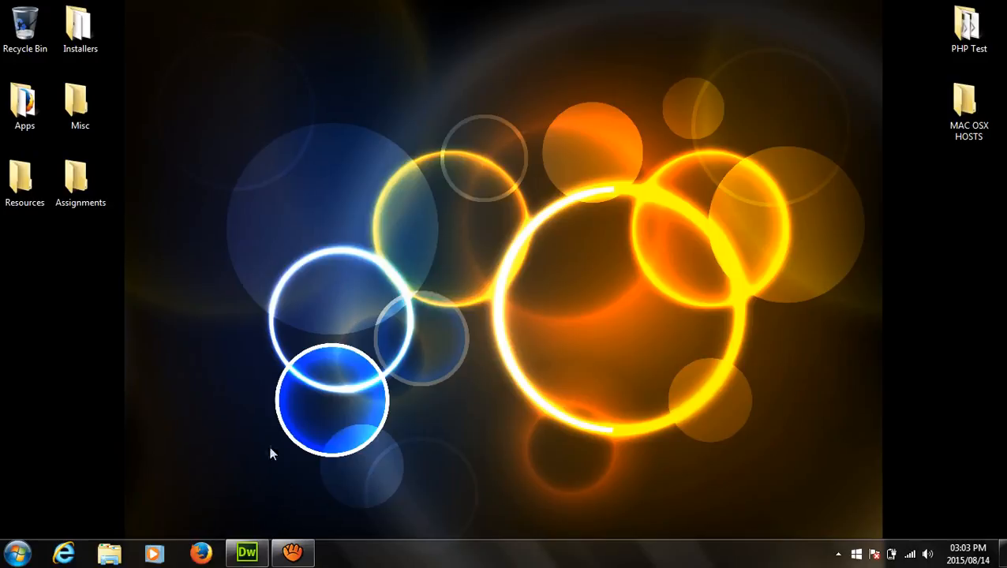
left_click(18, 552)
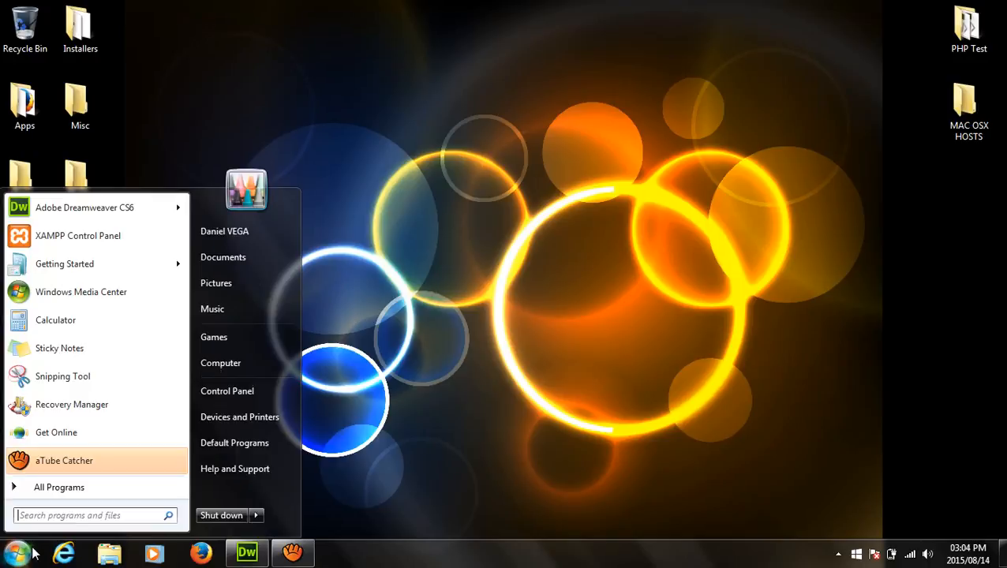
right_click(114, 238)
left_click(180, 258)
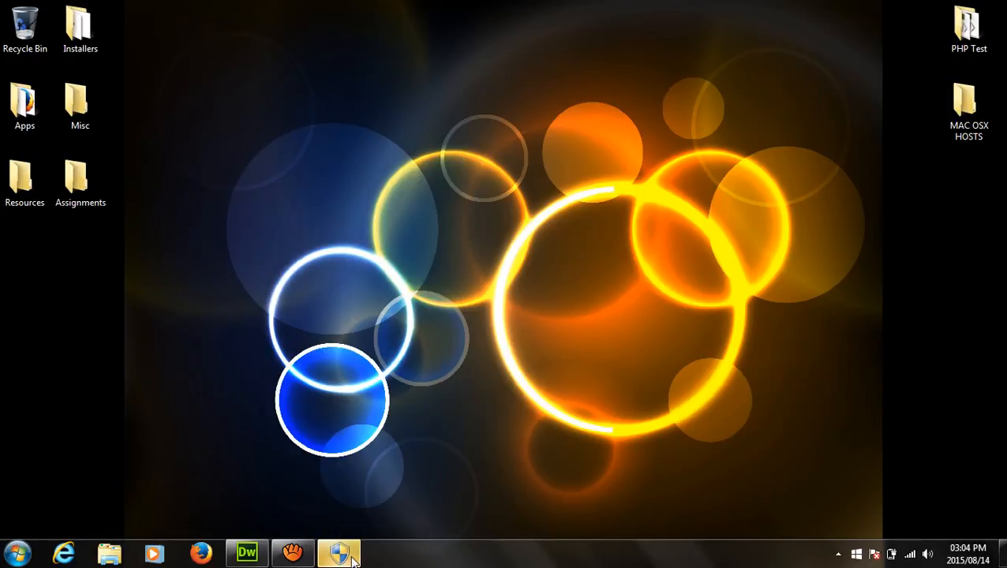
left_click(339, 554)
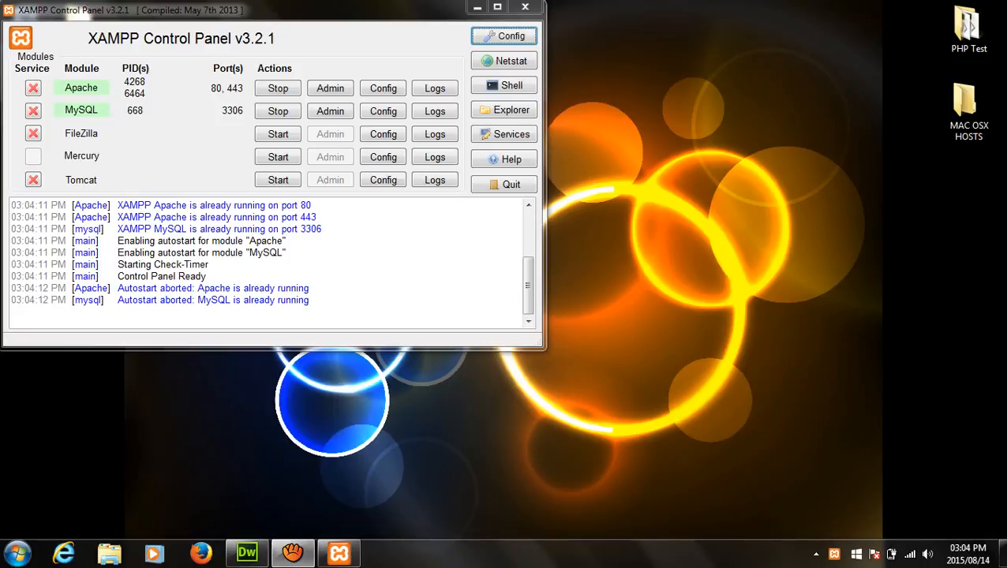
Open phptestenvironment/myTest.php in Firefox and highlight the message shown on the page
left_click(202, 554)
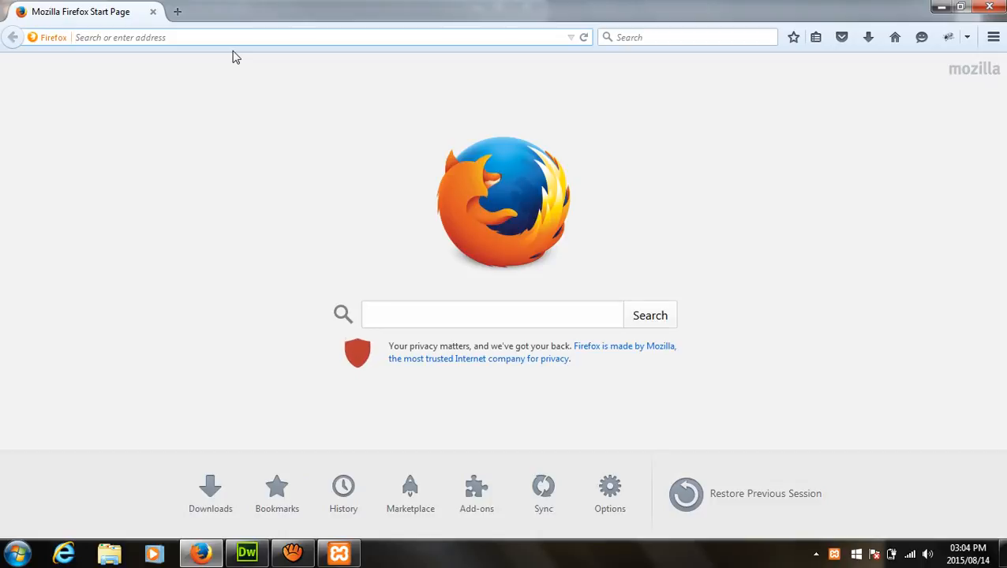
type("phpT")
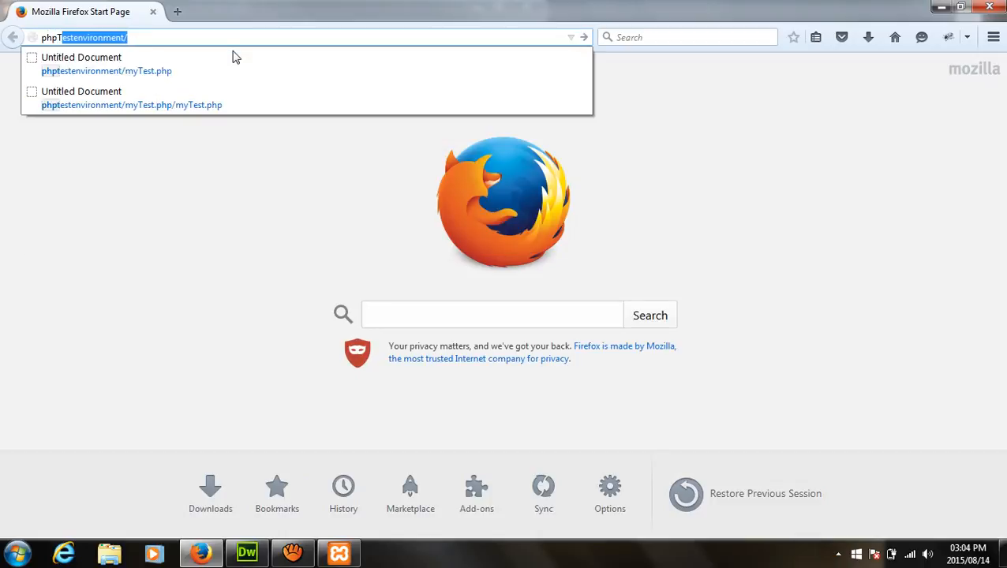
type("estEn")
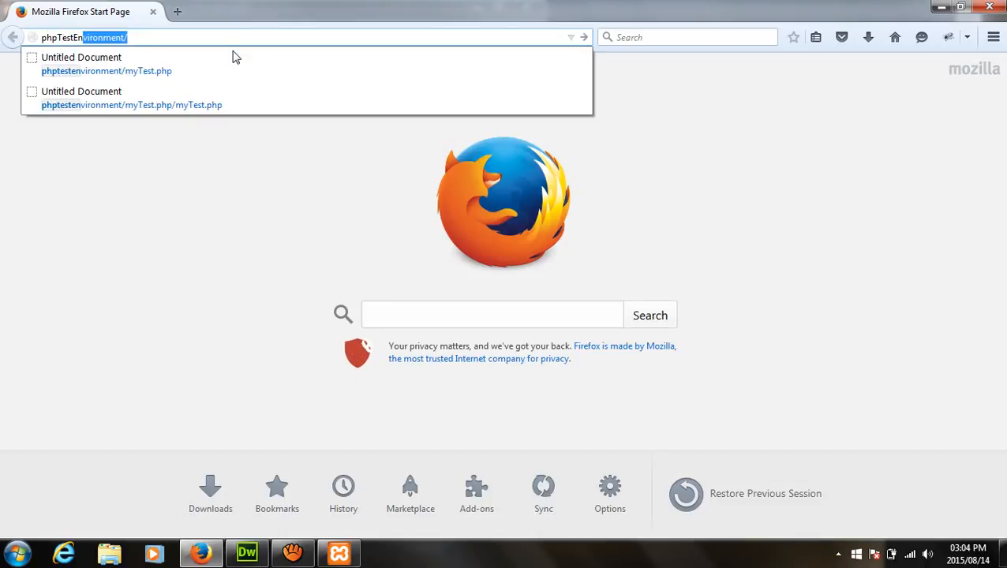
key("Right")
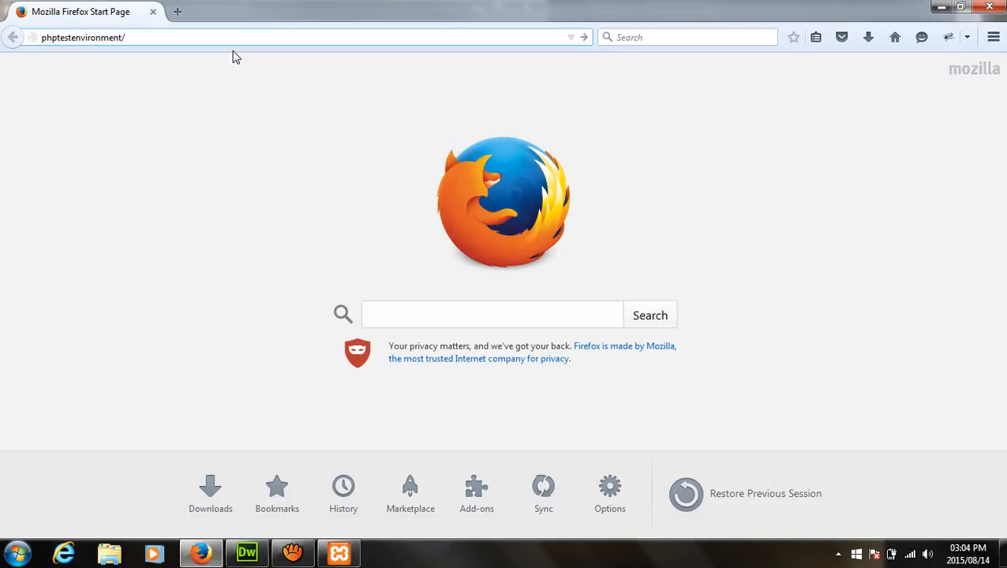
type("myTest.php")
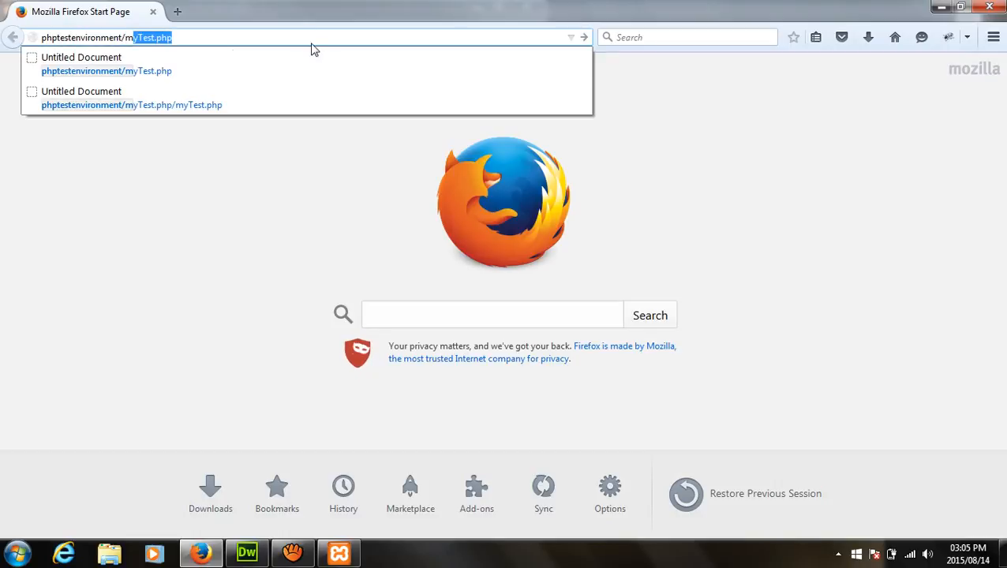
left_click(295, 69)
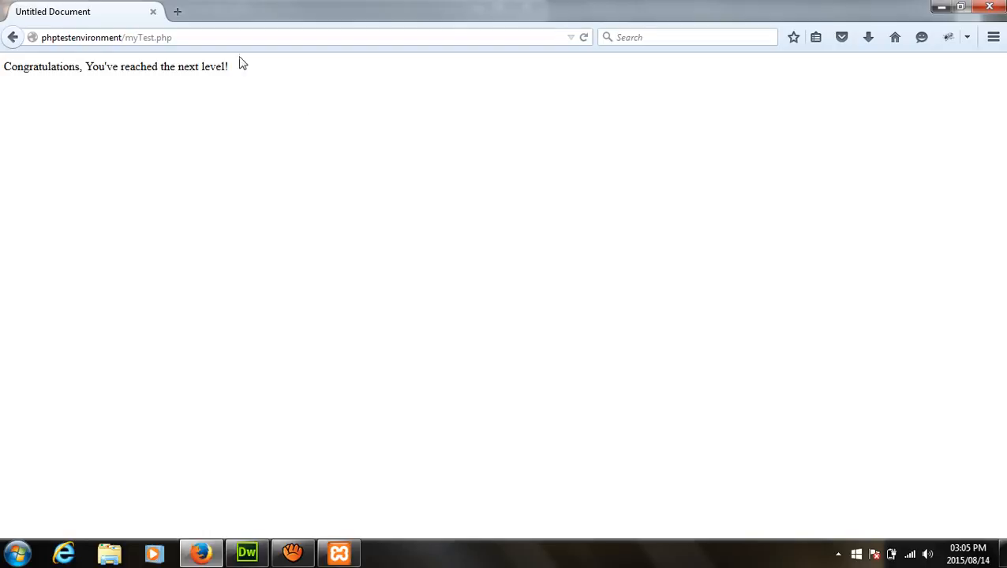
left_click_drag(5, 64, 275, 88)
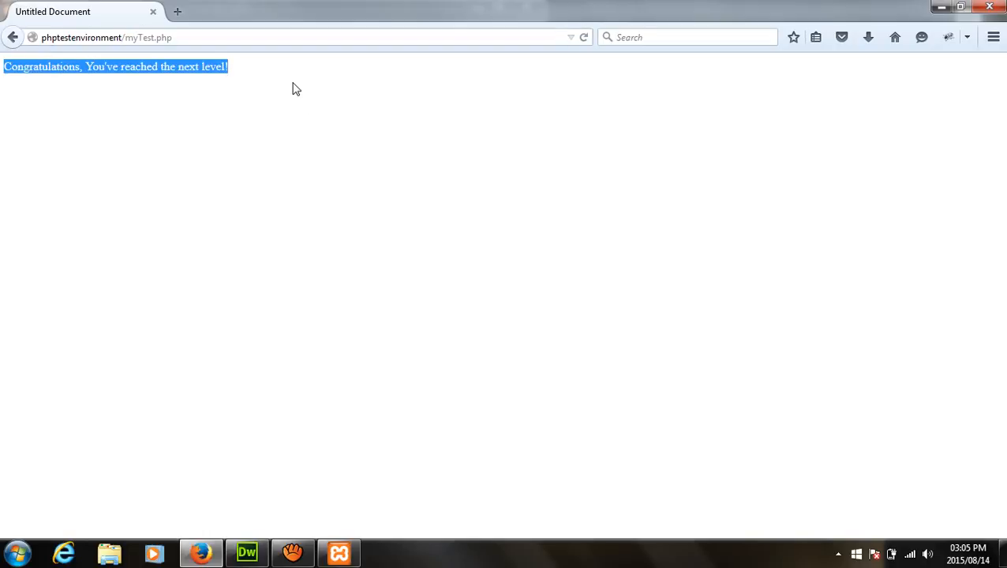
left_click(295, 89)
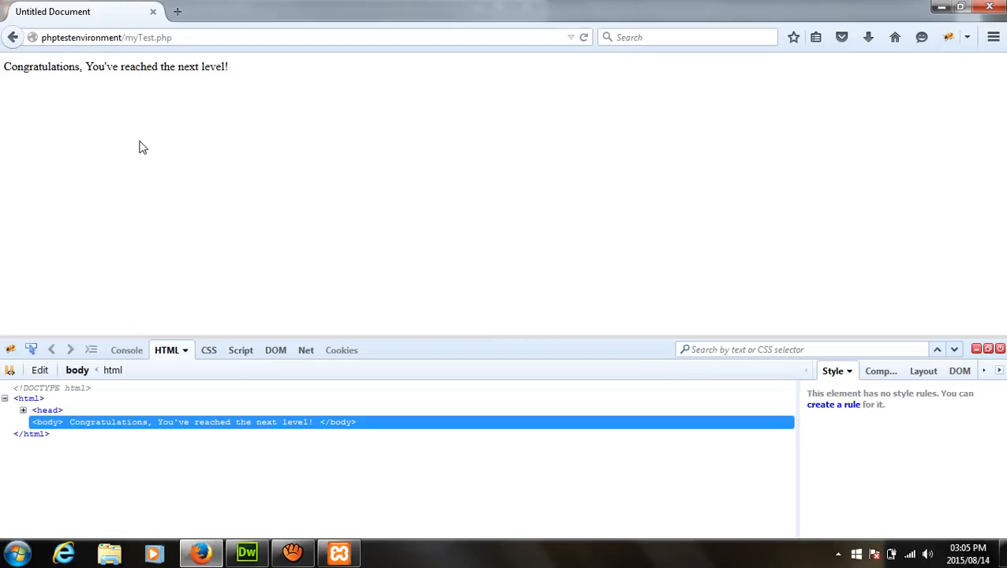
Close Firefox and minimize the XAMPP Control Panel to clear the desktop
left_click(1003, 7)
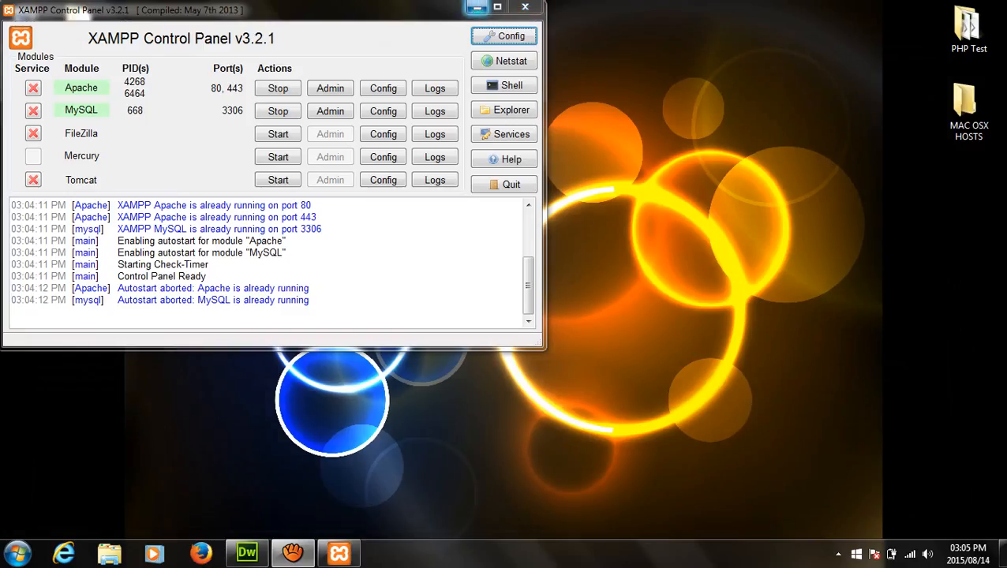
left_click(476, 8)
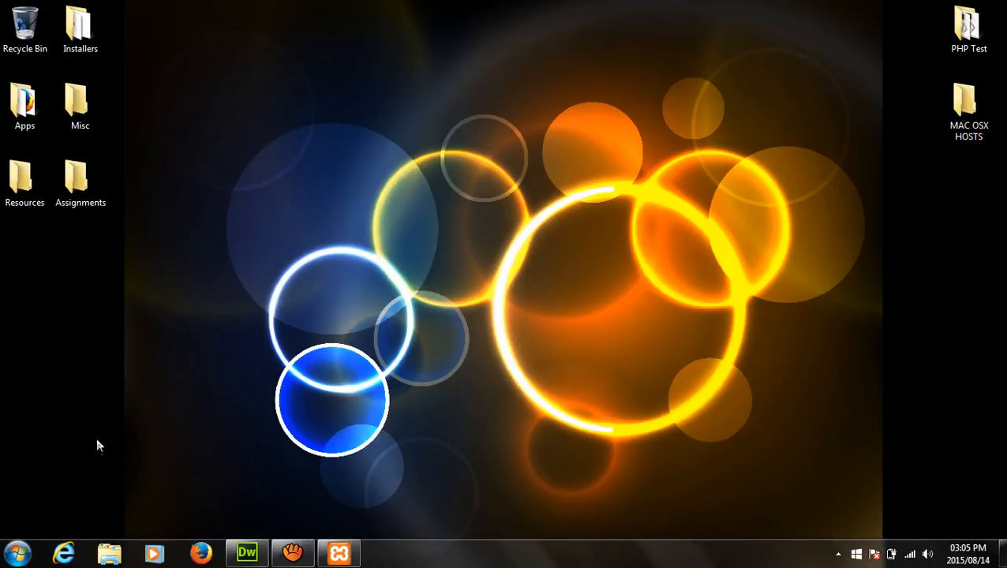
Open Local Disk (C:) in Windows Explorer
left_click(17, 553)
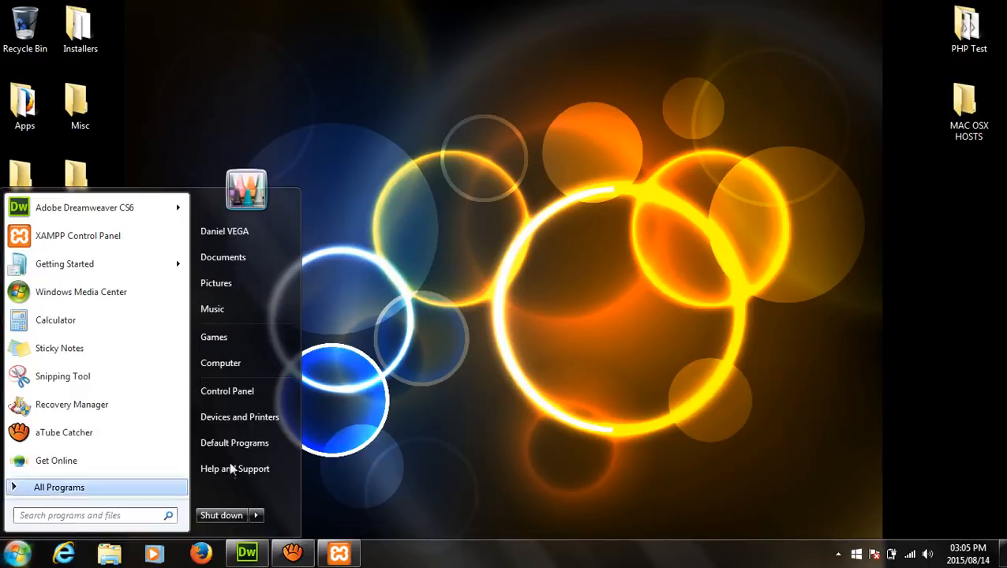
left_click(275, 360)
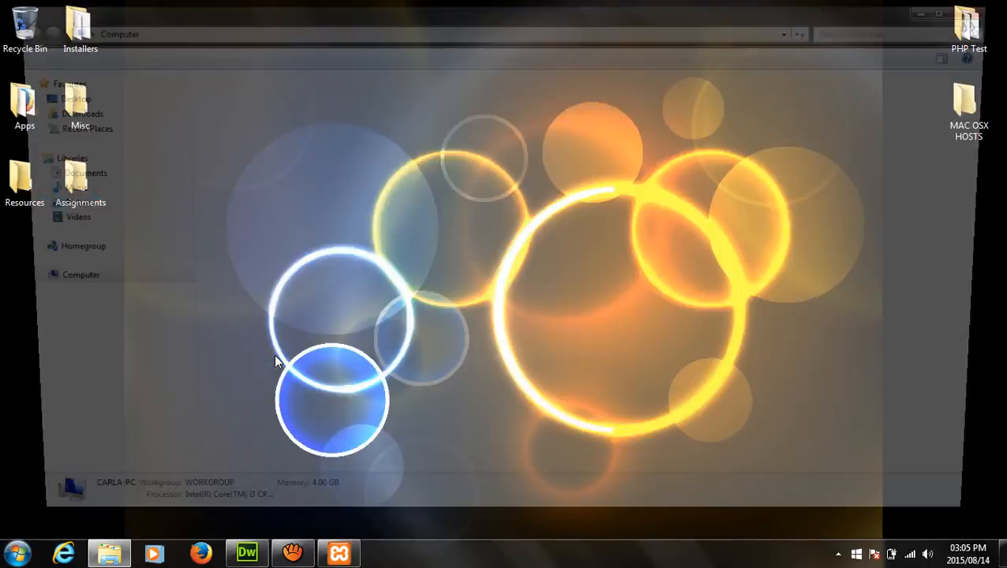
left_click(300, 119)
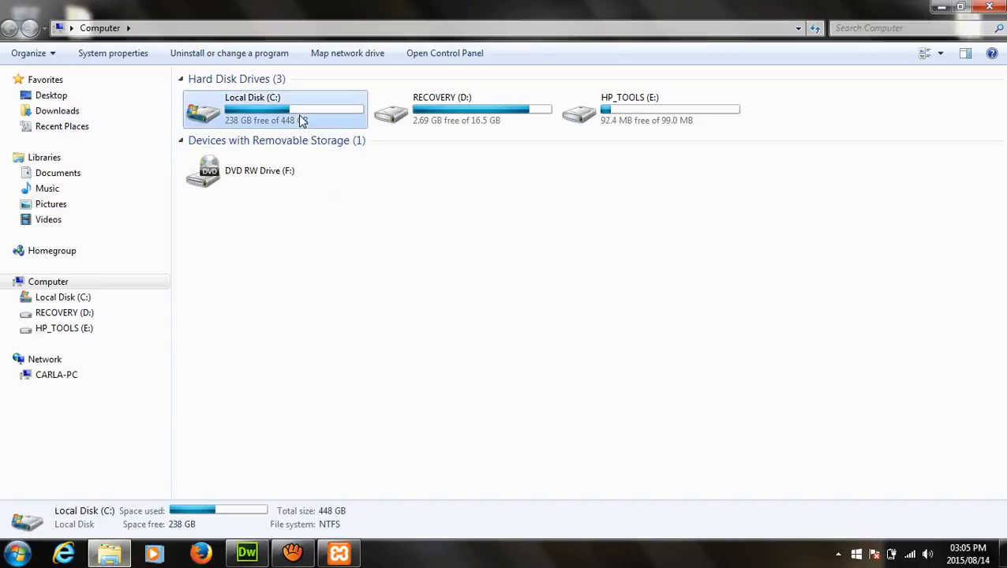
double_click(300, 119)
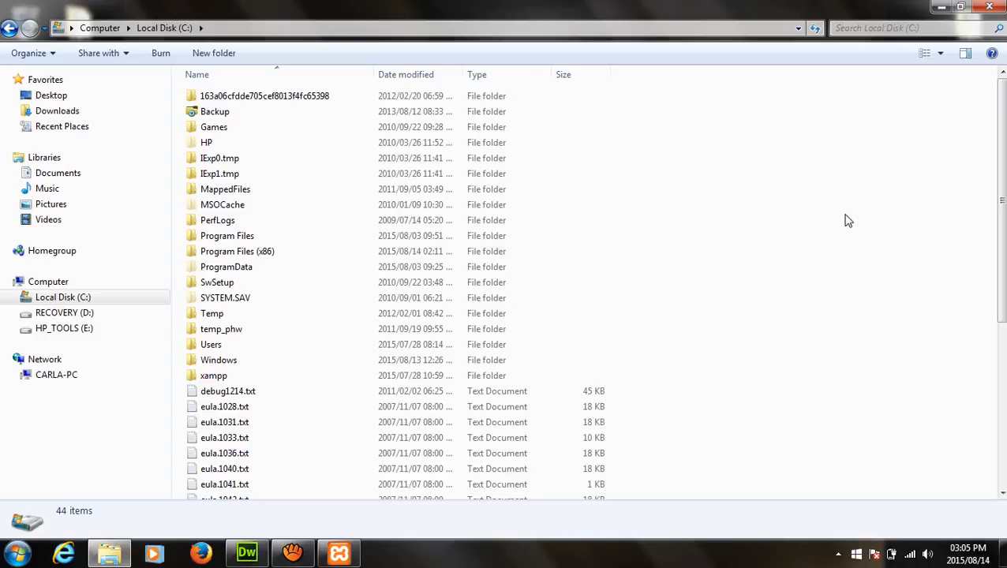
Review the hidden files and folders setting in Folder Options and accept the dialog
key("alt")
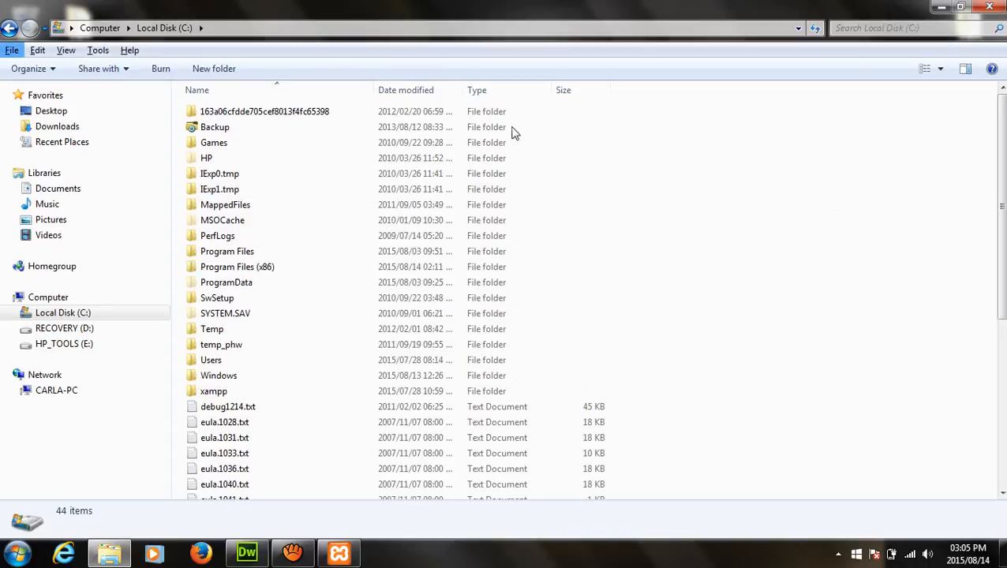
left_click(99, 51)
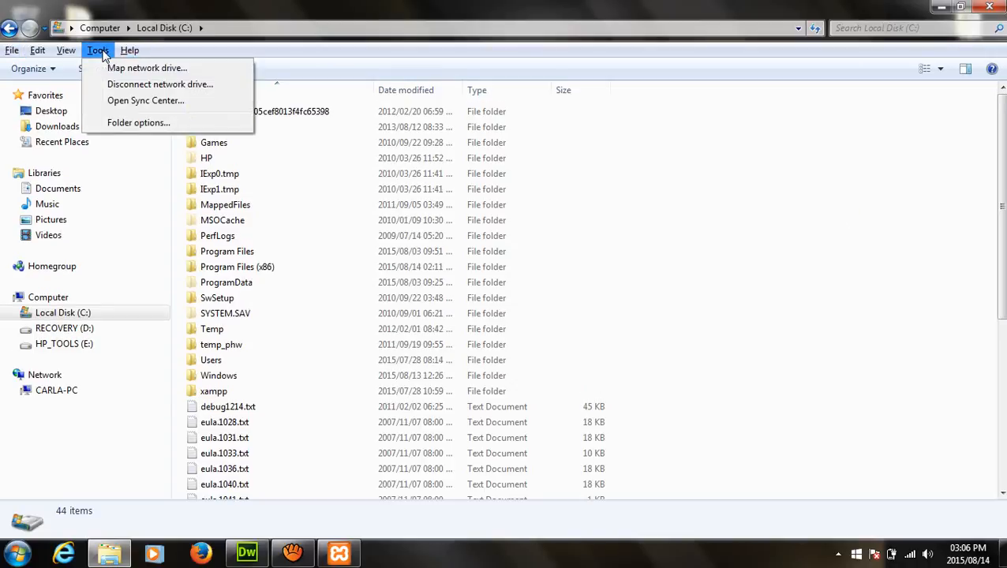
left_click(124, 124)
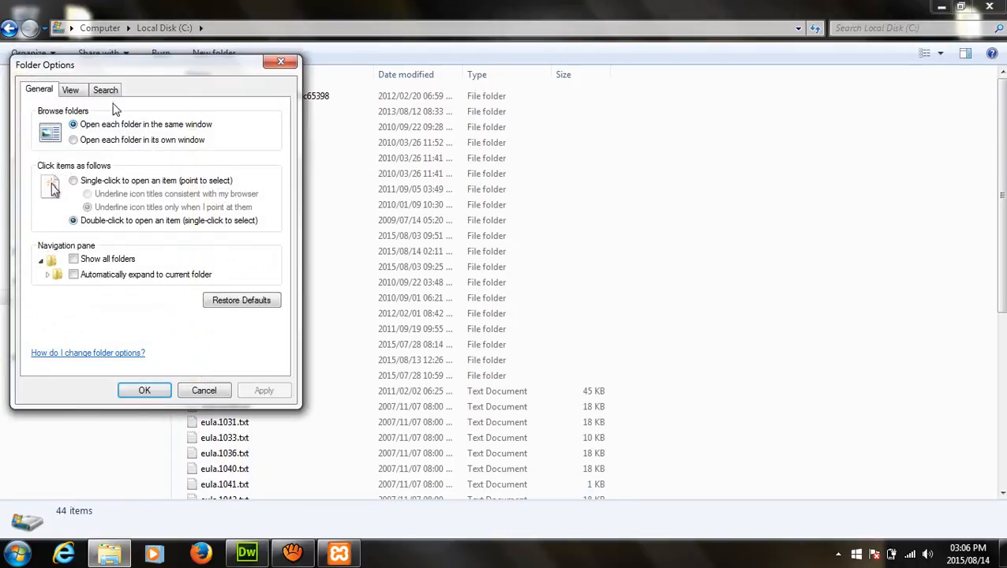
left_click(76, 91)
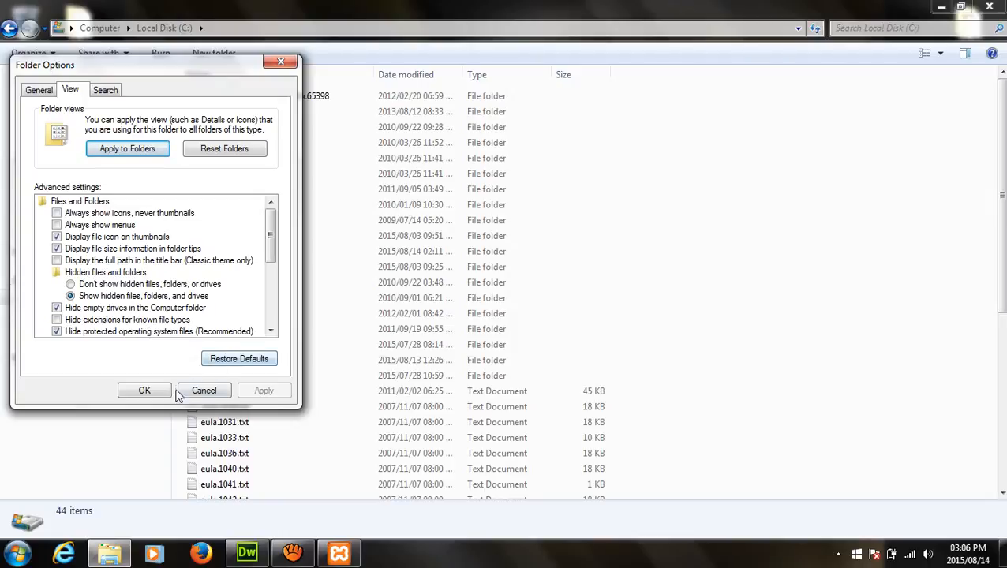
left_click(142, 391)
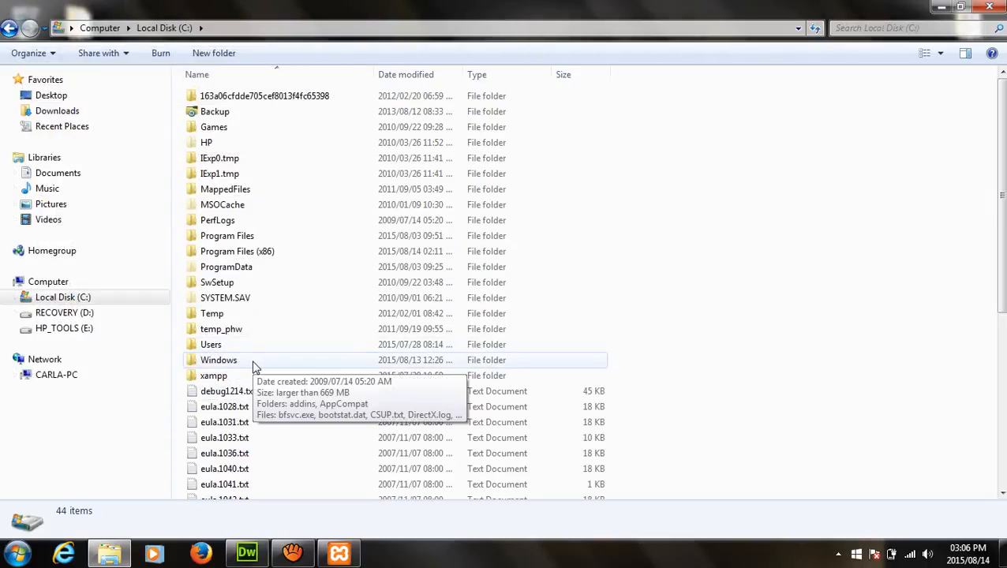
Browse to the Windows\System32\drivers\etc folder on the C: drive
double_click(218, 360)
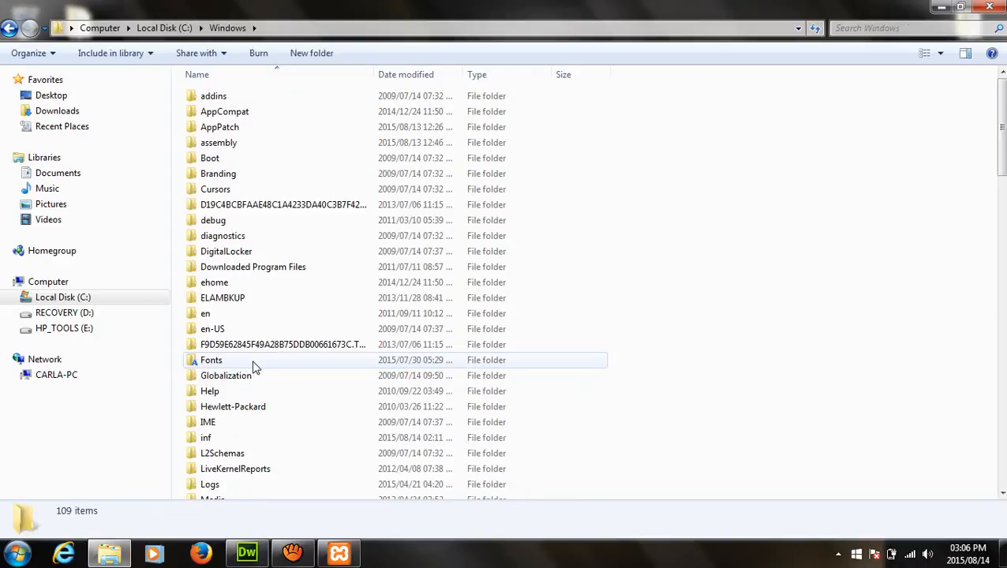
scroll(275, 268, "down", 7)
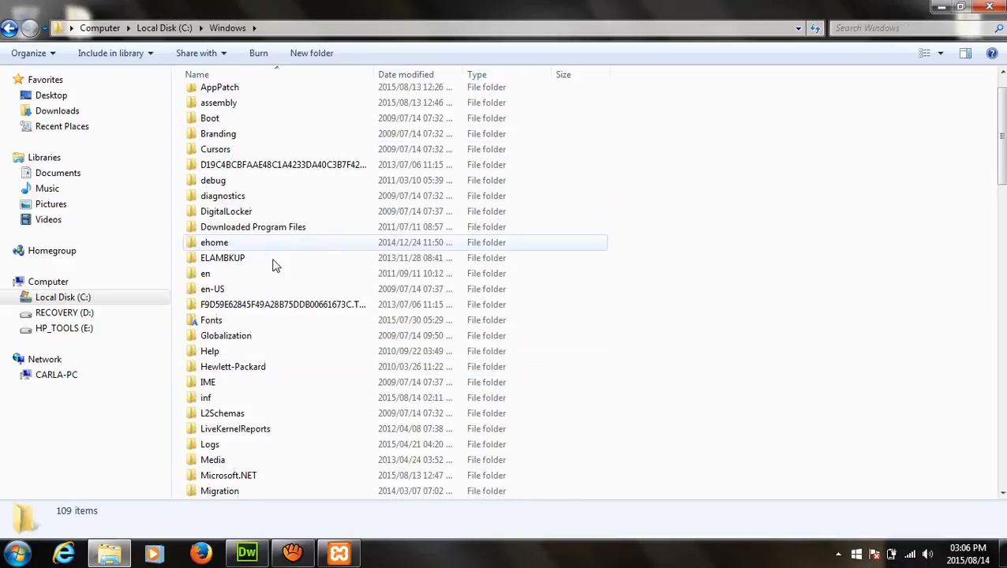
scroll(273, 290, "down", 5)
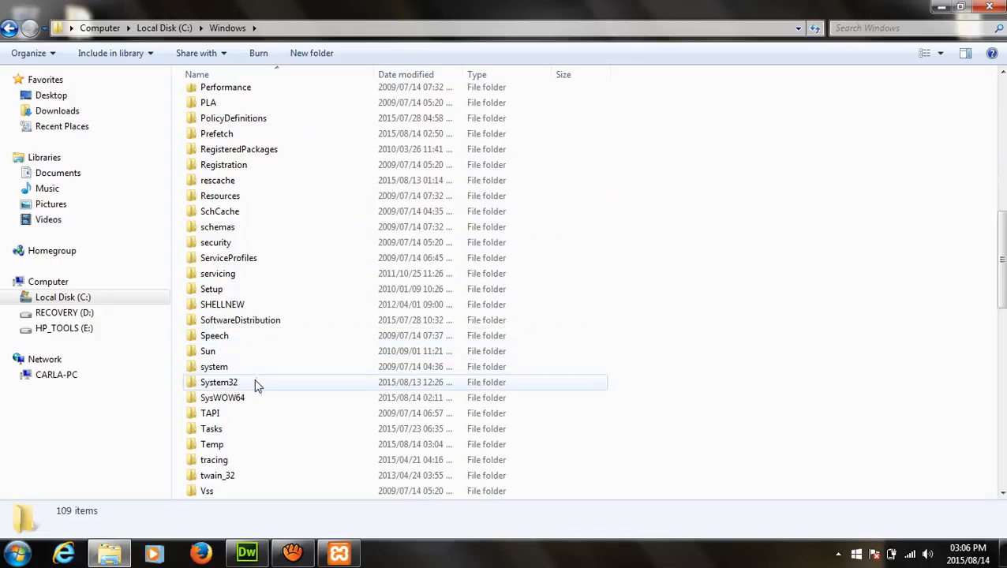
left_click(255, 384)
double_click(255, 385)
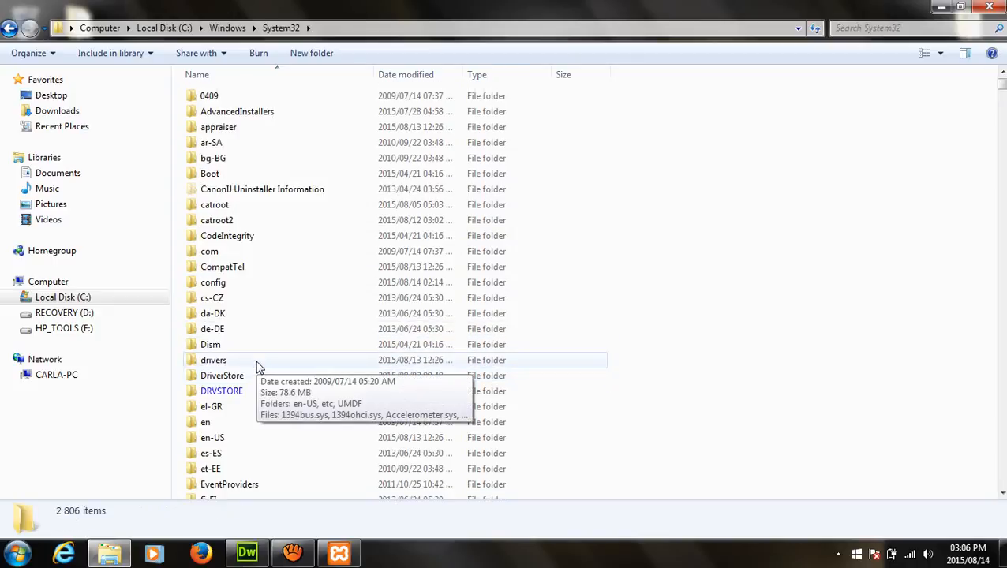
double_click(256, 365)
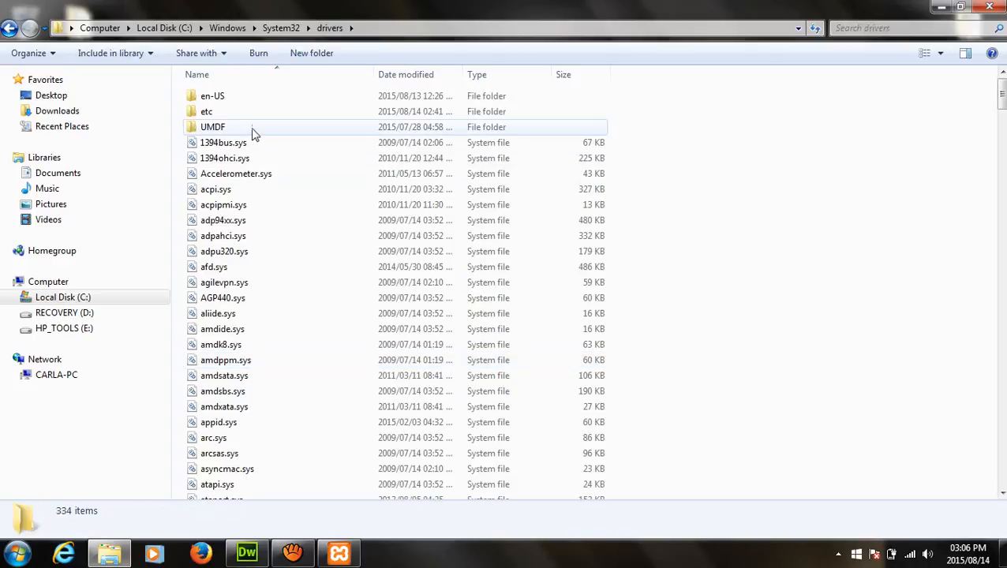
double_click(233, 113)
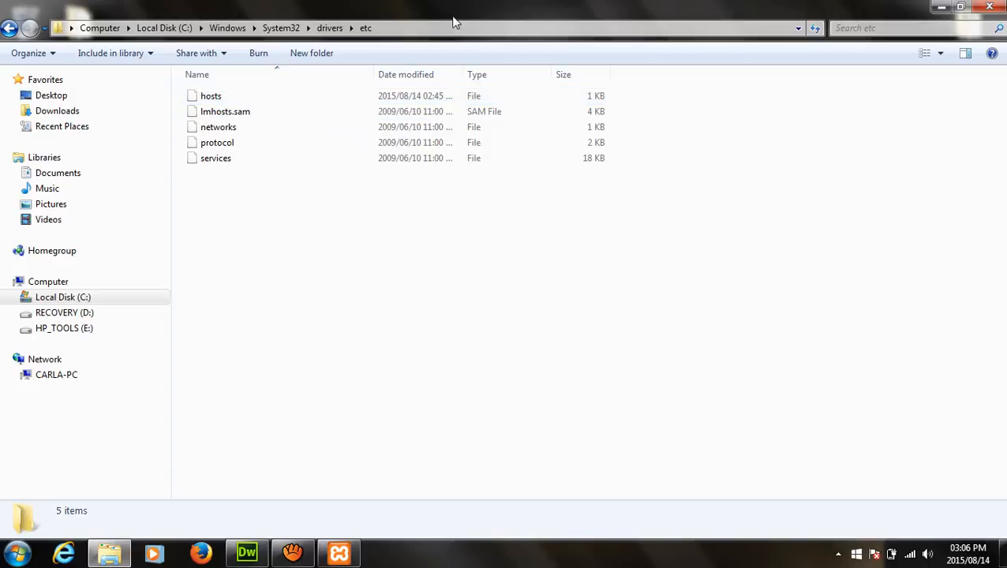
Shrink the etc folder window to reveal the desktop and copy the hosts file onto it
left_click_drag(455, 18, 379, 252)
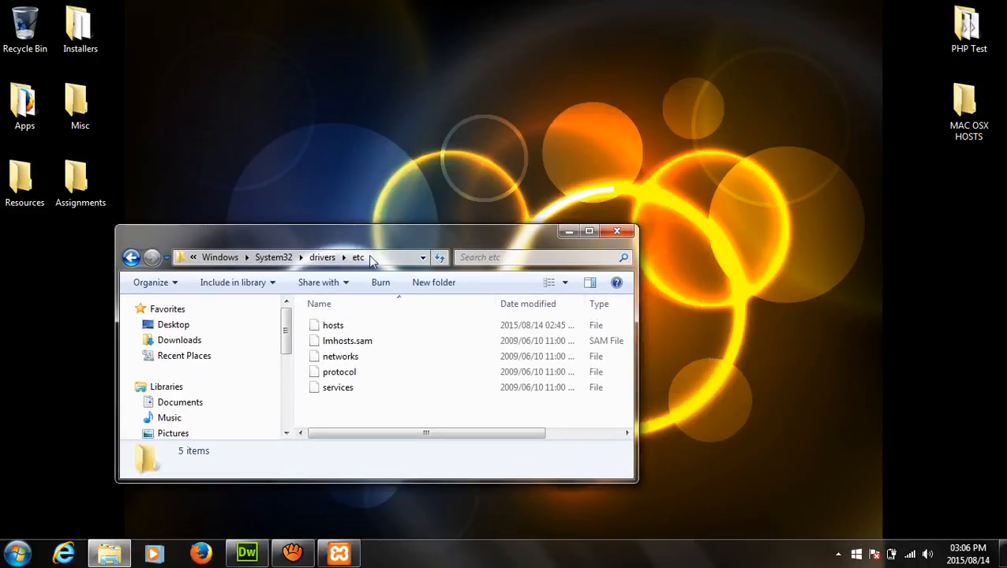
right_click(338, 326)
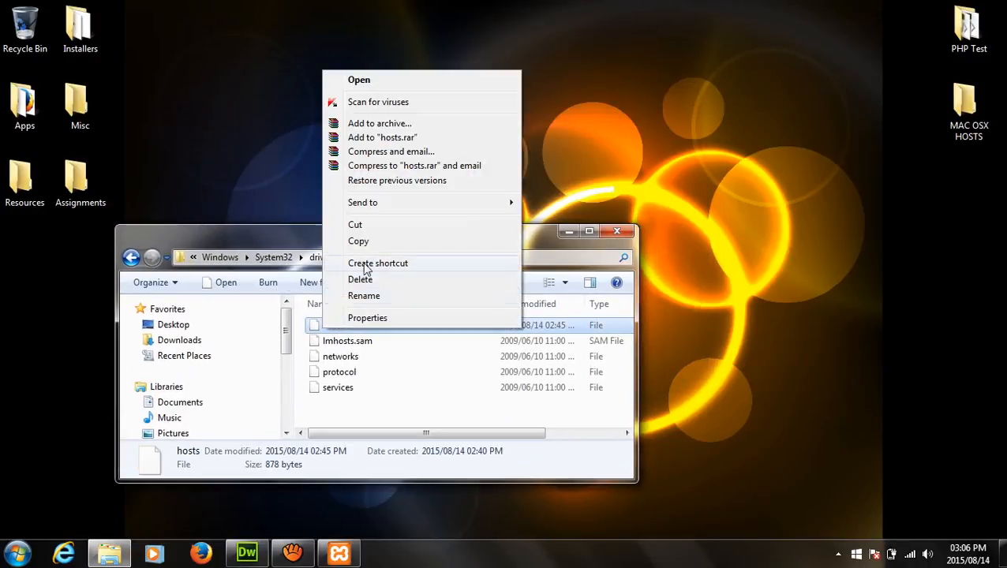
left_click(372, 241)
right_click(358, 121)
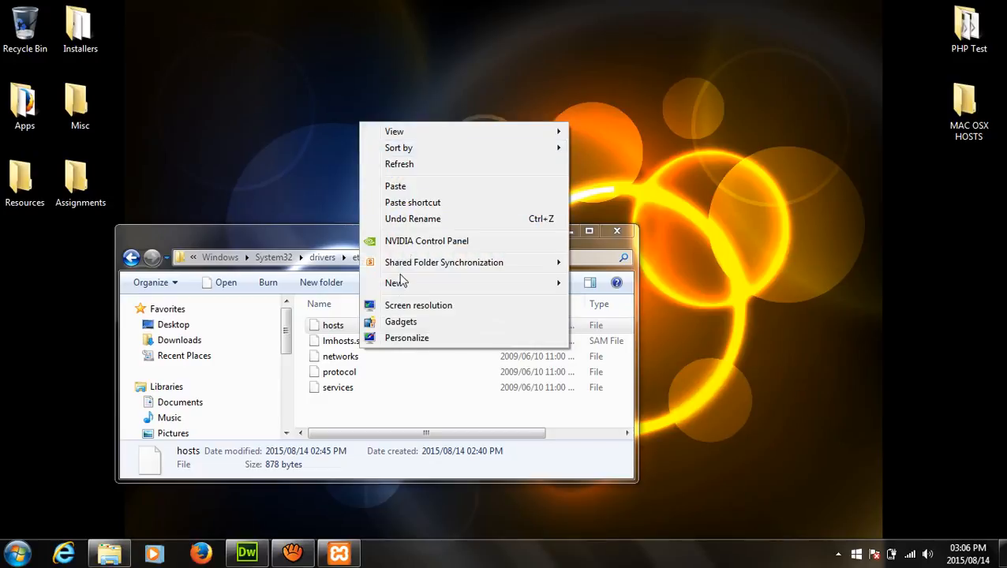
left_click(399, 186)
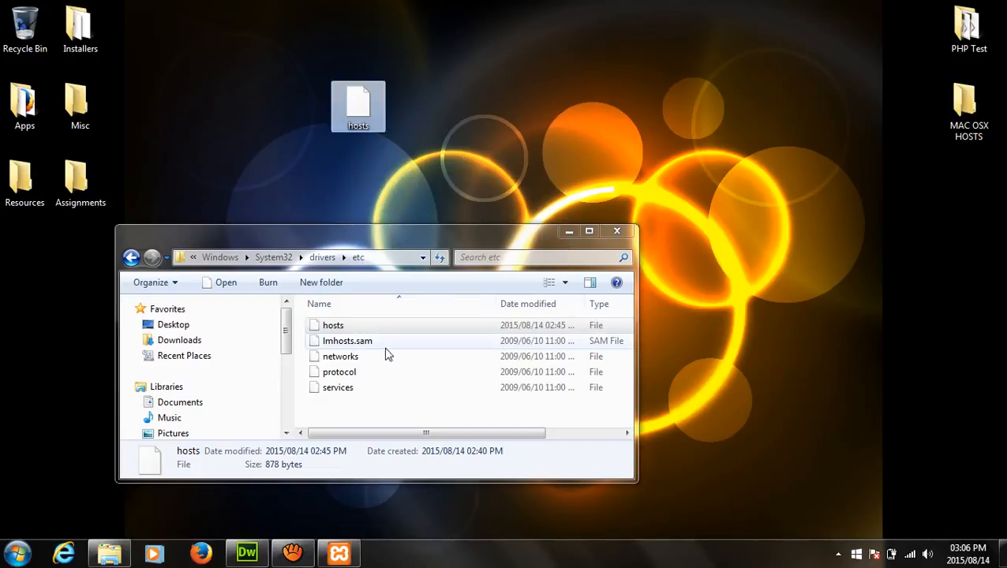
Minimize the etc folder window and open the desktop copy of hosts in a maximized Notepad window
left_click(571, 229)
double_click(362, 118)
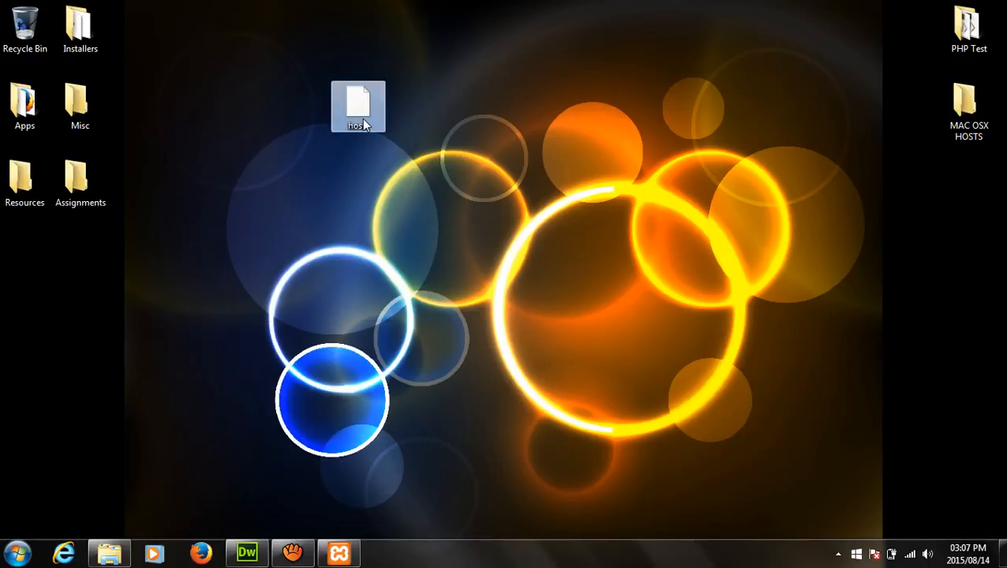
left_click(371, 179)
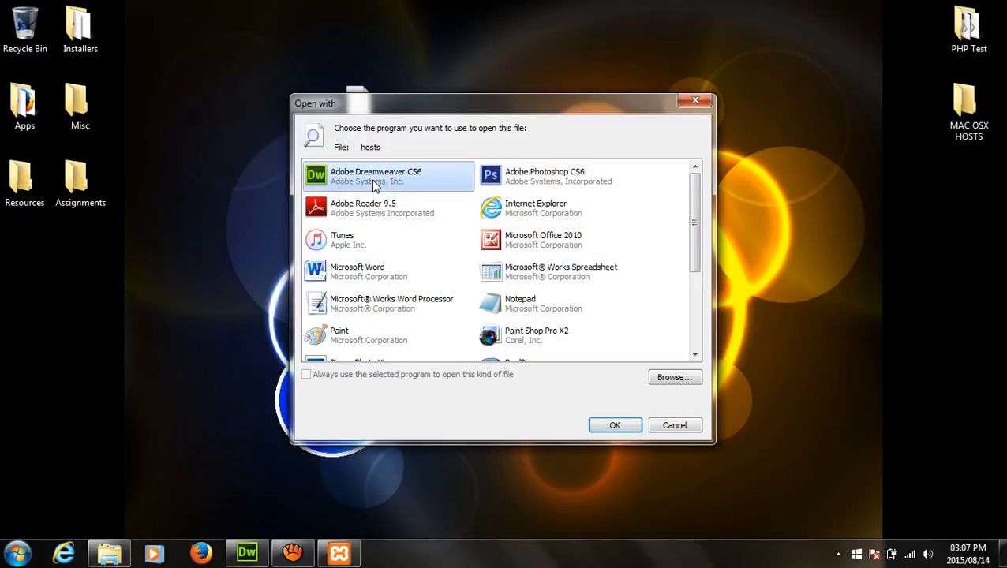
left_click(547, 300)
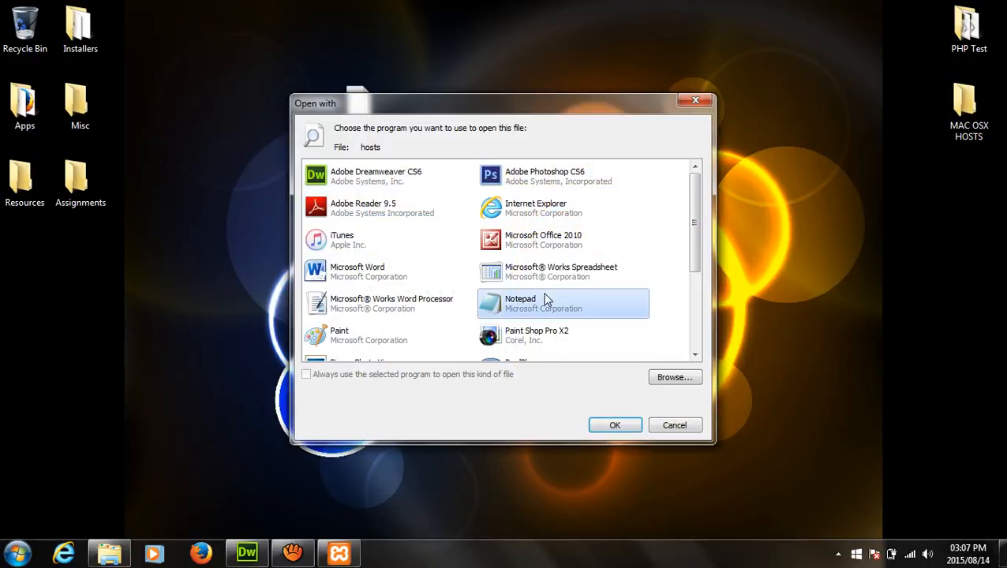
double_click(507, 310)
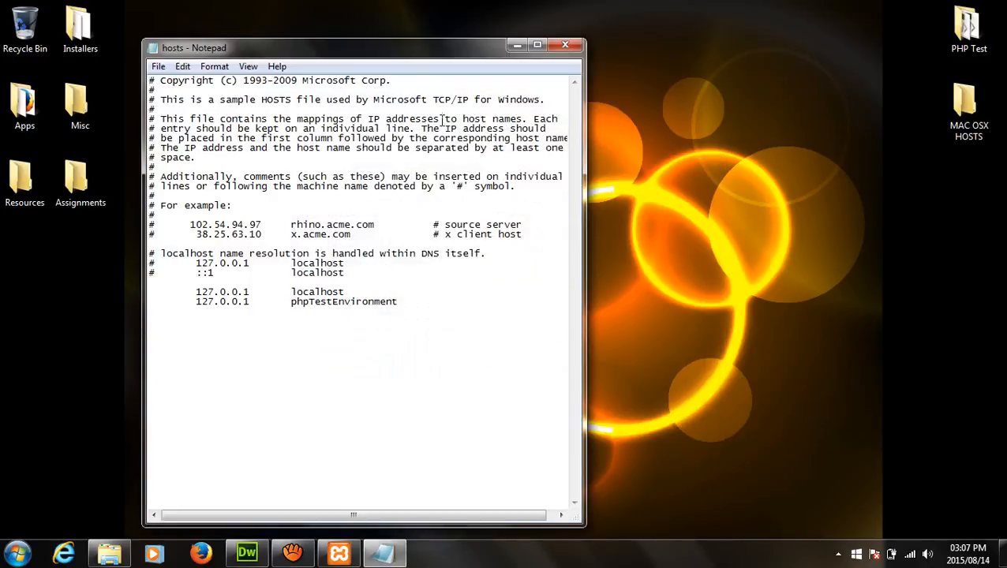
double_click(386, 49)
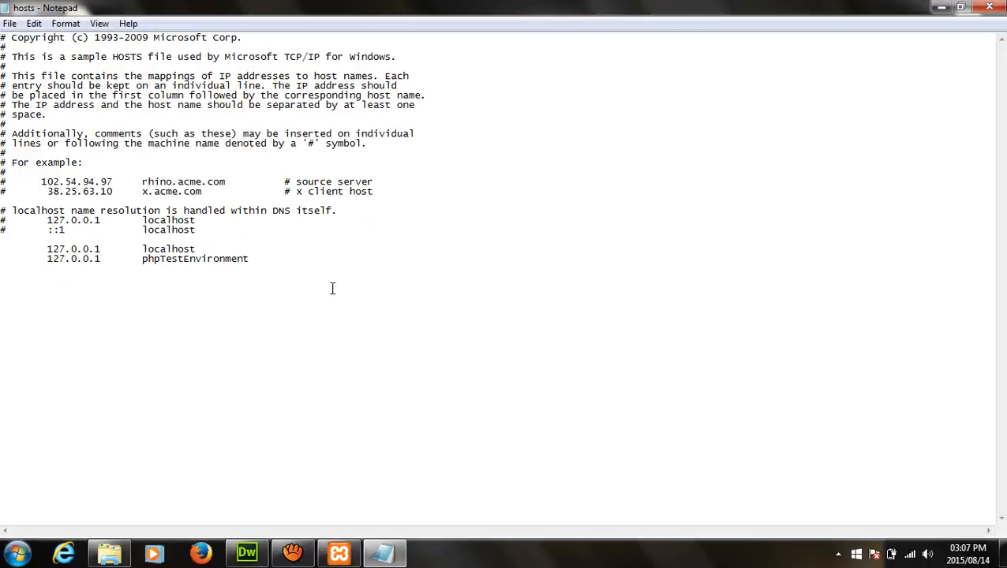
Review the two uncommented 127.0.0.1 entries at the end of the hosts file
key("ctrl+a")
left_click(413, 348)
left_click_drag(3, 249, 28, 260)
left_click(35, 263)
left_click(3, 248)
left_click_drag(47, 260, 256, 265)
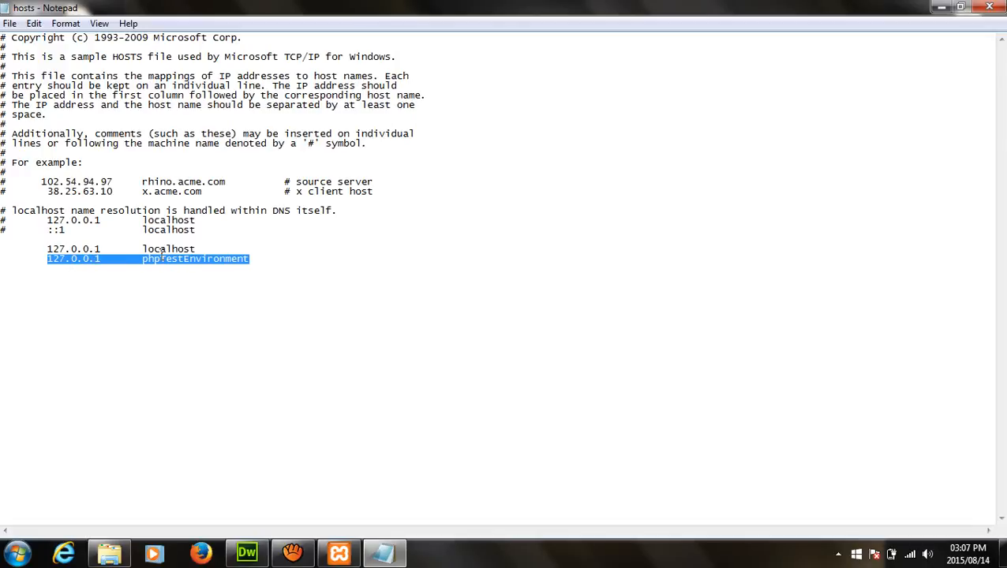
Replace the host name phpTestEnvironment on the last 127.0.0.1 line with testEnv
left_click(275, 259)
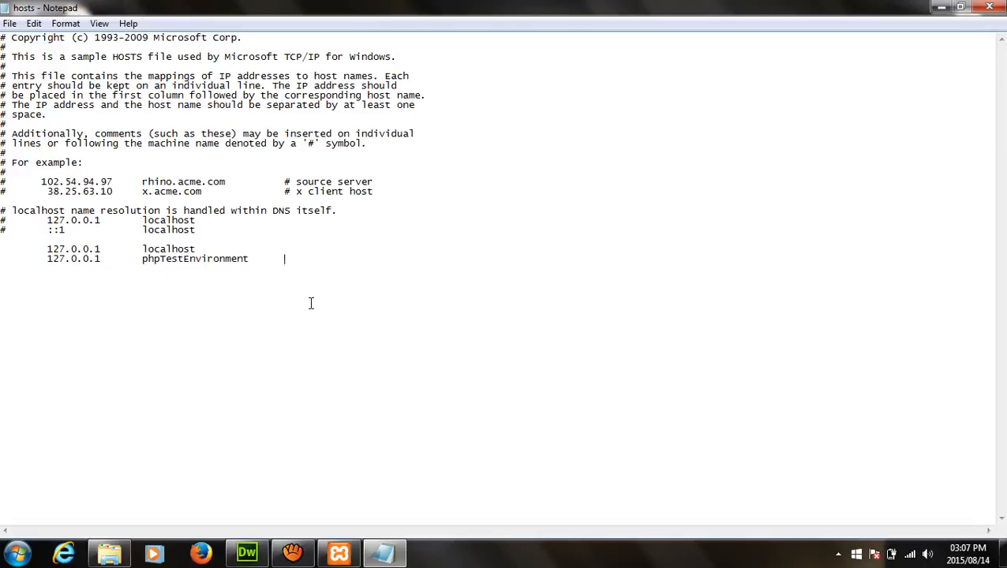
key("shift+Left")
key("shift+Left")
key("shift+Left")
key("shift+Left")
key("shift+Left")
key("shift+Left")
key("shift+Left")
key("shift+Left")
key("shift+Left")
key("shift+Left")
key("shift+Left")
key("shift+Left")
key("shift+Left")
key("shift+Left")
key("shift+Left")
key("shift+Left")
key("shift+Left")
key("shift+Left")
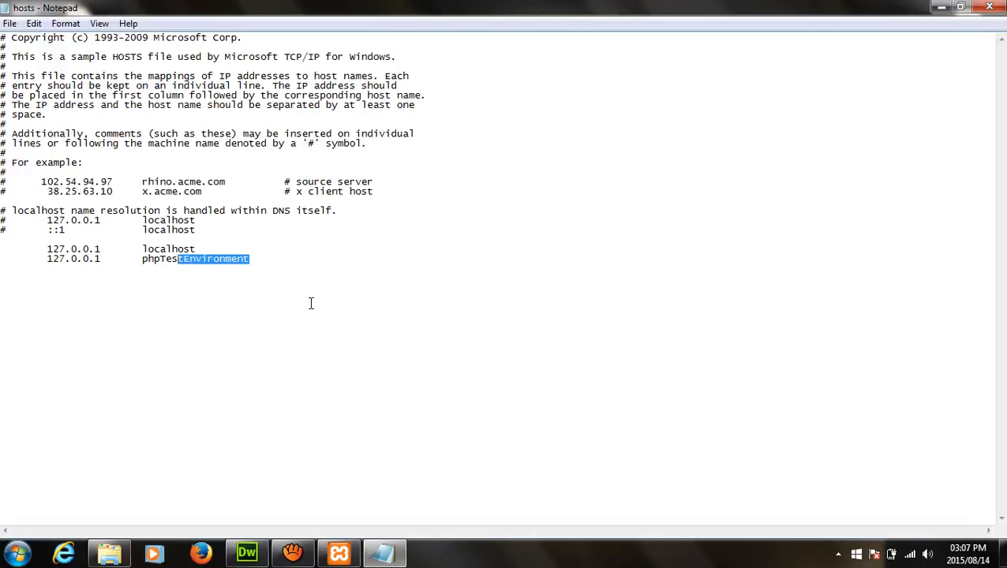
type("test")
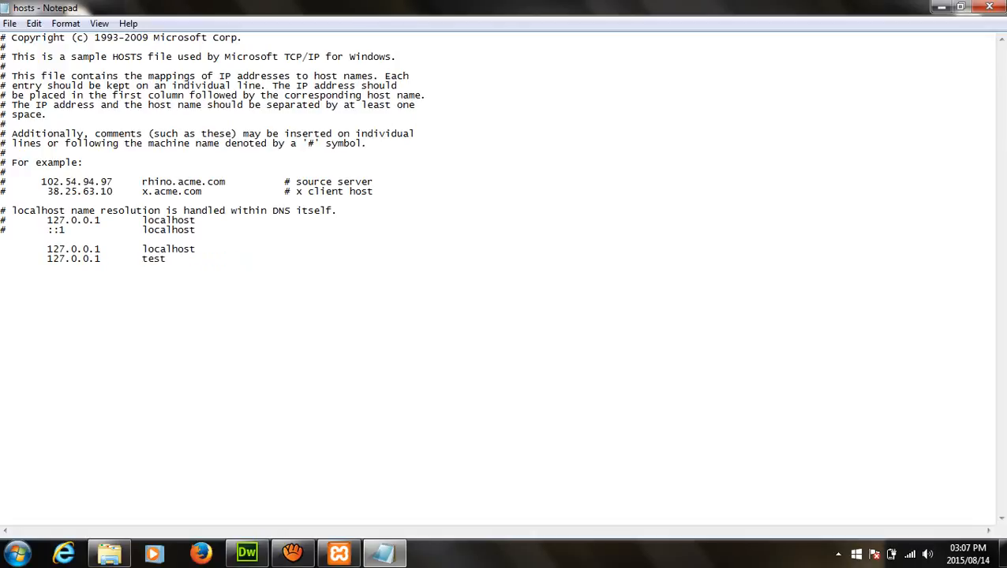
type("Env")
Save the edited hosts file and close it
left_click(9, 23)
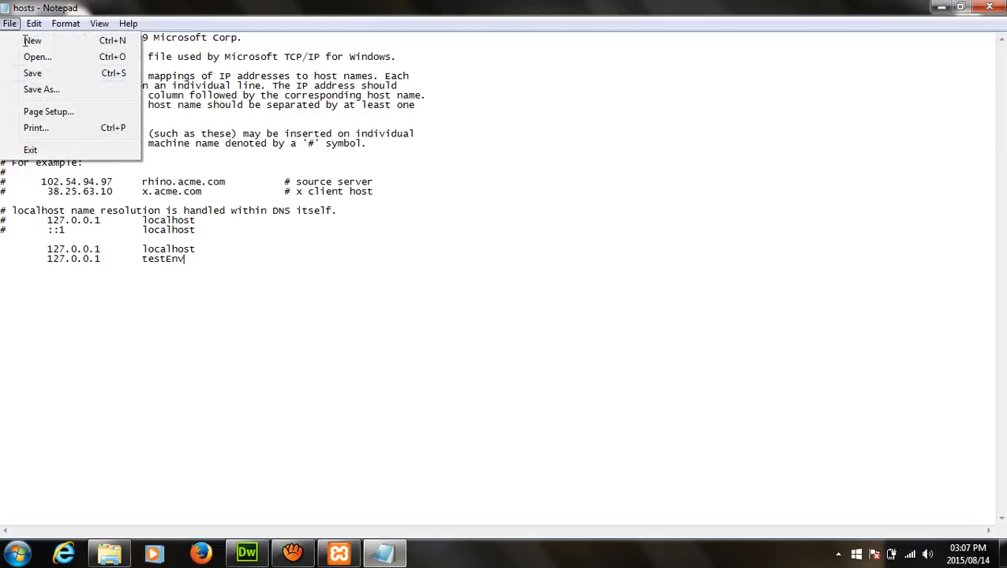
left_click(41, 75)
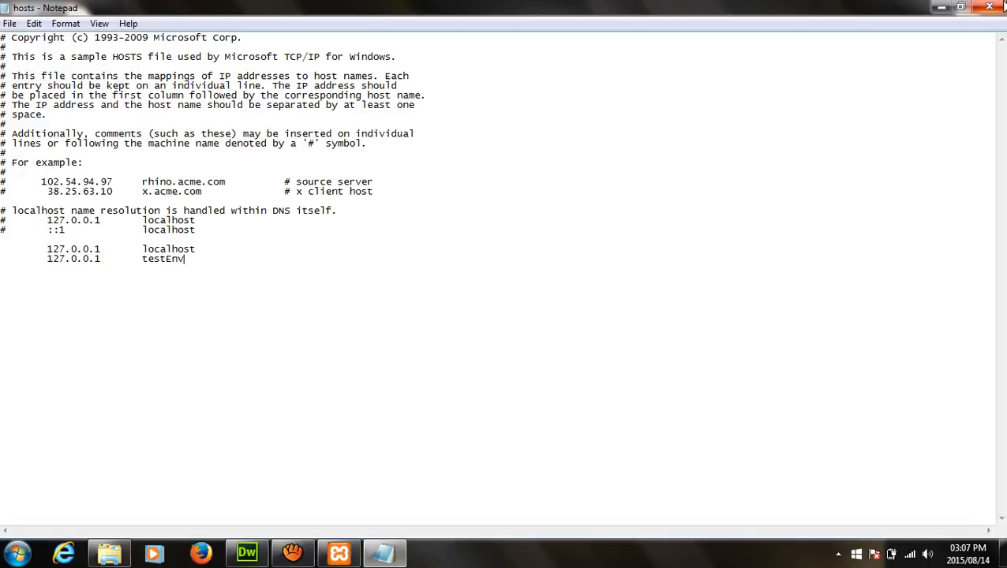
left_click(997, 11)
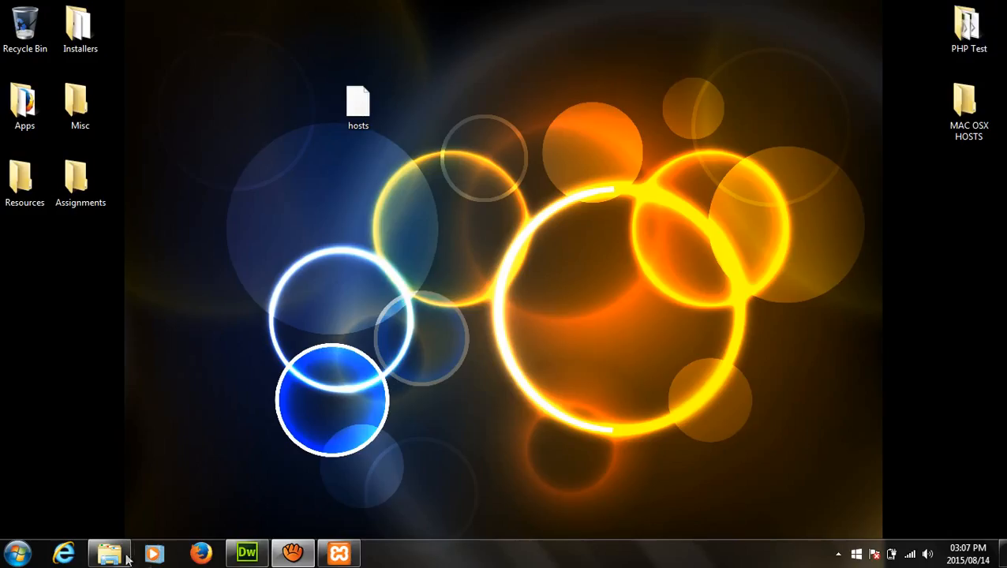
Move the edited hosts file from the desktop into the etc folder, replacing the existing file with administrator permission
left_click(111, 554)
left_click(359, 107)
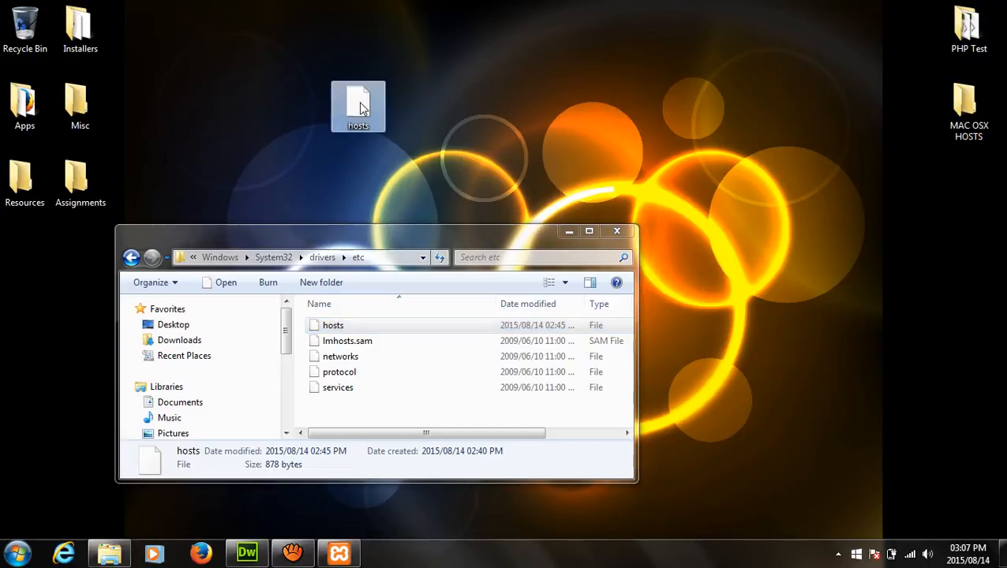
left_click_drag(361, 110, 405, 411)
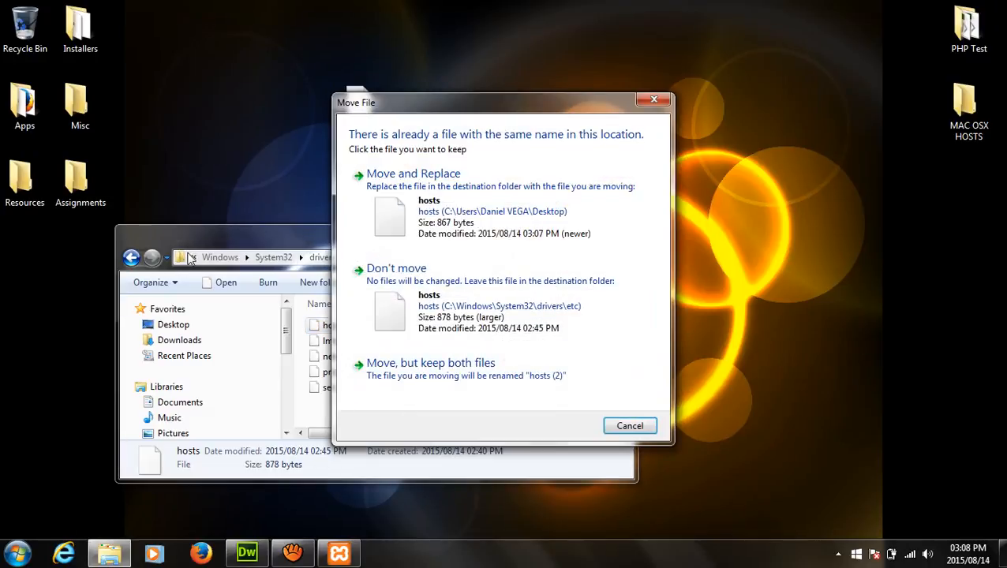
left_click(465, 194)
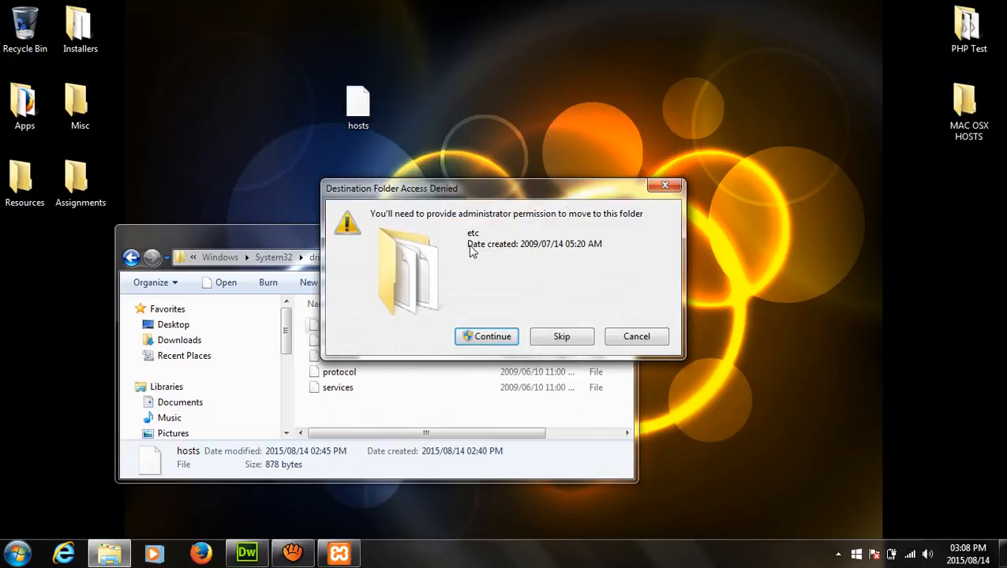
left_click(487, 339)
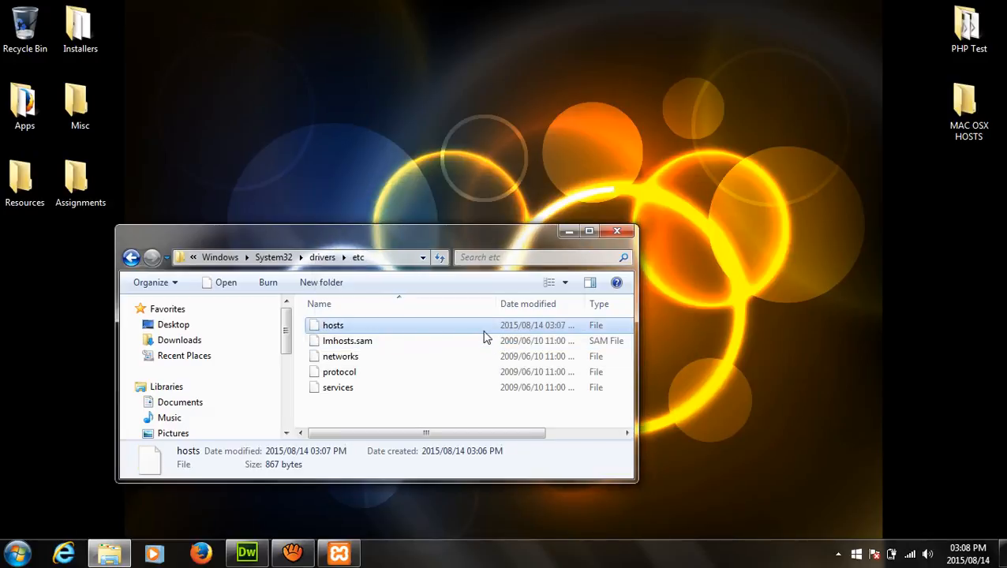
Open the hosts file from the etc folder in Notepad and check its testEnv entry
double_click(342, 330)
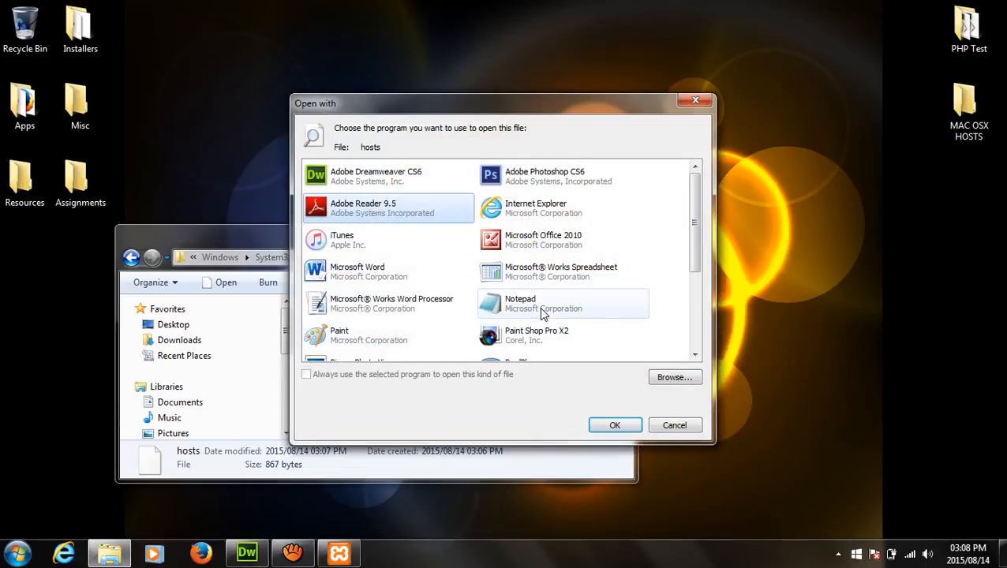
left_click(543, 312)
left_click(608, 424)
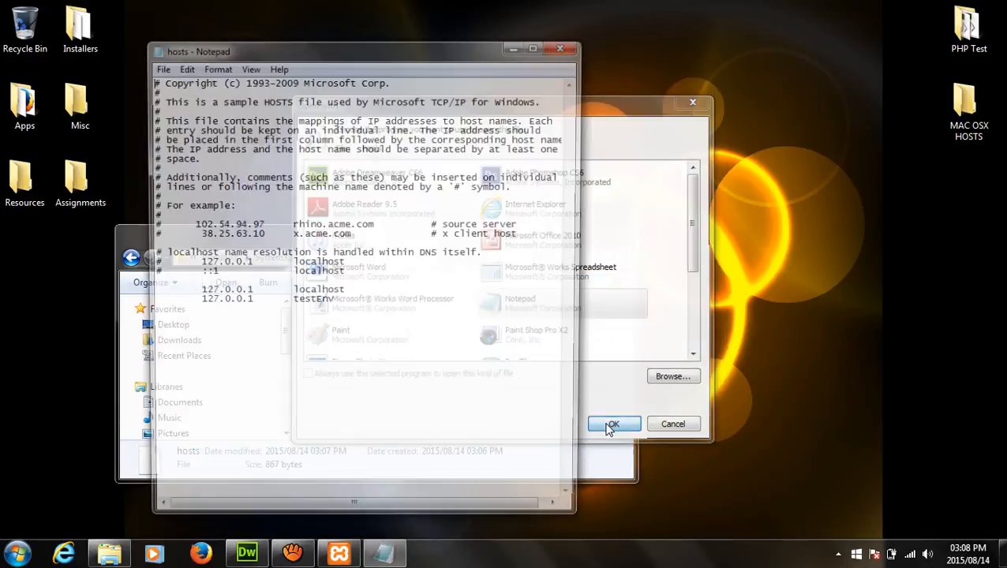
left_click_drag(322, 301, 291, 301)
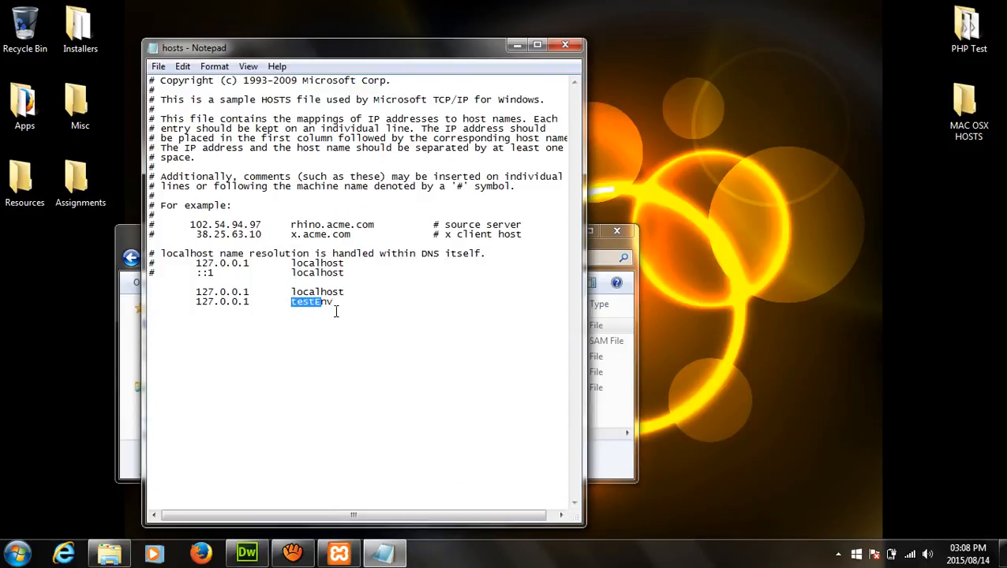
left_click(435, 293)
Minimize the Notepad window with hosts and close the etc folder window
left_click_drag(152, 41, 185, 230)
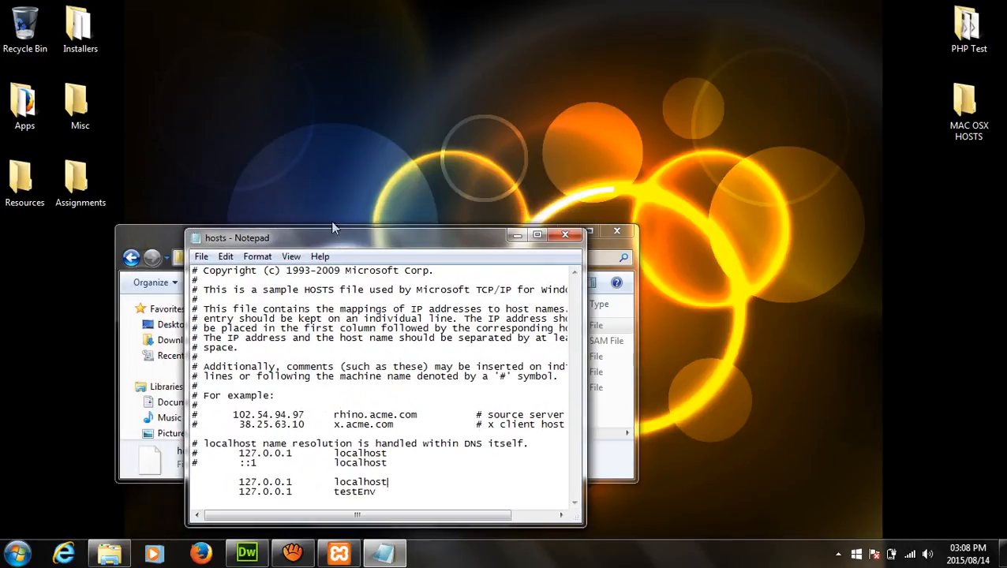
left_click_drag(477, 250, 887, 259)
left_click(928, 245)
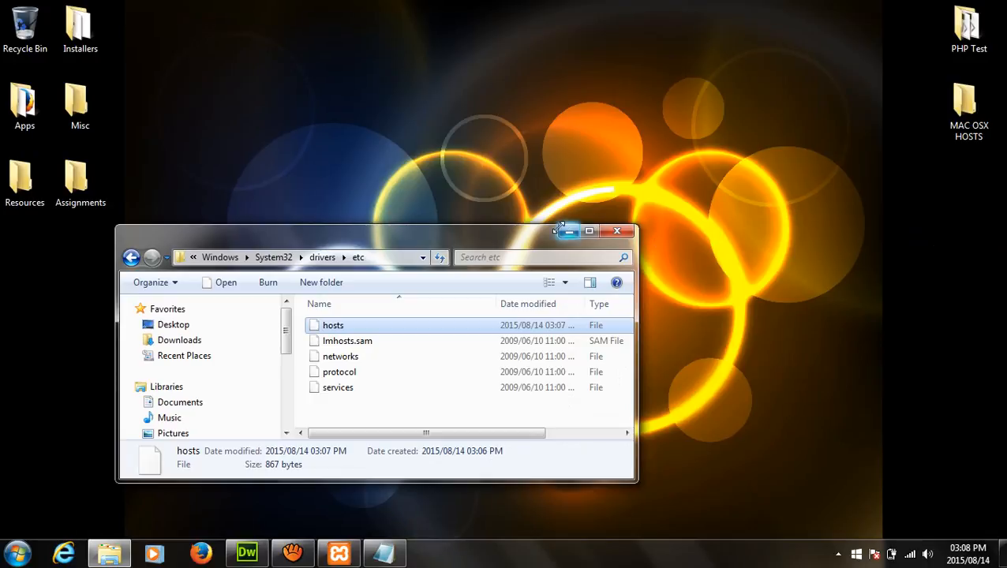
left_click(622, 234)
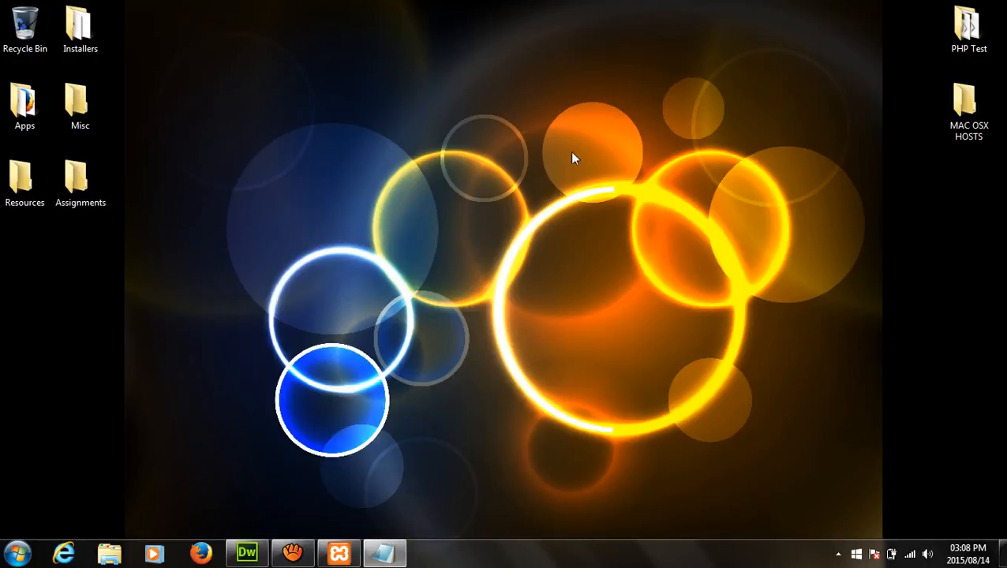
Open the XAMPP htdocs folder from the installed programs and maximize its window
key("super")
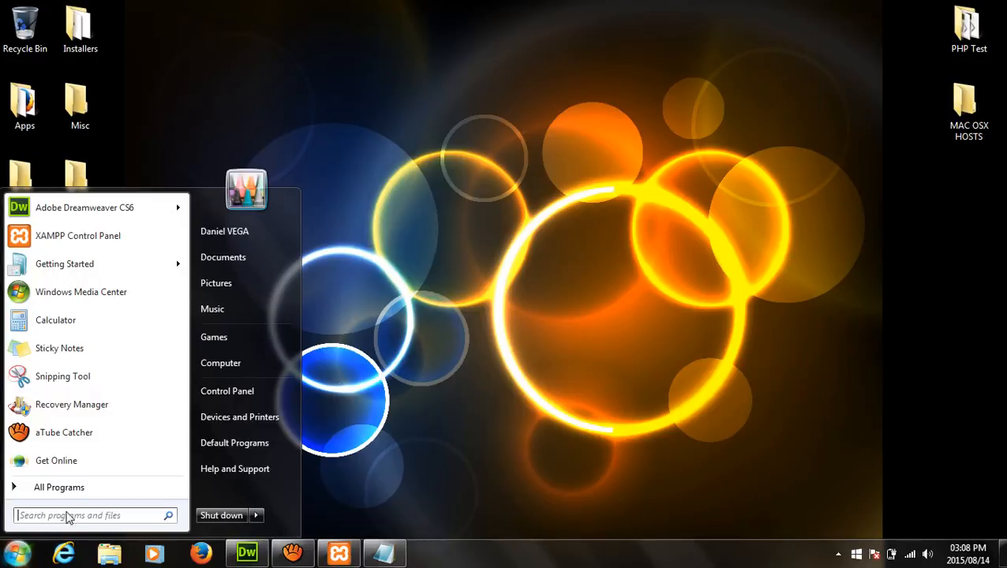
left_click(87, 489)
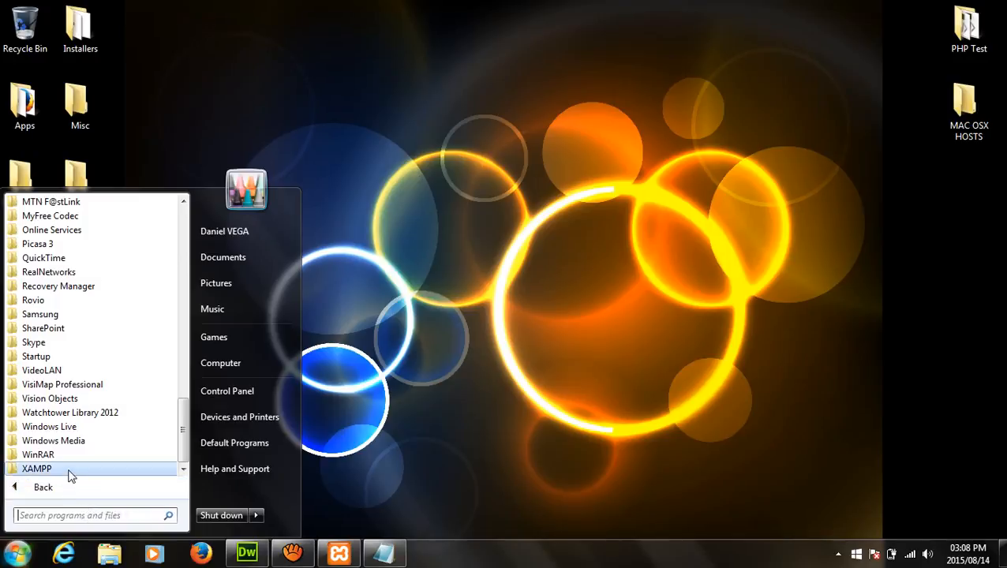
left_click(70, 472)
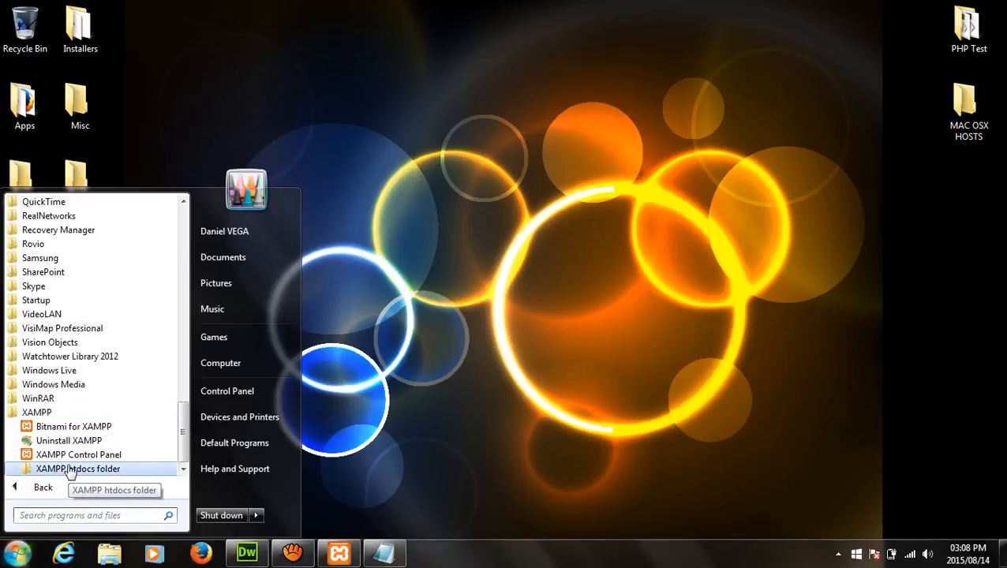
left_click(69, 470)
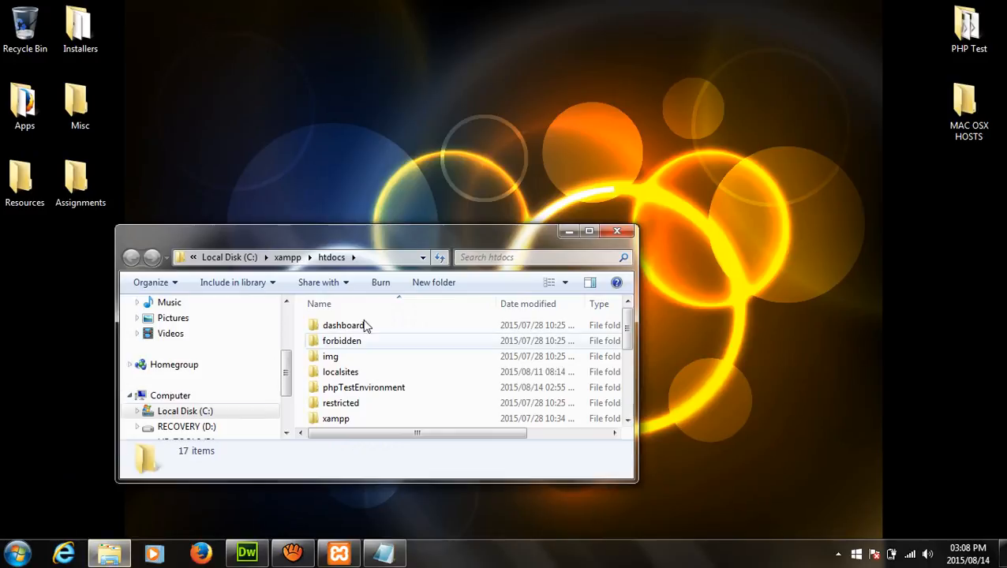
left_click_drag(405, 240, 353, 5)
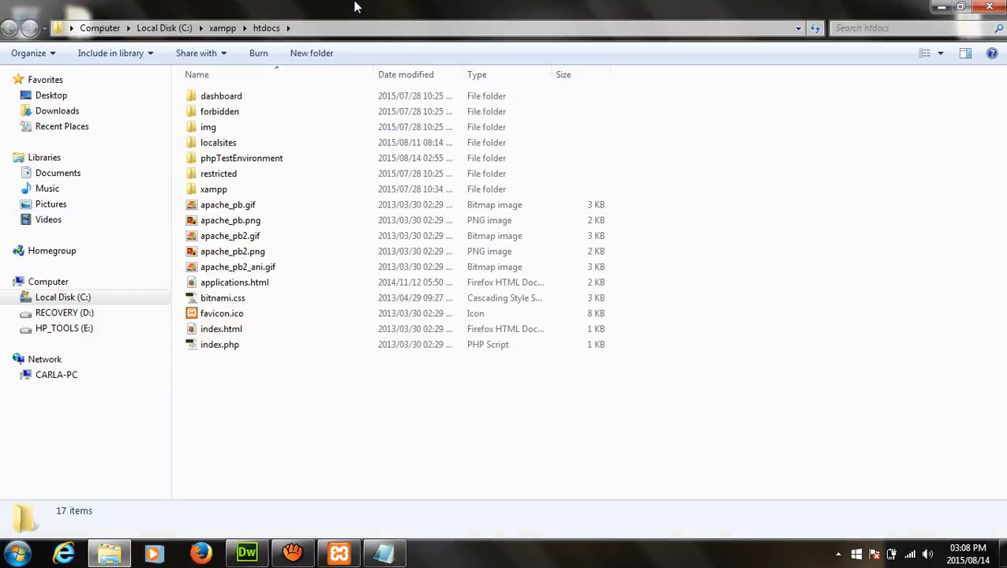
Browse to the xampp\apache\conf folder and open httpd.conf in a maximized Notepad window
left_click(221, 28)
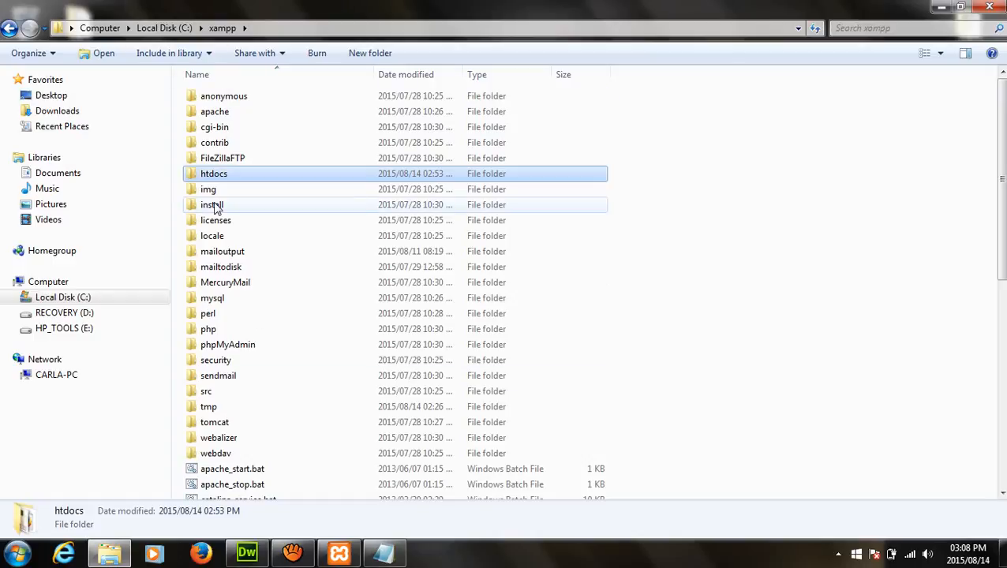
left_click(226, 32)
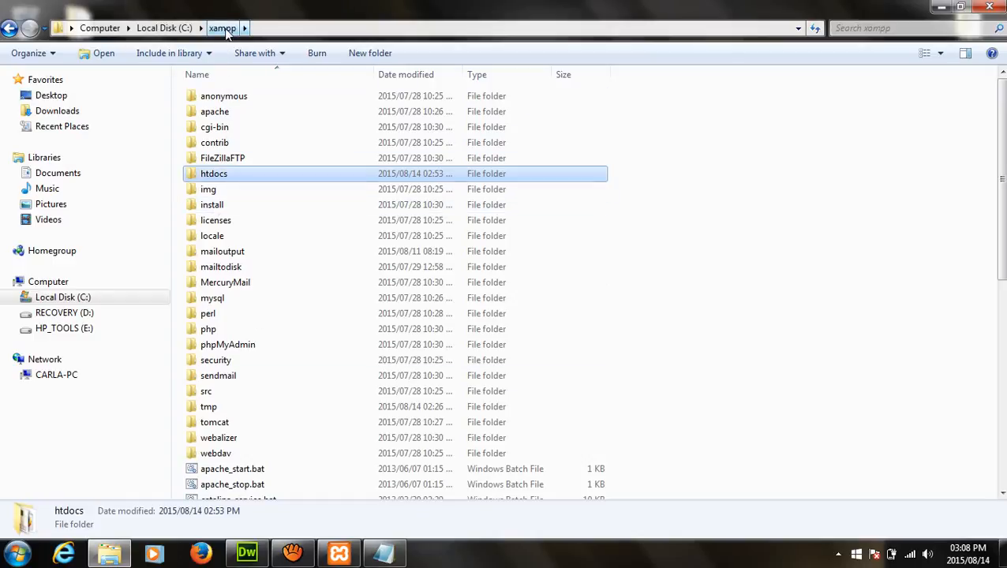
double_click(251, 114)
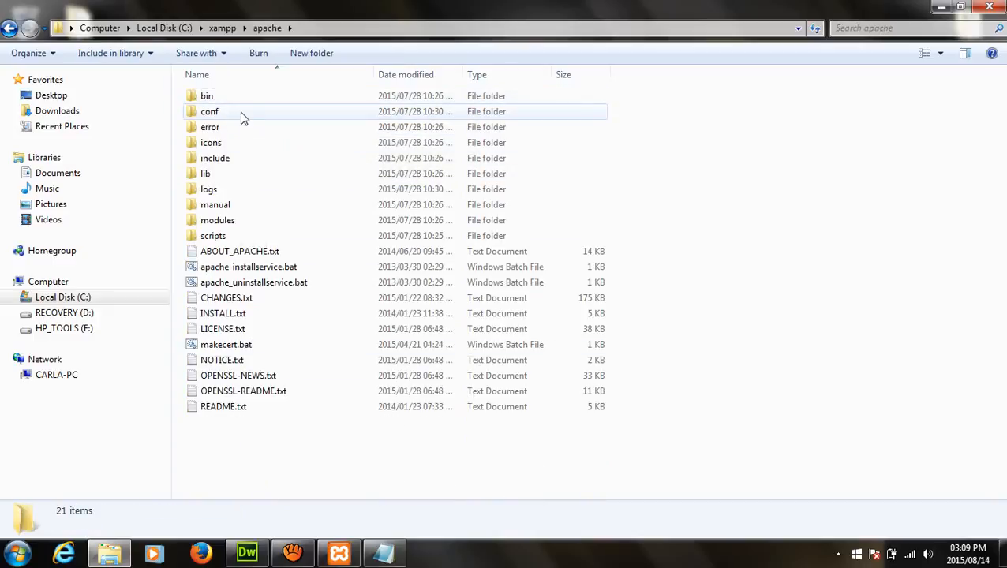
double_click(244, 114)
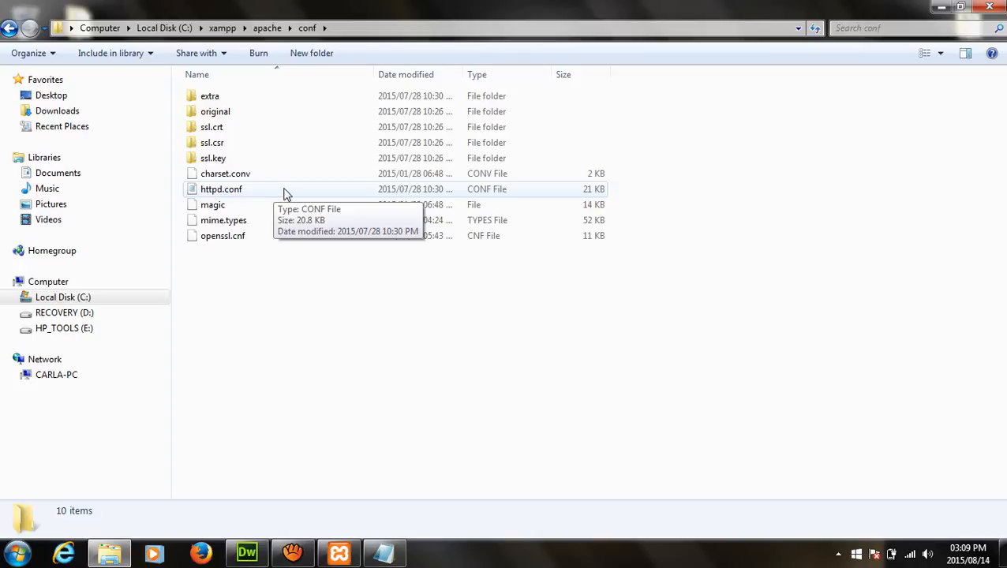
double_click(286, 191)
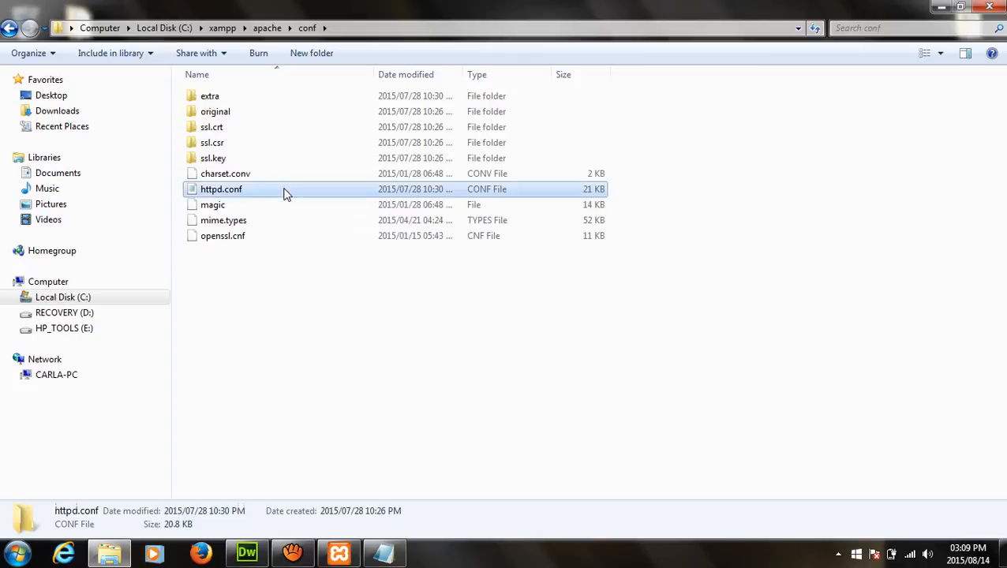
left_click_drag(322, 54, 519, 4)
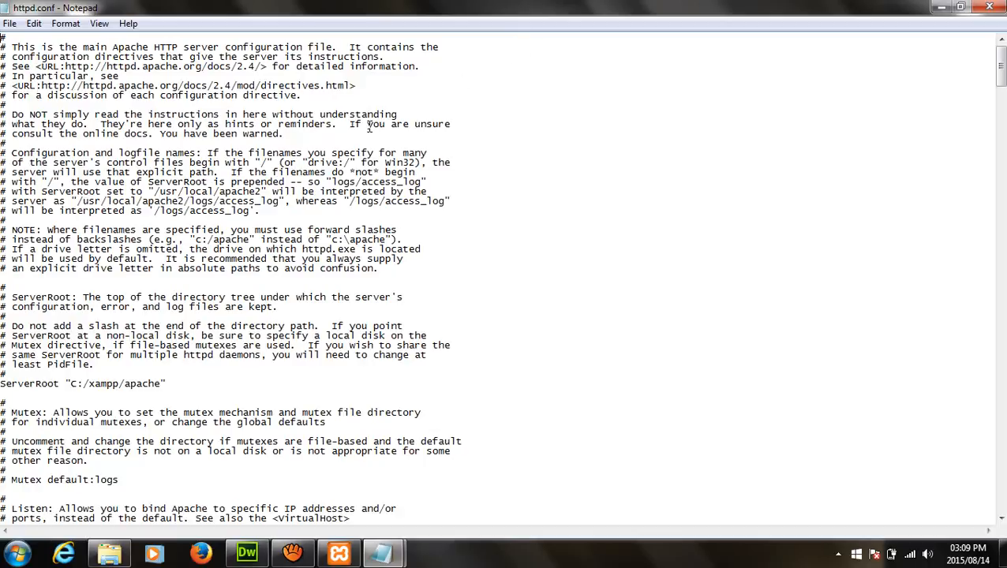
Search httpd.conf for 80 to find the active Listen directive
key("ctrl+f")
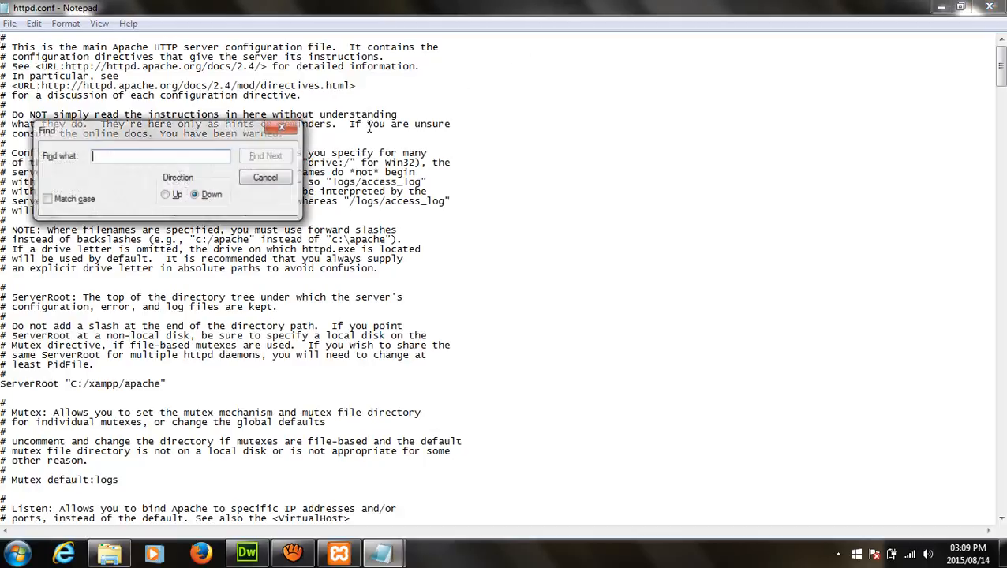
type("80")
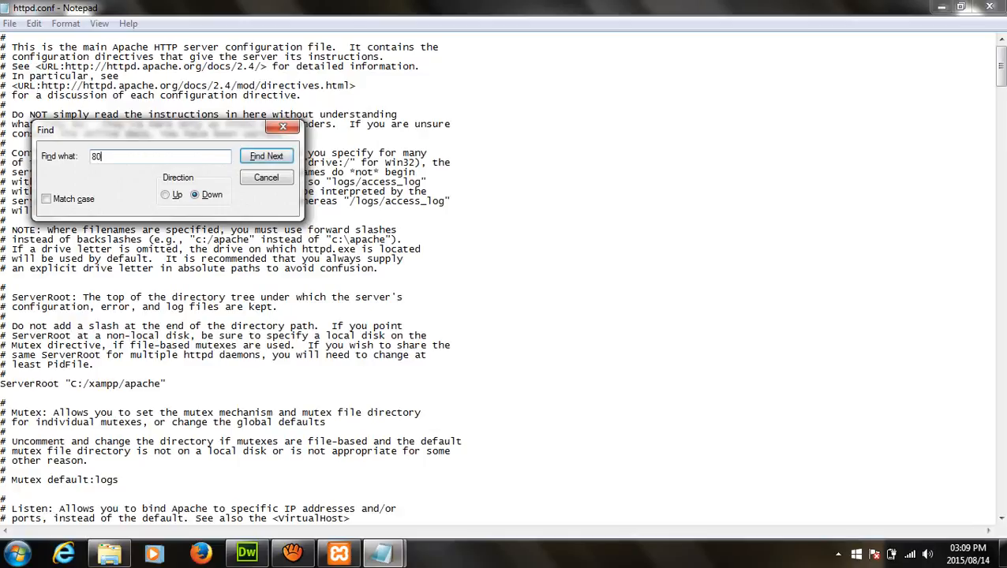
left_click(269, 156)
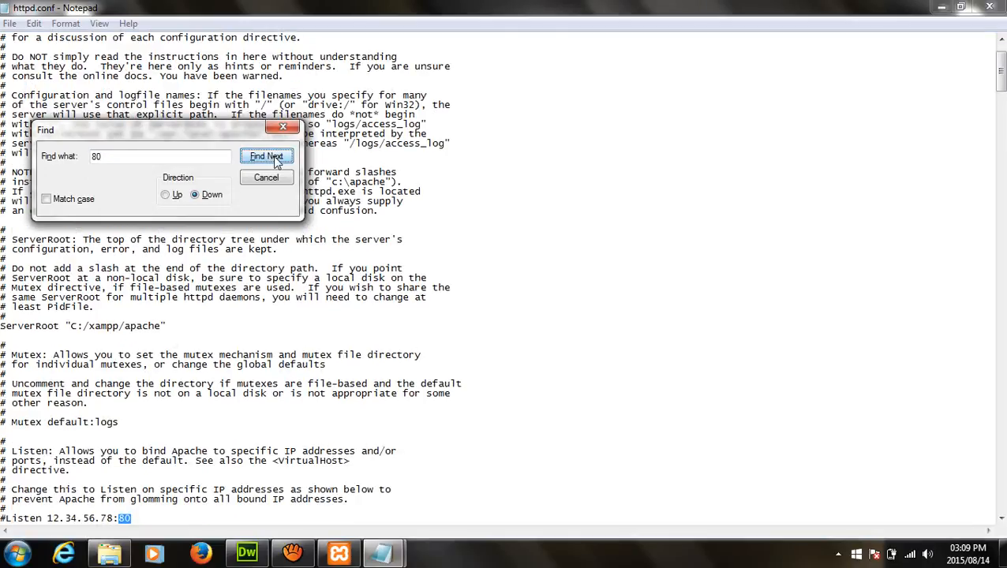
left_click(269, 156)
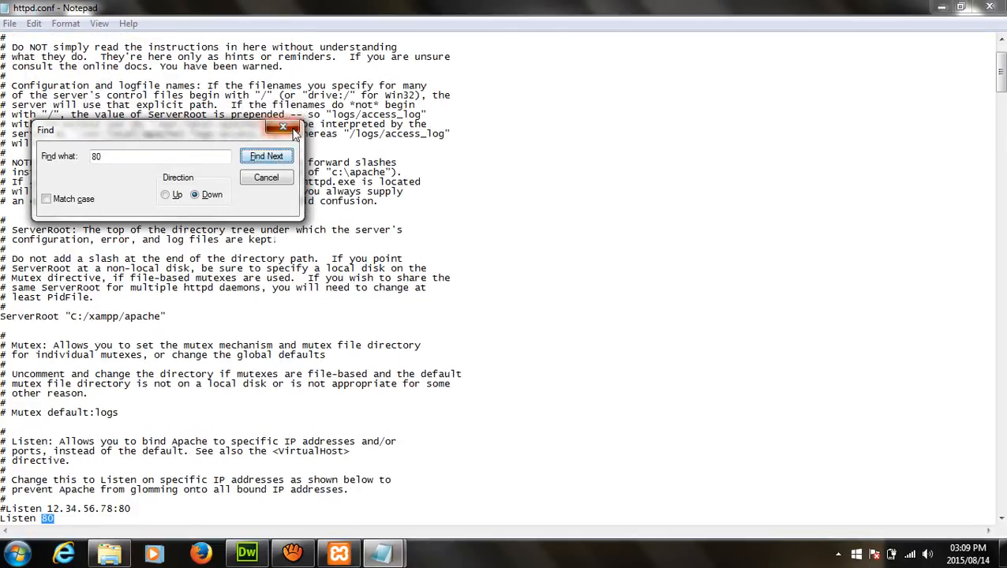
left_click(283, 127)
scroll(161, 312, "down", 3)
scroll(161, 311, "down", 3)
Try port 8080 in the active Listen directive and restore it to port 80
left_click(47, 344)
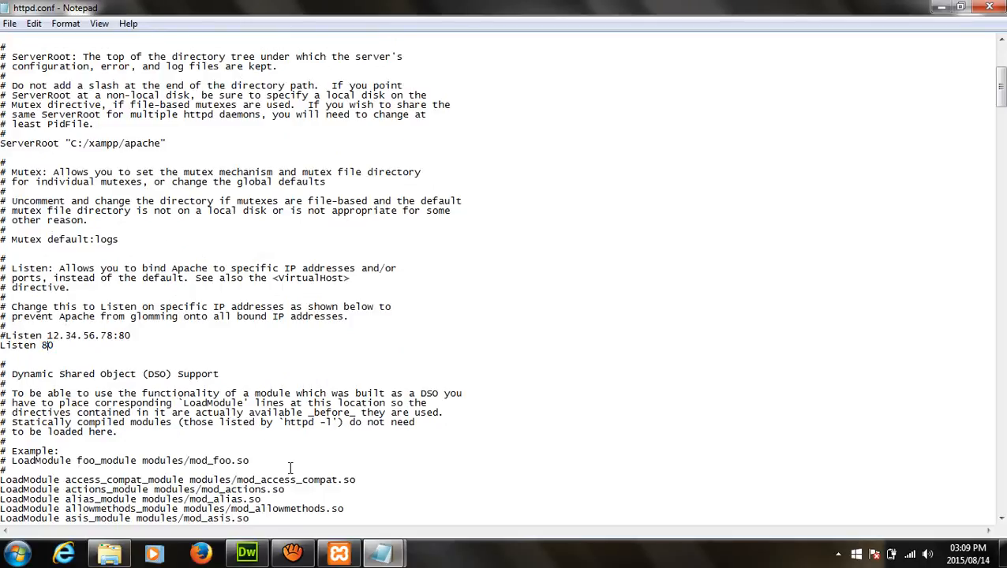
key("shift+Right")
type("1")
key("BackSpace")
type("080")
key("shift+Left")
key("shift+Left")
key("BackSpace")
Search httpd.conf for Virtual Host and Virtual Hosts, and look through the surrounding supplemental configuration lines
key("ctrl+f")
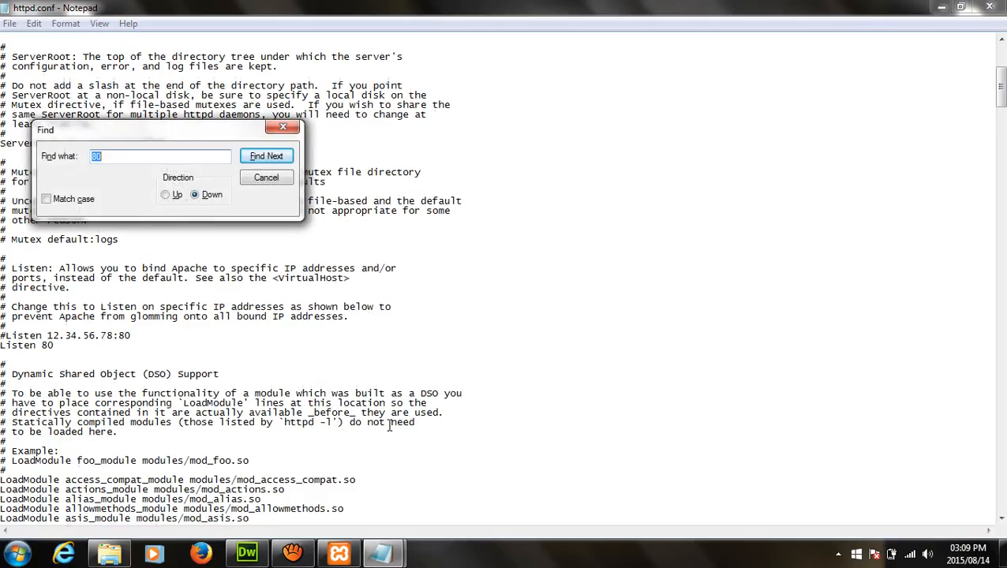
type("Virtual Host")
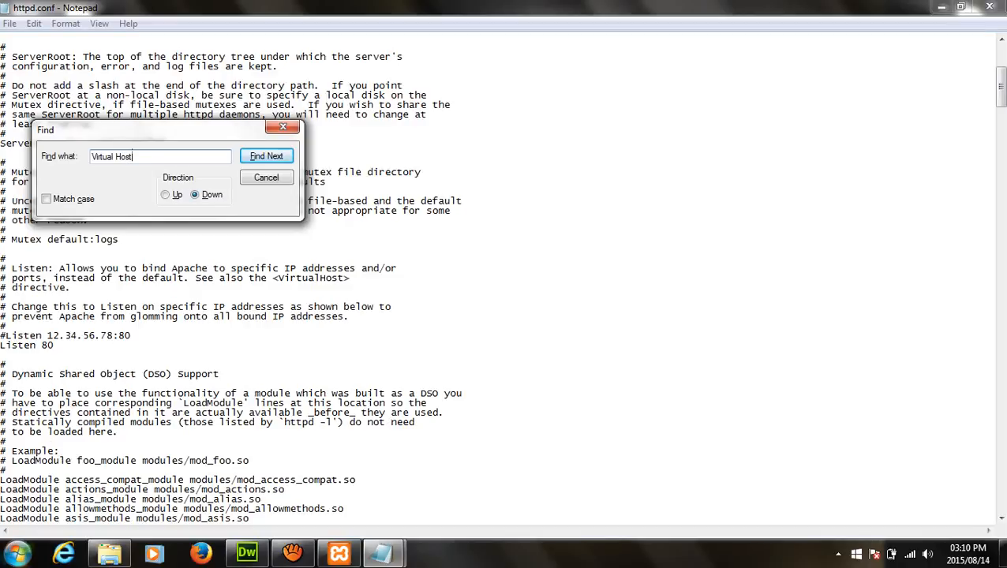
left_click(266, 157)
left_click(265, 157)
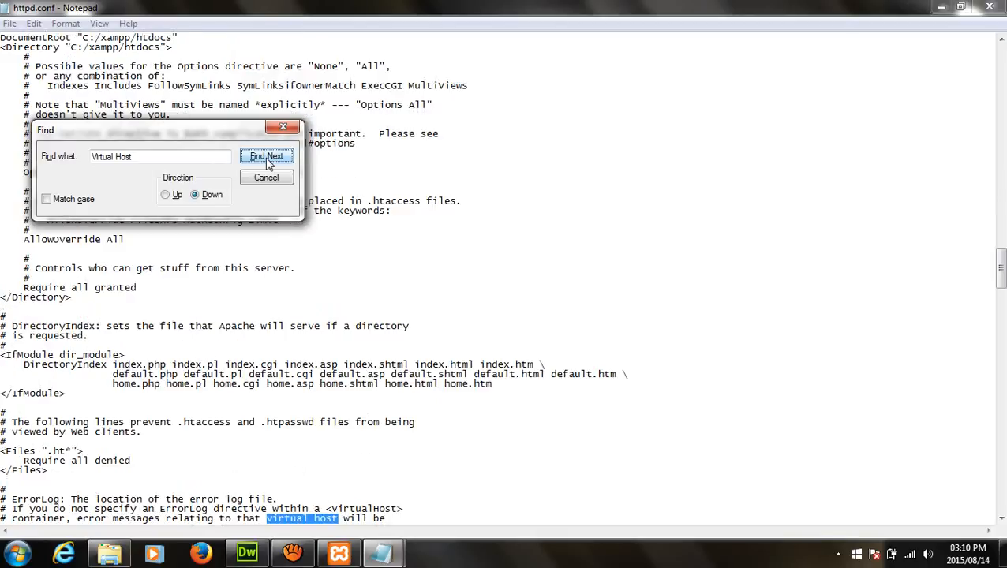
left_click(224, 159)
type("s")
left_click(278, 156)
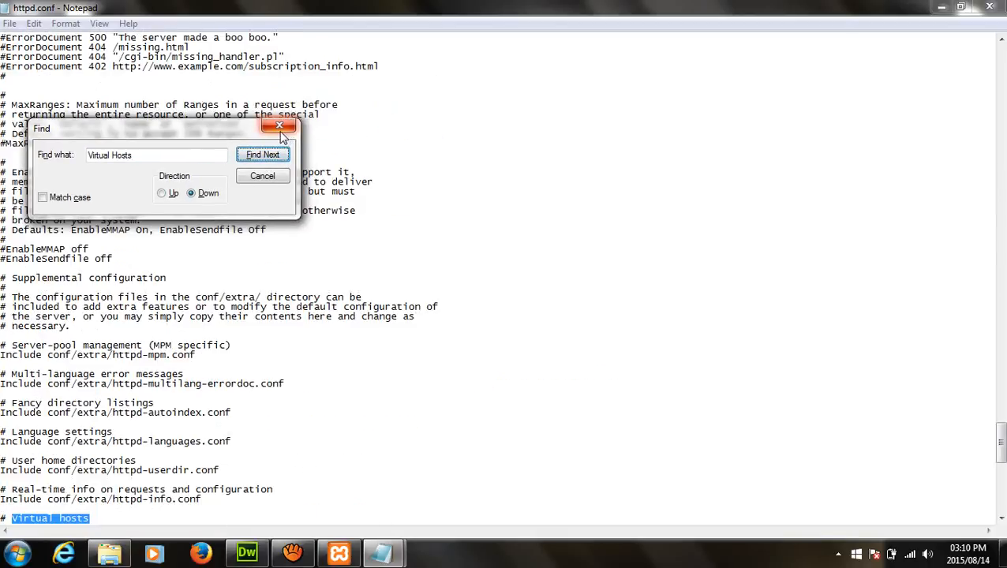
left_click(284, 128)
left_click(108, 402)
scroll(105, 404, "down", 4)
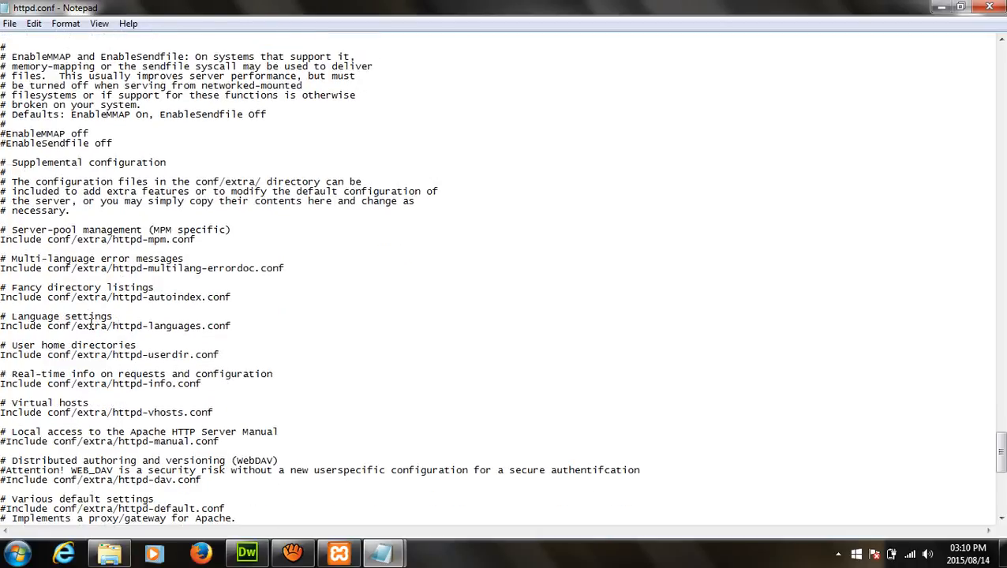
scroll(91, 292, "up", 2)
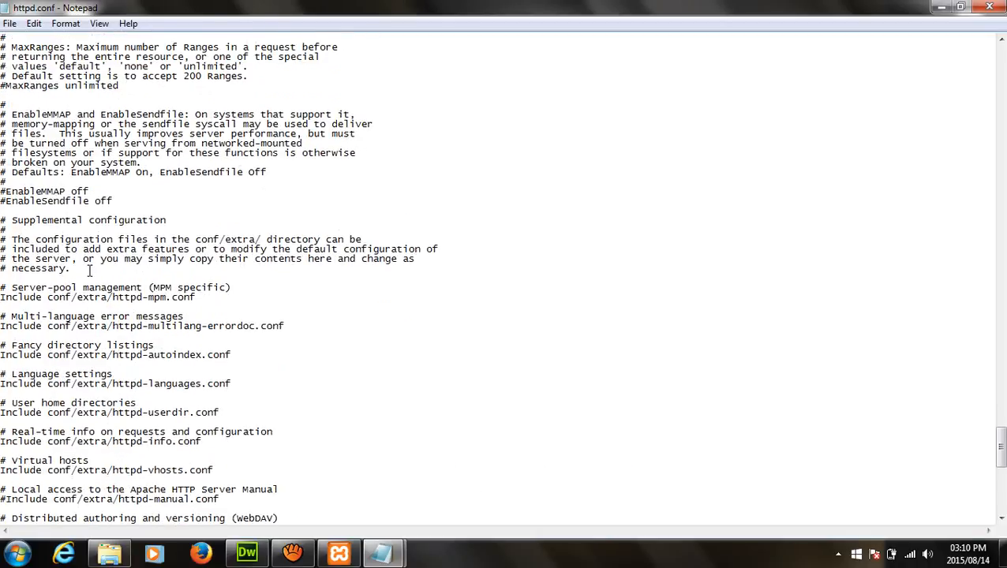
scroll(89, 271, "down", 3)
scroll(95, 271, "up", 7)
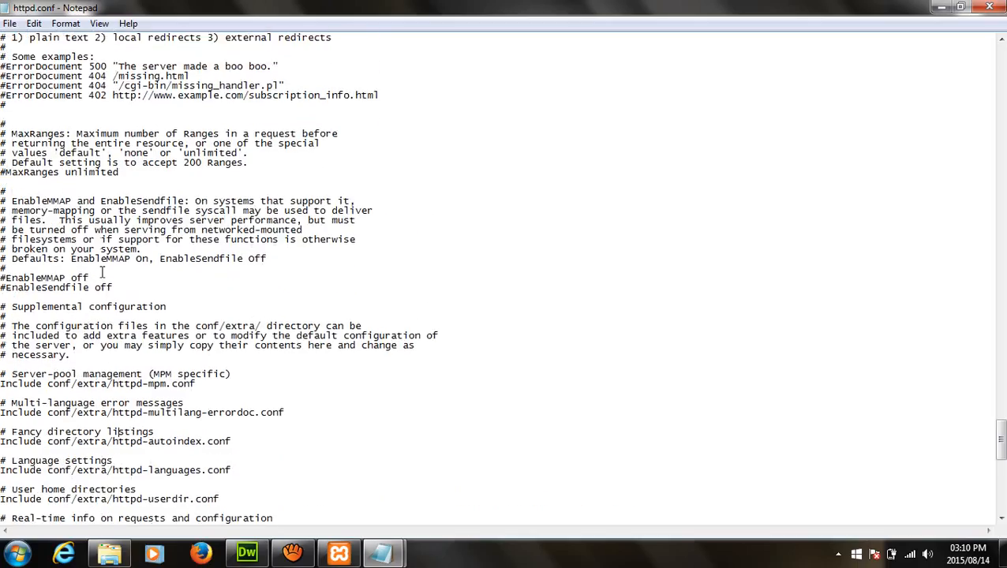
scroll(103, 273, "up", 2)
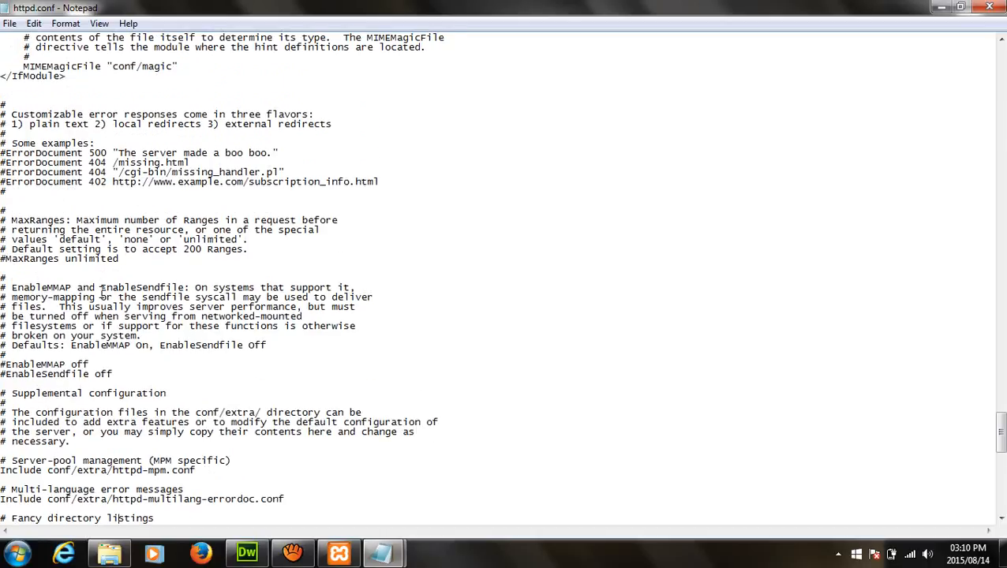
Find the Virtual Hosts section again and check that its Include line for conf/extra/httpd-vhosts.conf has no leading #
key("ctrl+f")
left_click(267, 156)
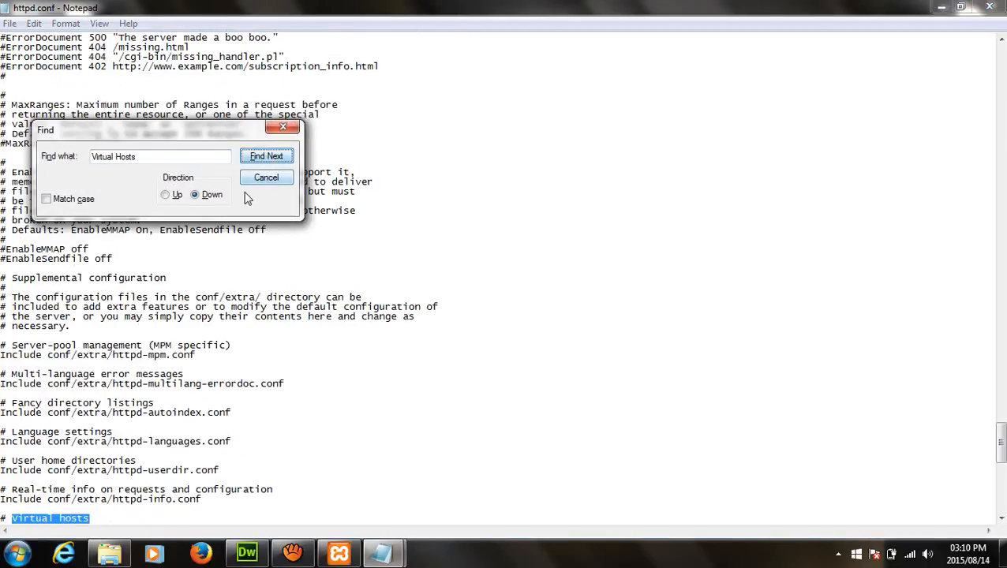
left_click(283, 127)
scroll(146, 426, "down", 4)
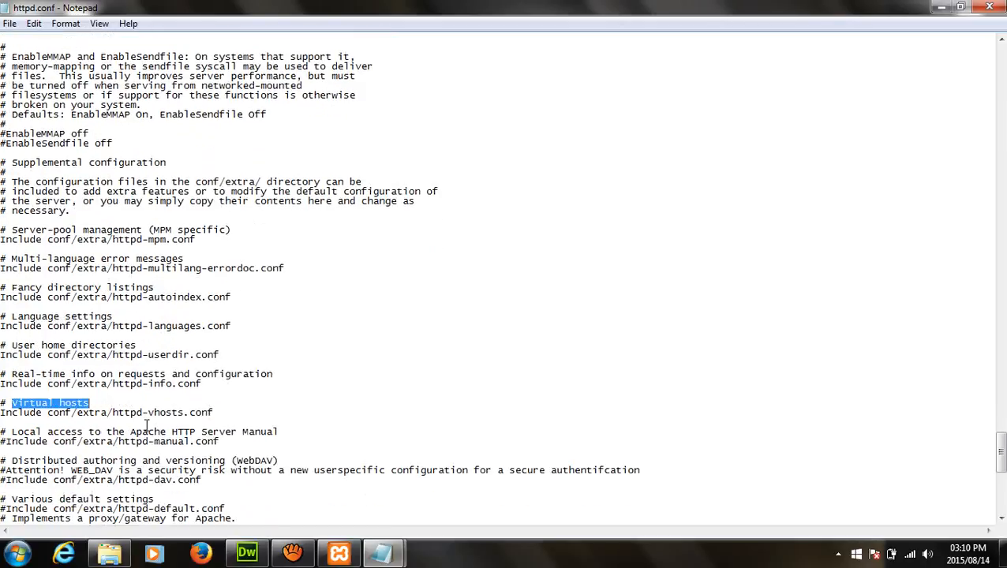
left_click(6, 404)
key("shift+Home")
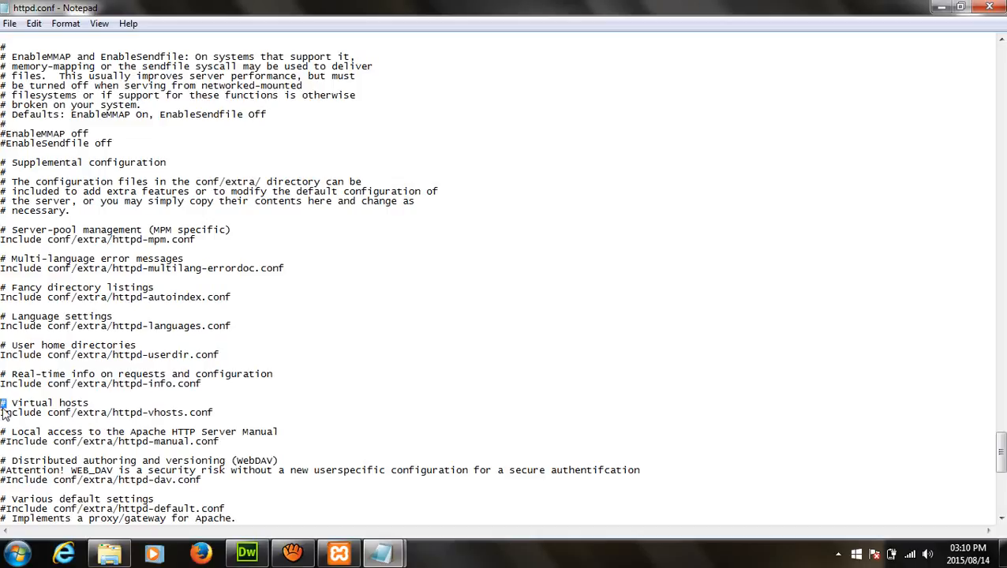
left_click_drag(4, 412, 236, 422)
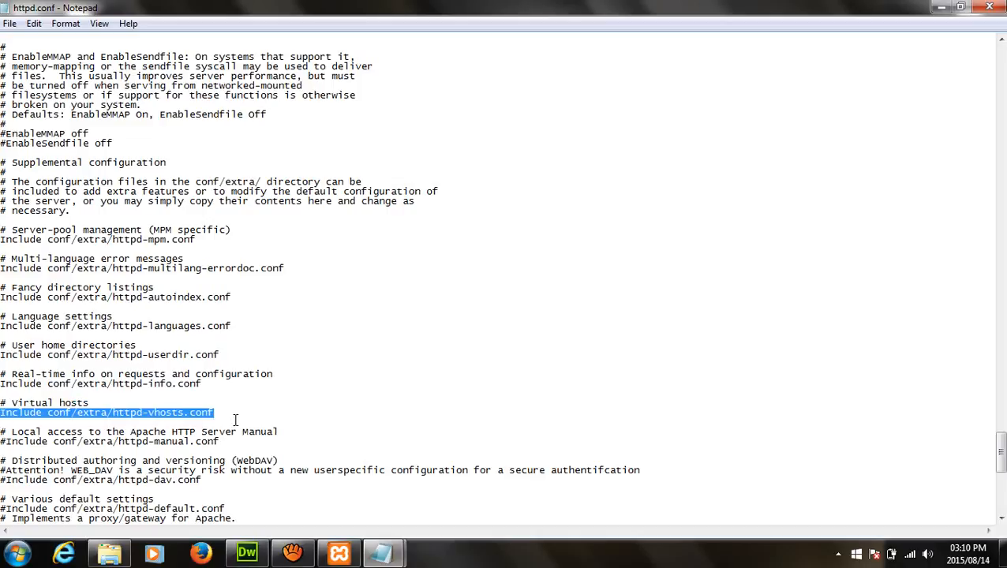
left_click(4, 412)
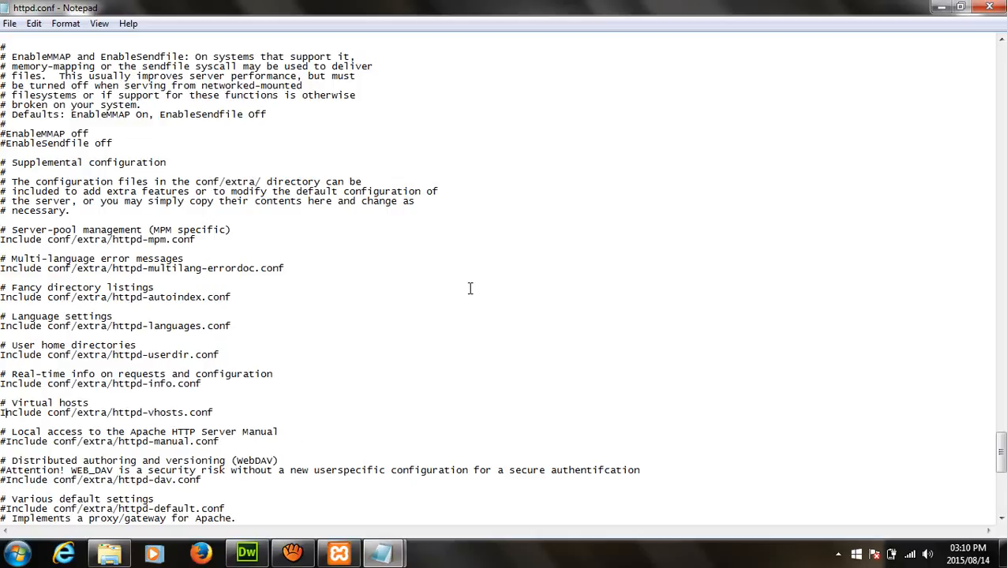
Close httpd.conf without saving and open httpd-vhosts.conf from the conf\extra folder
left_click(996, 10)
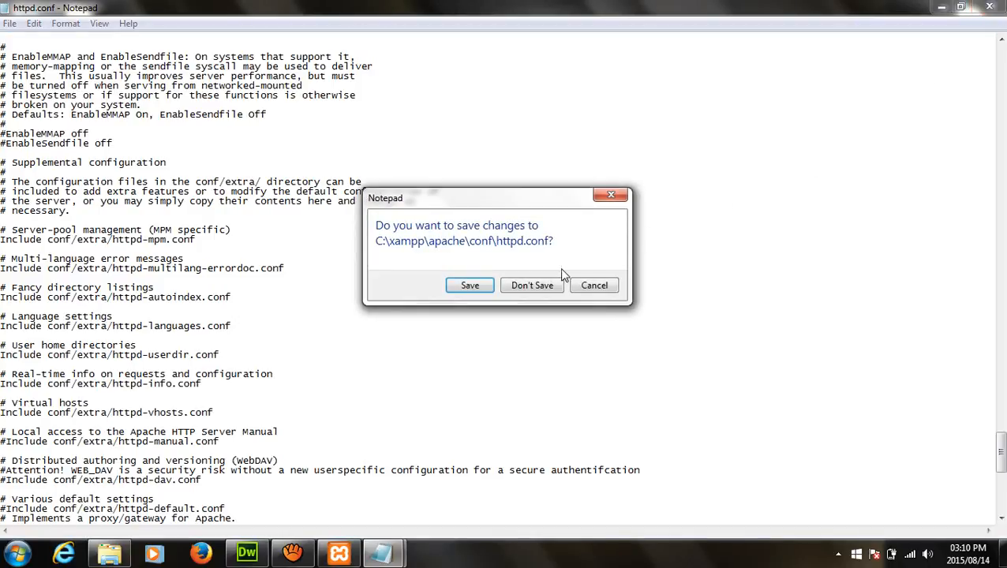
left_click(557, 287)
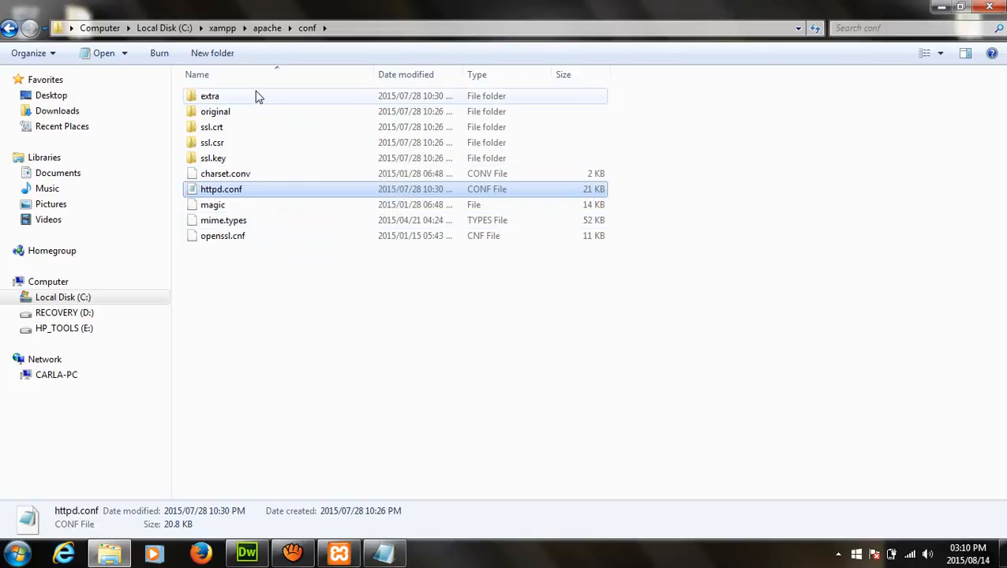
left_click(266, 96)
double_click(266, 95)
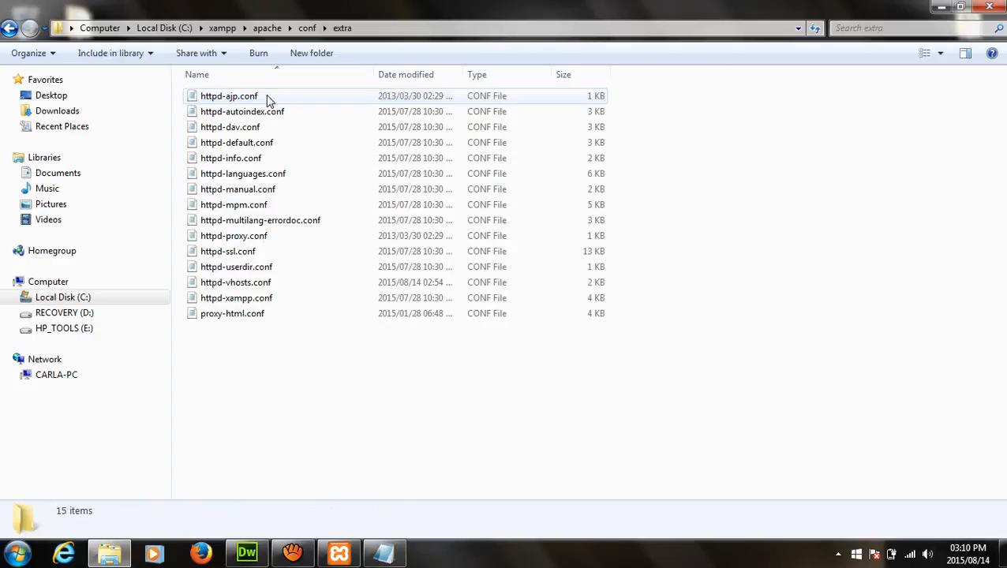
double_click(249, 286)
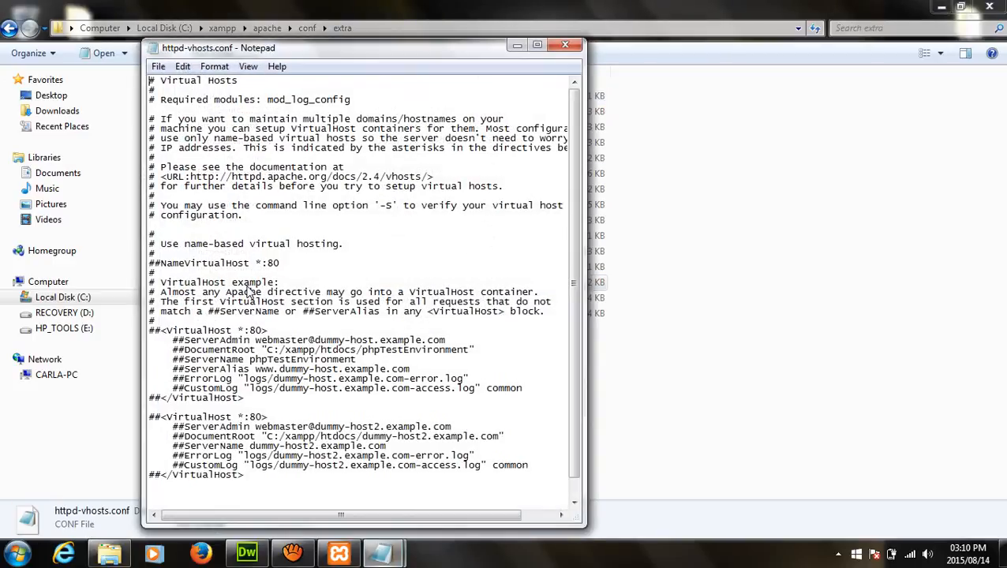
Arrange the httpd-vhosts.conf and hosts Notepad windows side by side, each filling half the screen
left_click_drag(389, 52, 0, 47)
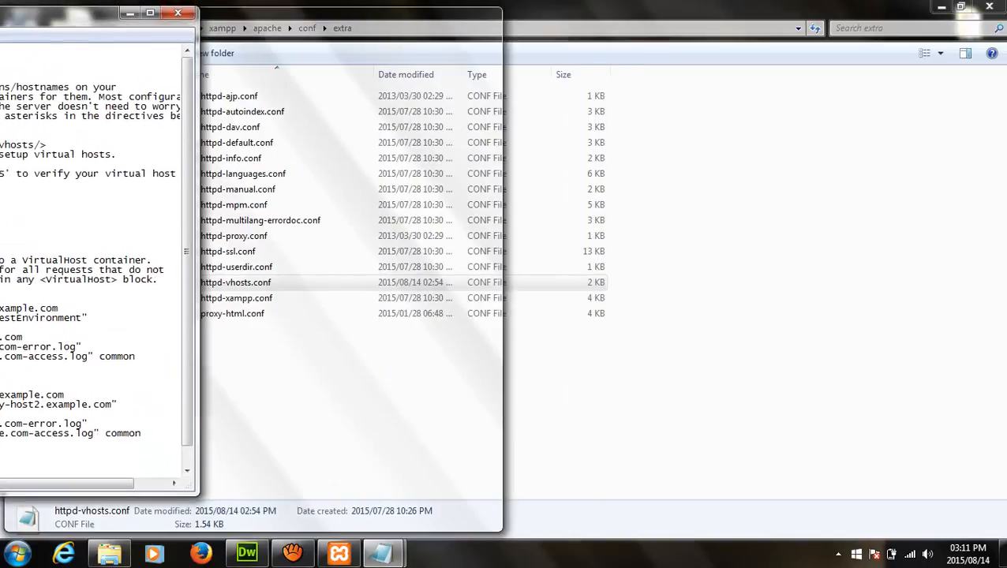
mouse_move(381, 552)
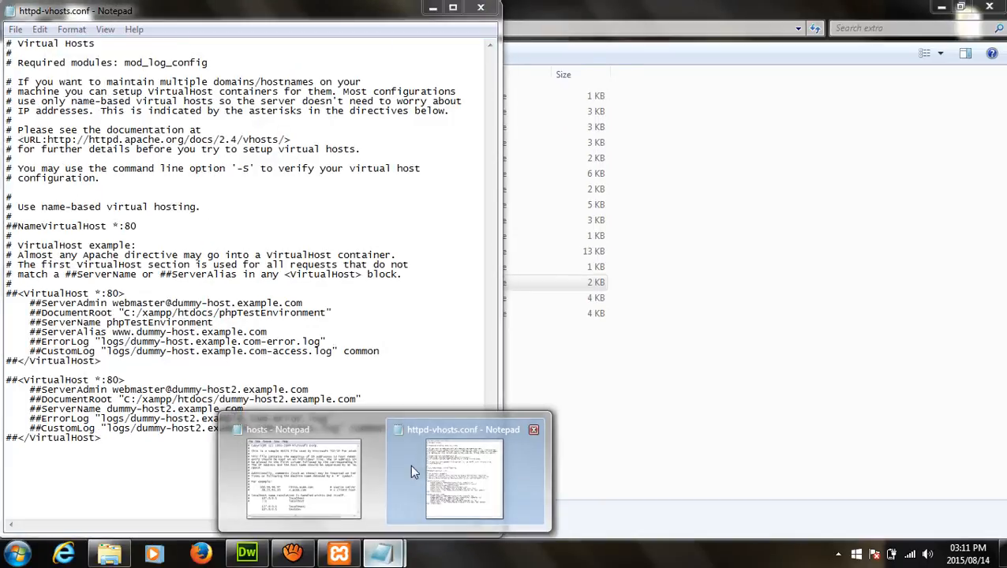
left_click(310, 478)
left_click_drag(699, 247, 1006, 87)
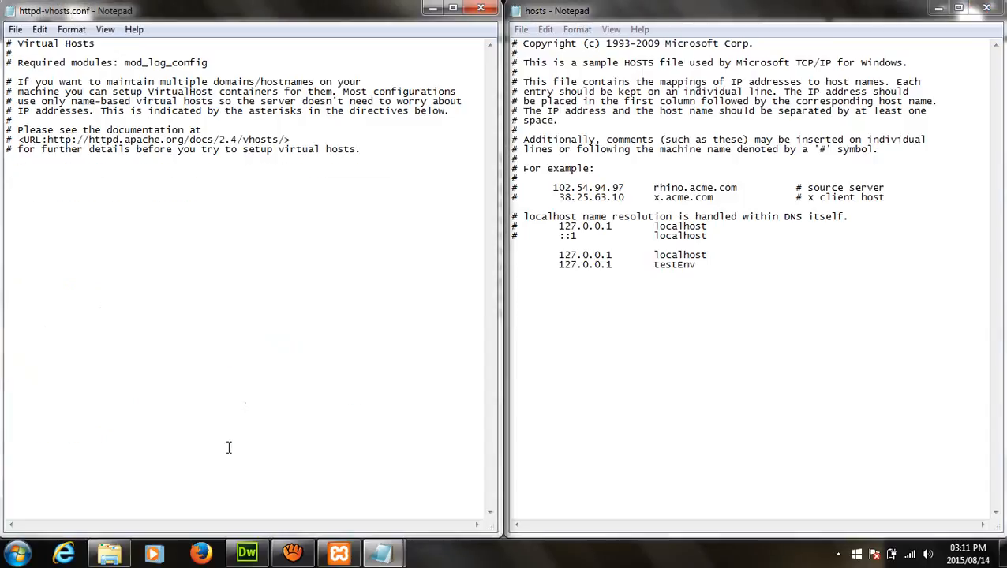
Remove the ## comment marks from the opening and closing tags of the first VirtualHost block
left_click_drag(229, 447, 6, 120)
key("ctrl+a")
left_click(120, 280)
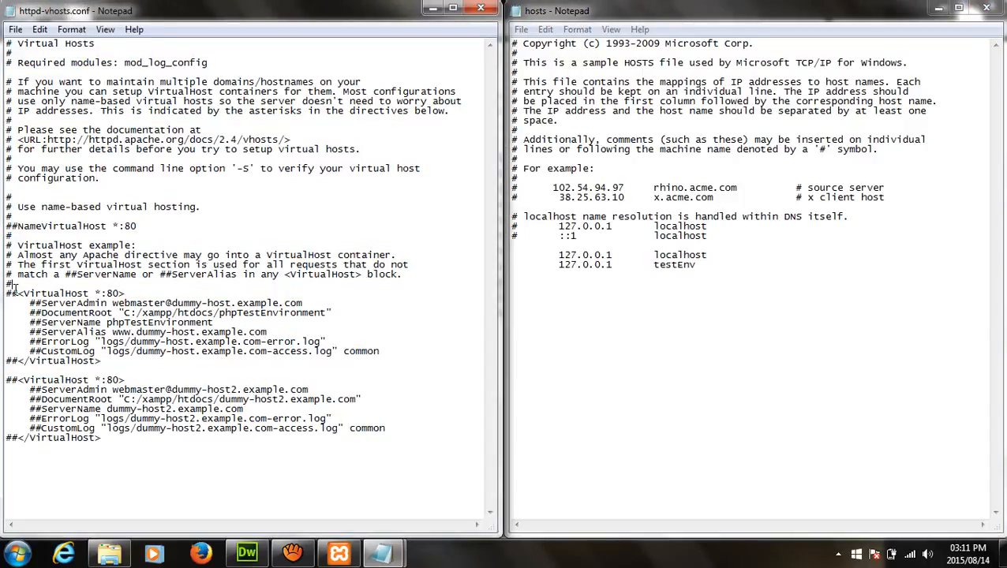
left_click_drag(18, 294, 5, 294)
key("Delete")
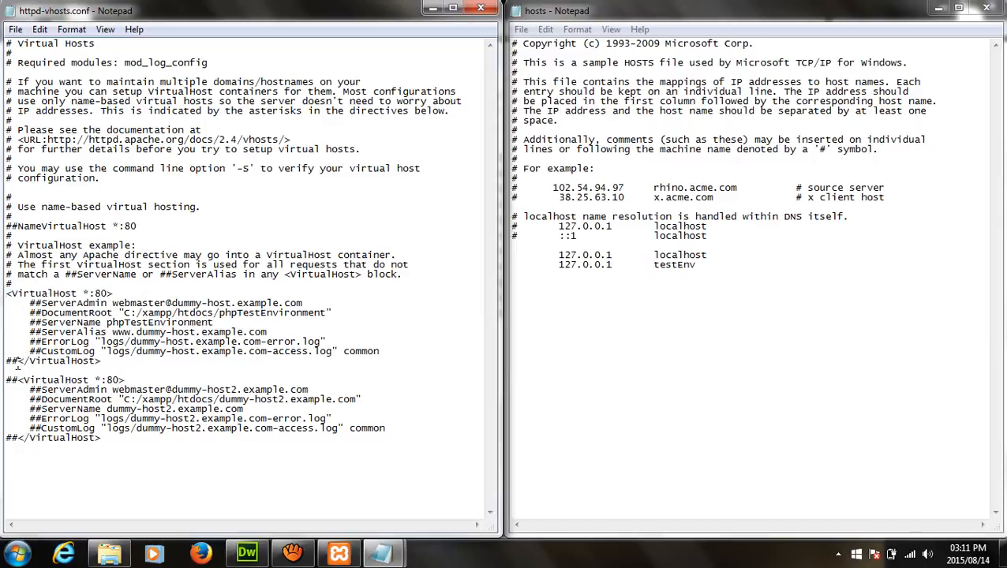
left_click_drag(16, 363, 6, 362)
key("Delete")
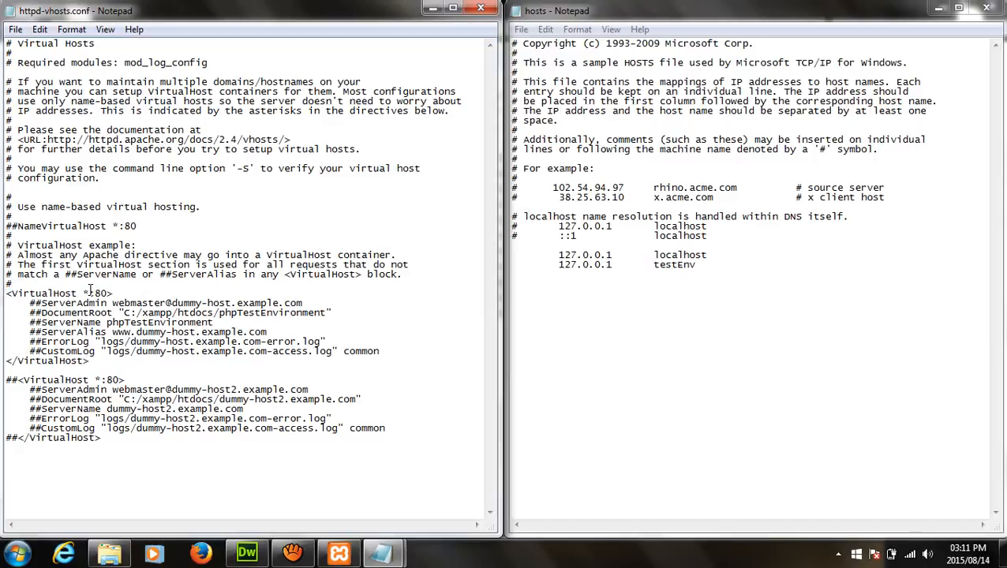
Replace the asterisk in the first VirtualHost tag with testEnv and compare its capital E with the hosts entry
left_click_drag(89, 289, 89, 293)
left_click(89, 292)
type("testEnv")
left_click_drag(111, 293, 106, 293)
left_click_drag(677, 265, 685, 265)
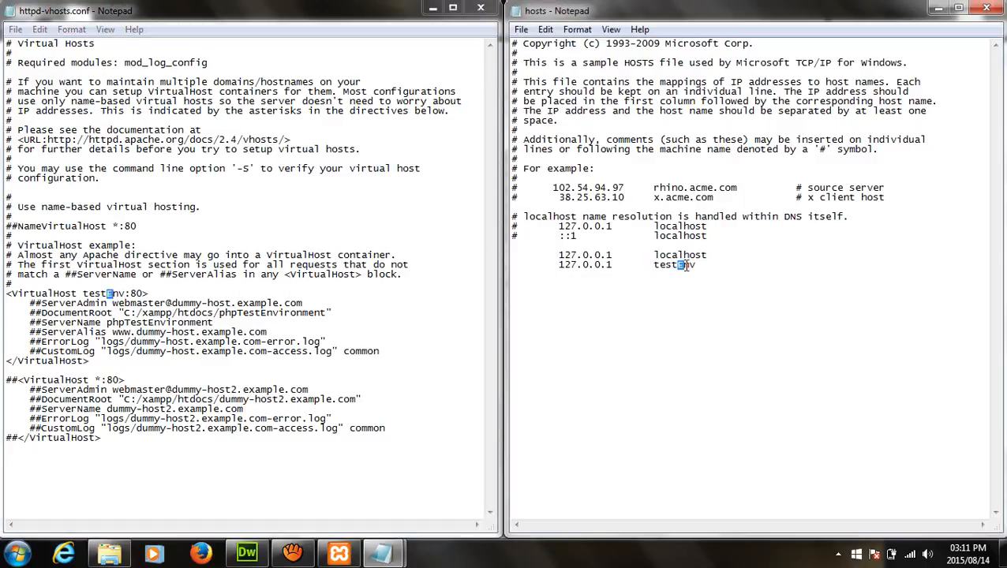
left_click(183, 304)
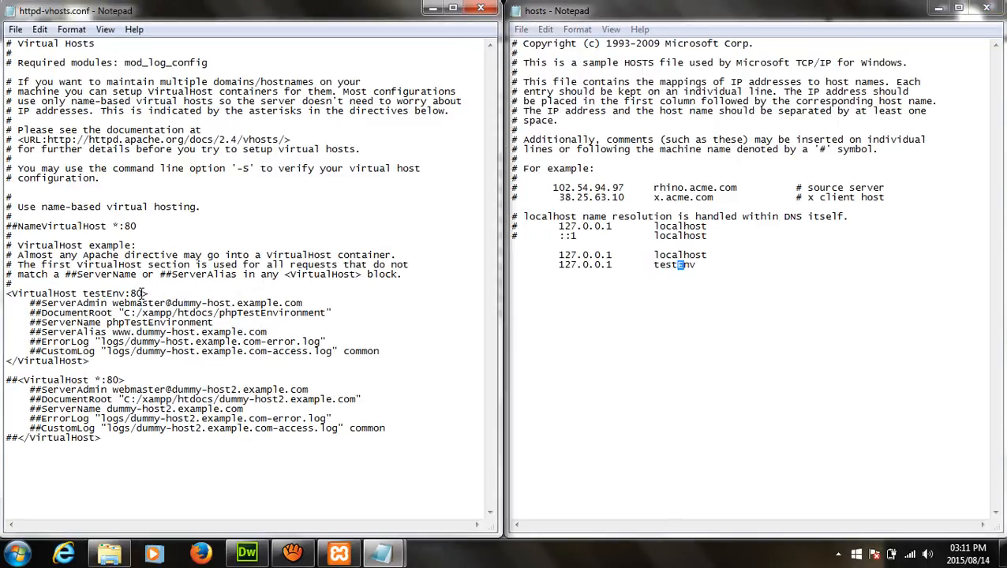
Try port 8080 in the testEnv VirtualHost tag and restore it to port 80
left_click_drag(143, 292, 137, 293)
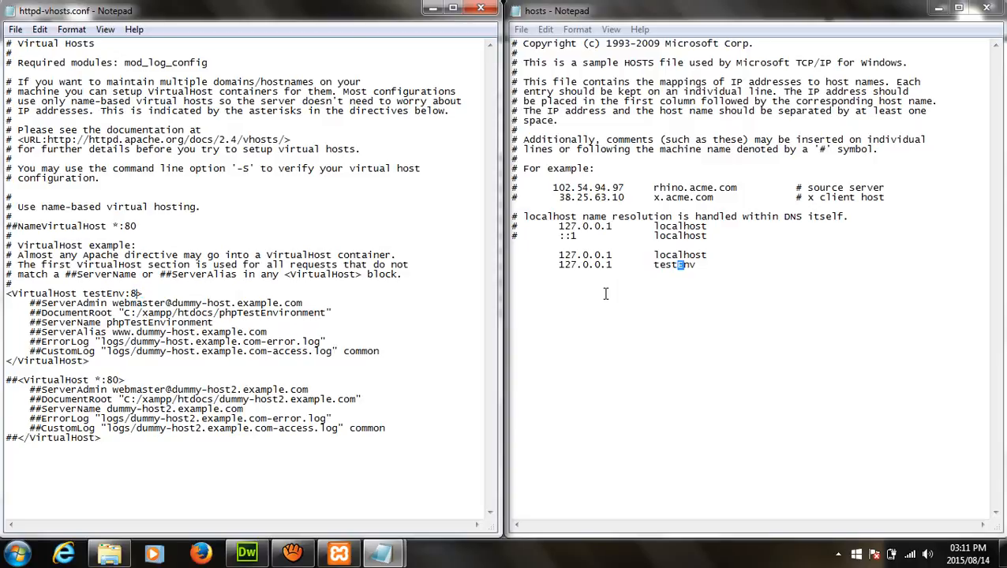
type("080")
key("BackSpace")
key("BackSpace")
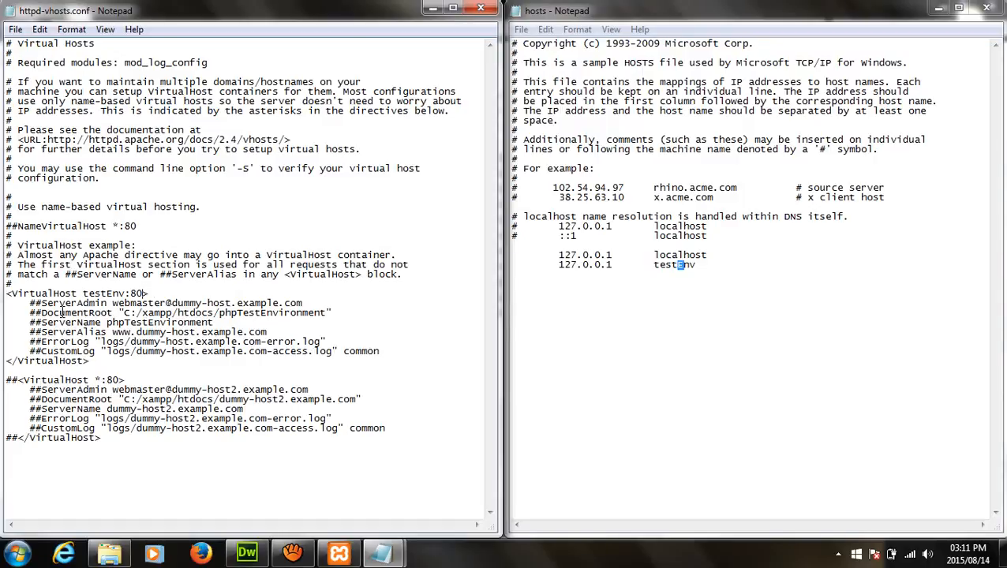
Uncomment the DocumentRoot and ServerName lines in the testEnv VirtualHost block
left_click_drag(39, 312, 30, 313)
key("Delete")
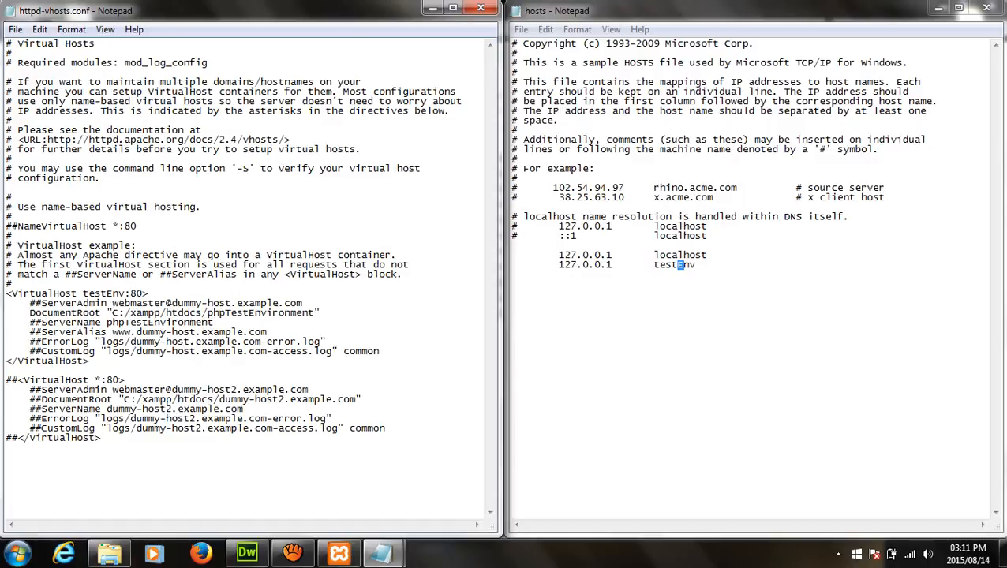
left_click_drag(42, 322, 30, 323)
key("Delete")
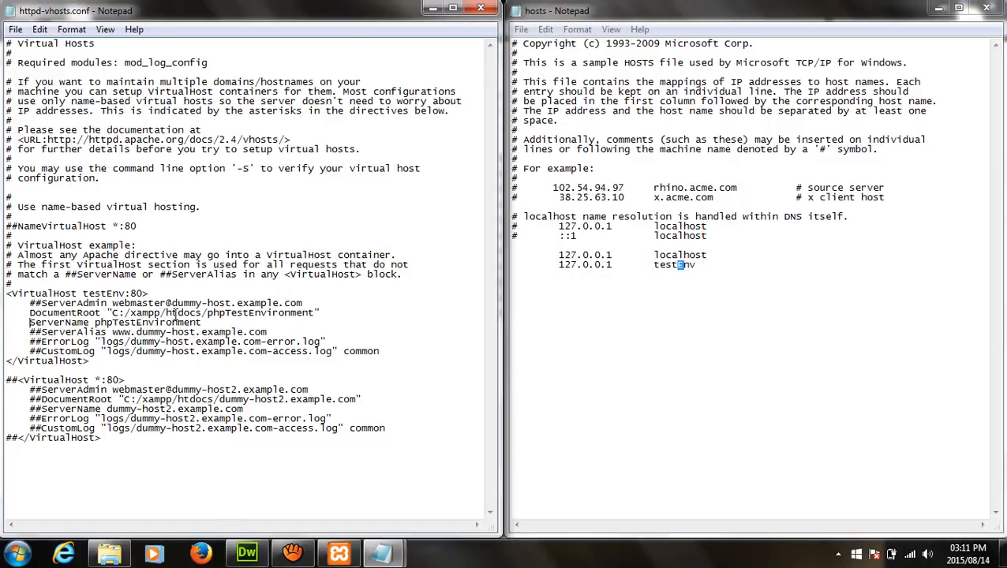
mouse_move(120, 551)
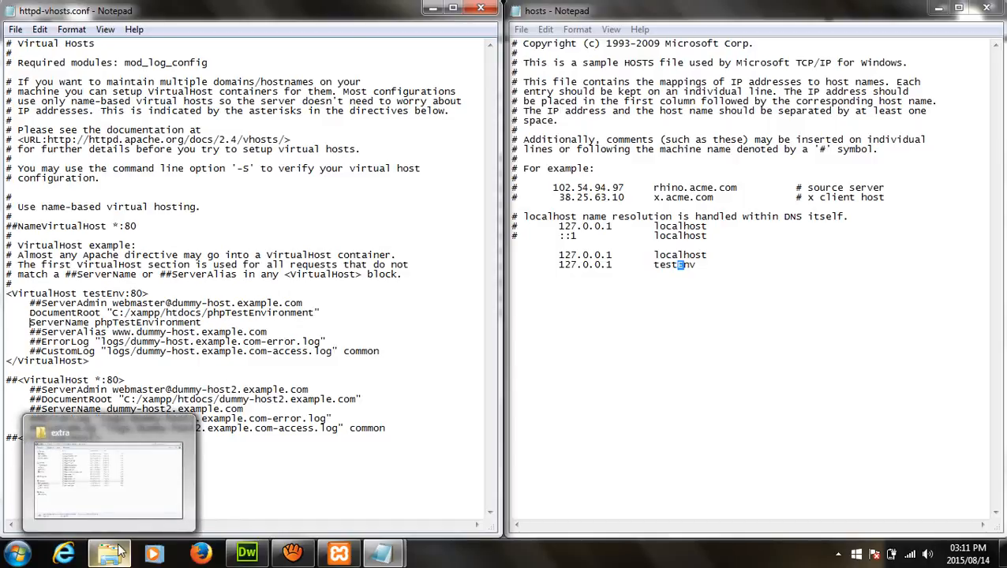
Create a folder named testEnv inside C:\xampp\htdocs in File Explorer
left_click(111, 548)
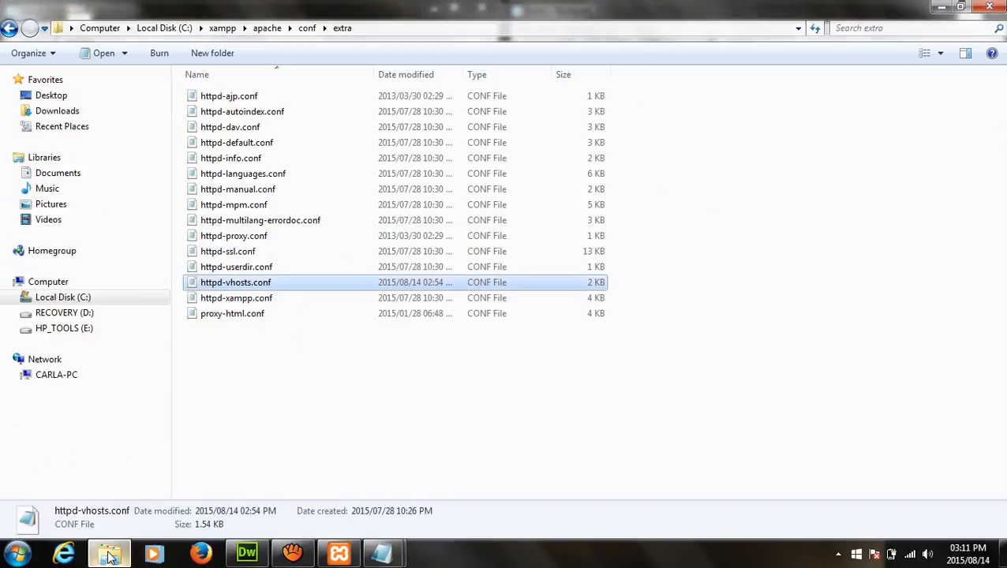
left_click(223, 27)
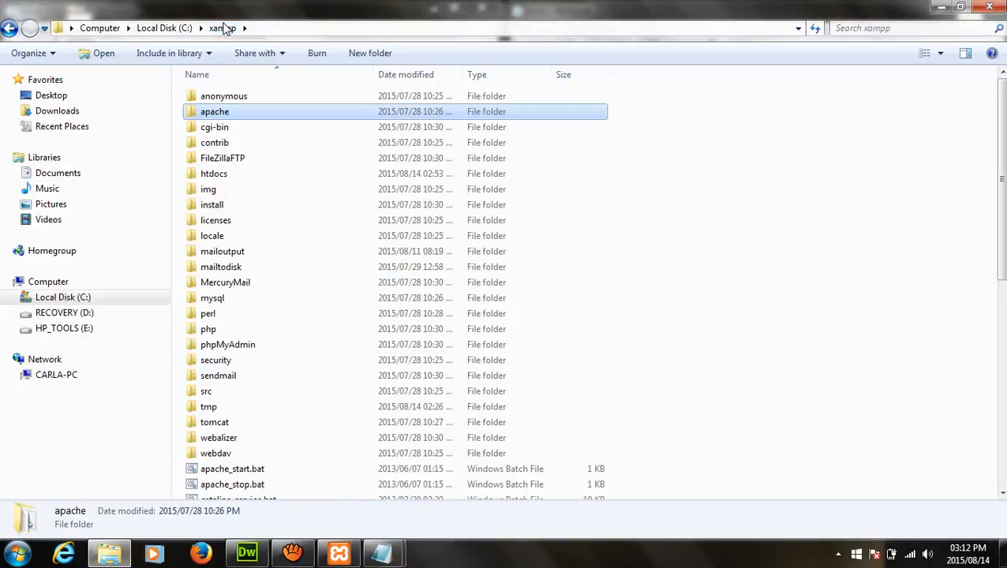
double_click(211, 176)
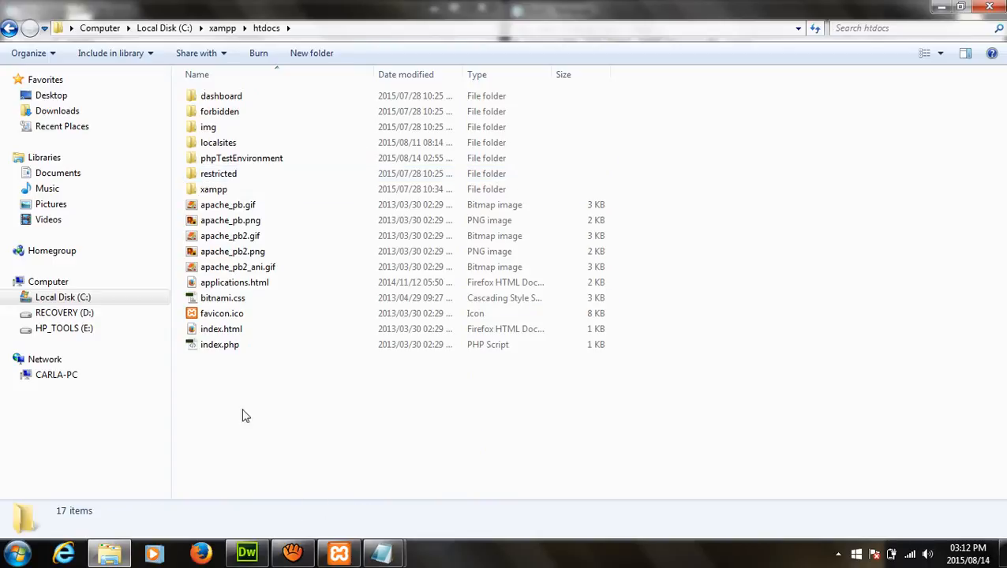
right_click(229, 382)
mouse_move(286, 348)
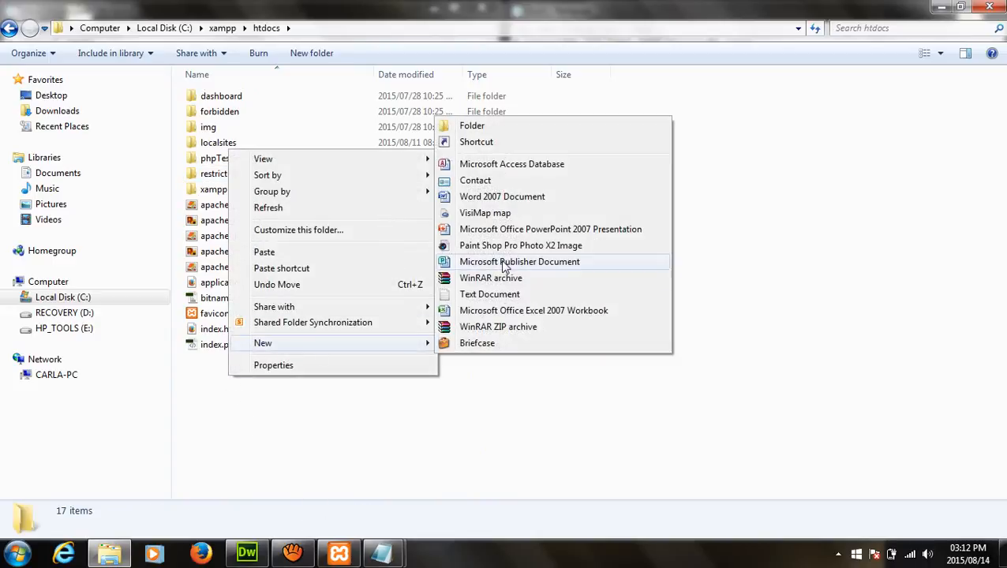
left_click(482, 128)
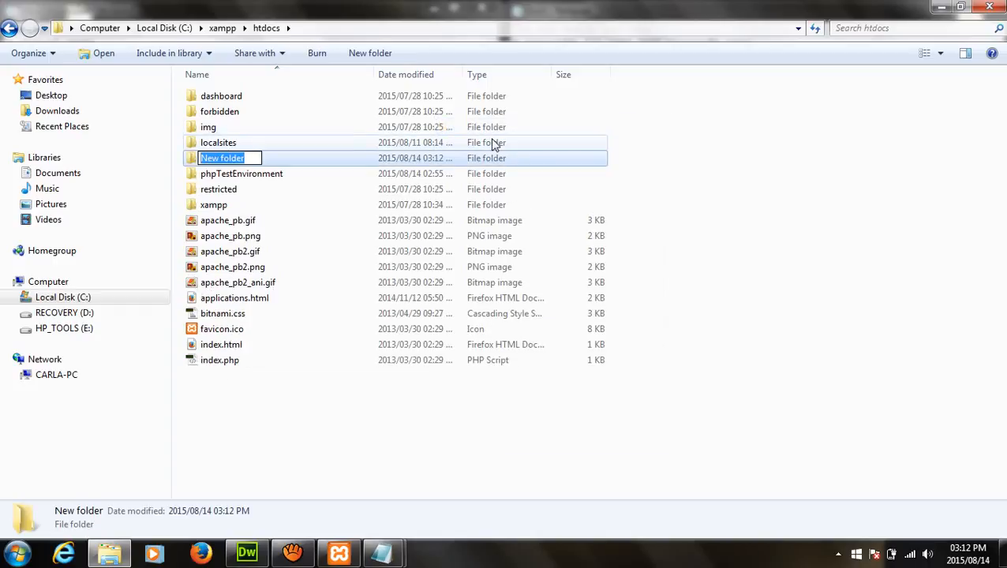
type("testEnv")
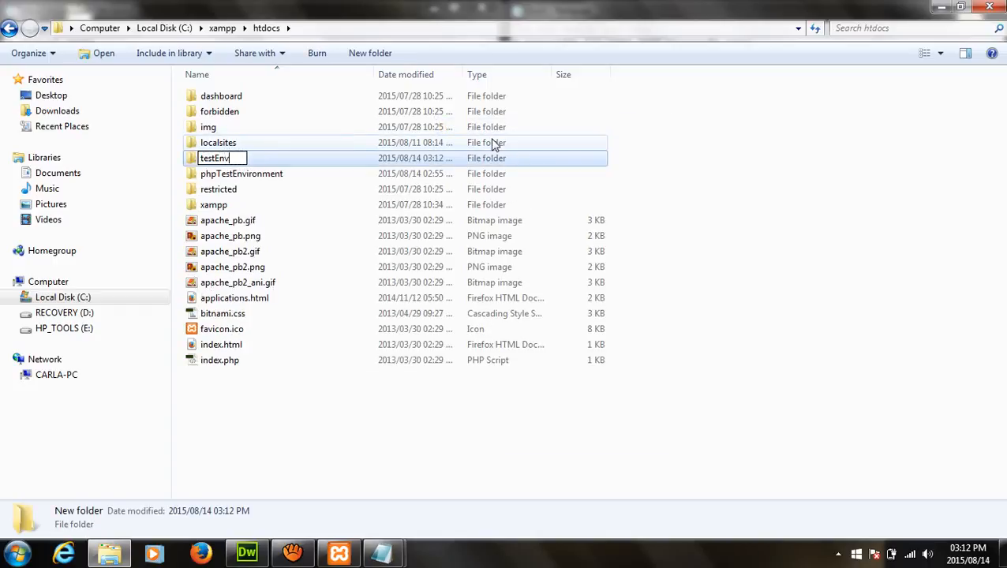
key("Return")
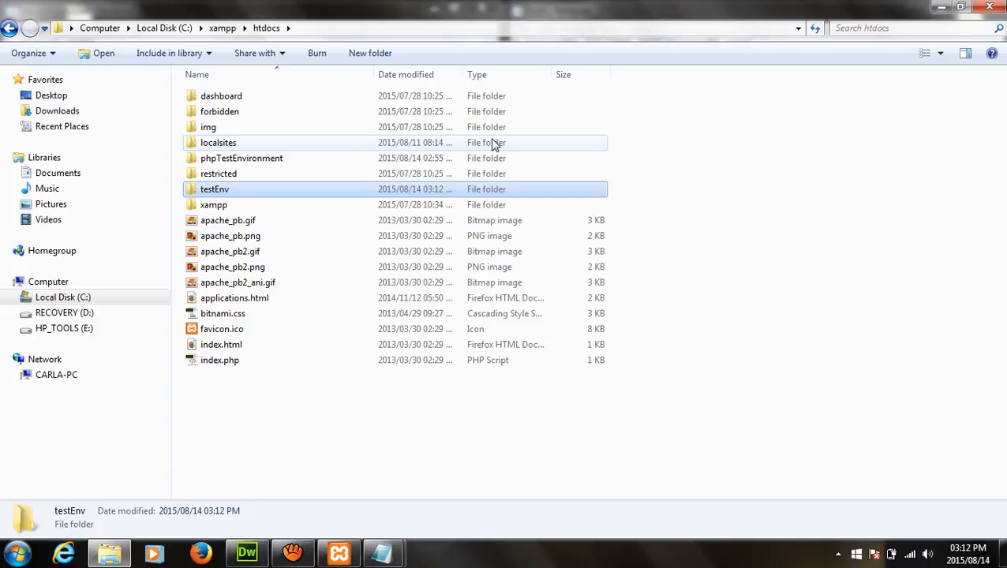
Copy the path of the testEnv folder and paste it over the DocumentRoot path in the testEnv VirtualHost block of httpd-vhosts.conf
double_click(241, 195)
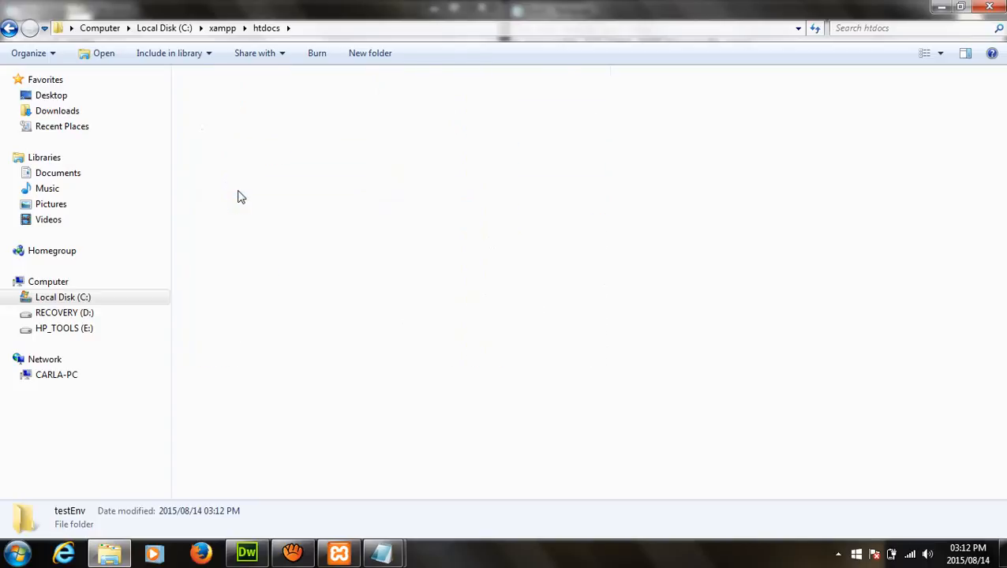
left_click(393, 31)
key("ctrl+c")
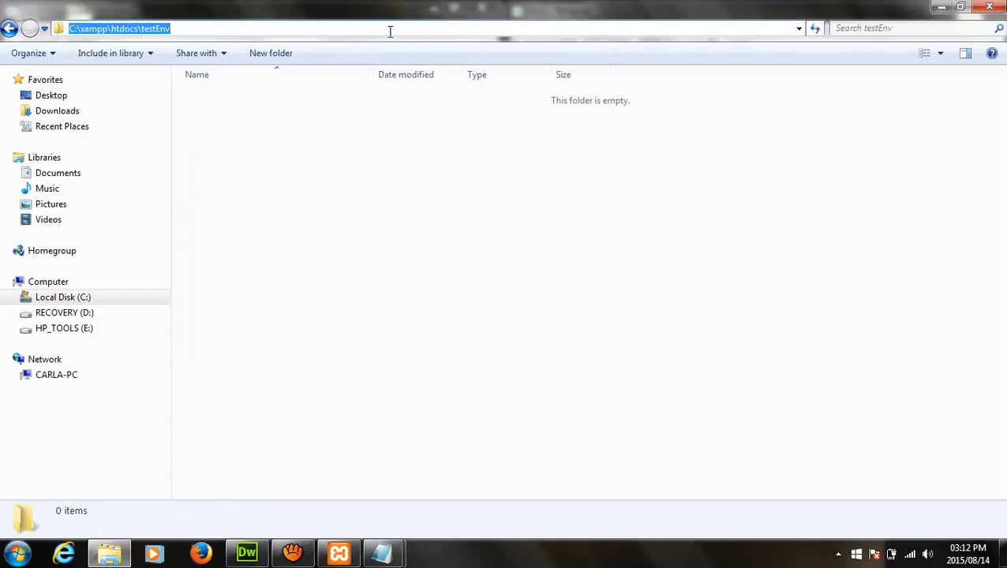
left_click(382, 552)
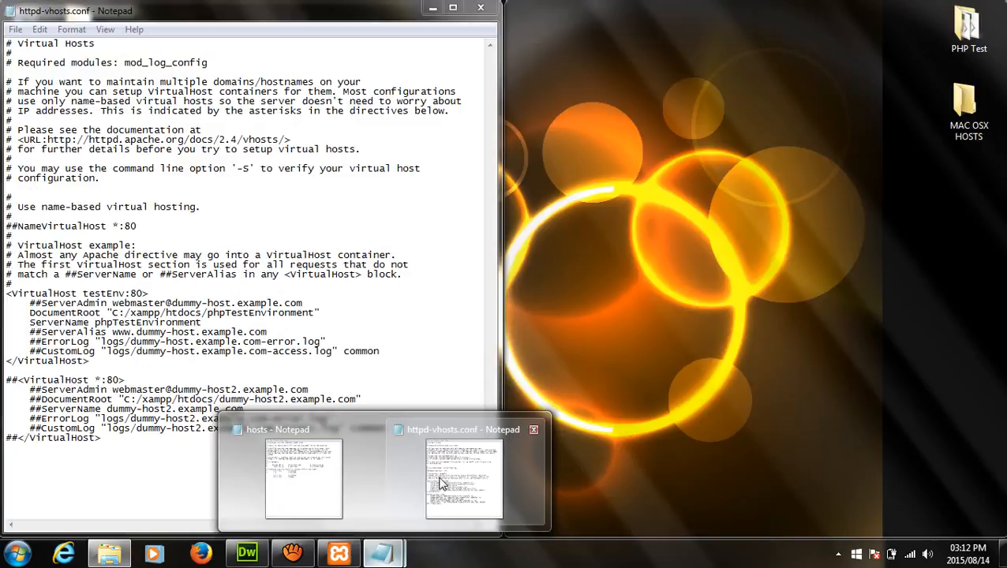
left_click(467, 482)
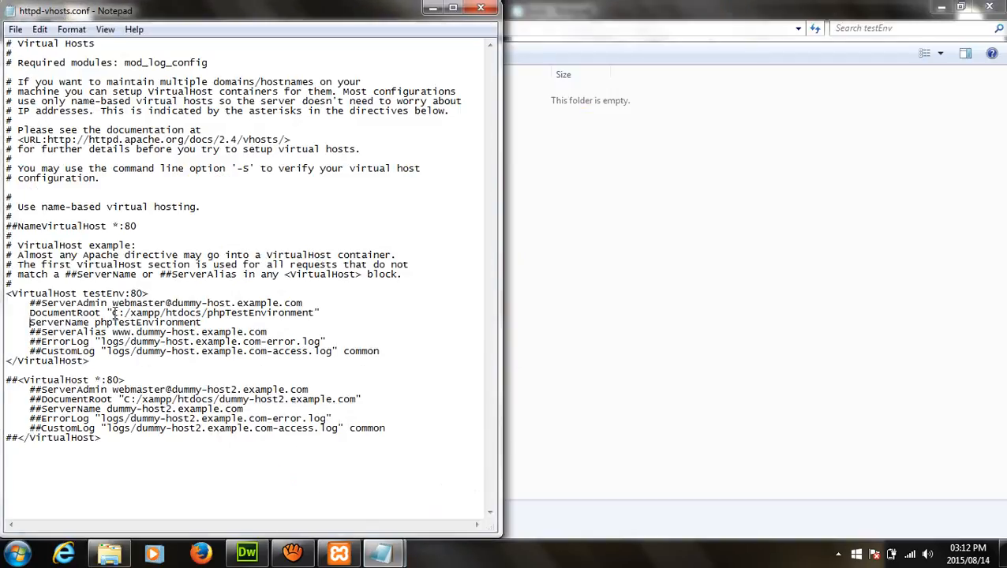
left_click_drag(114, 313, 314, 312)
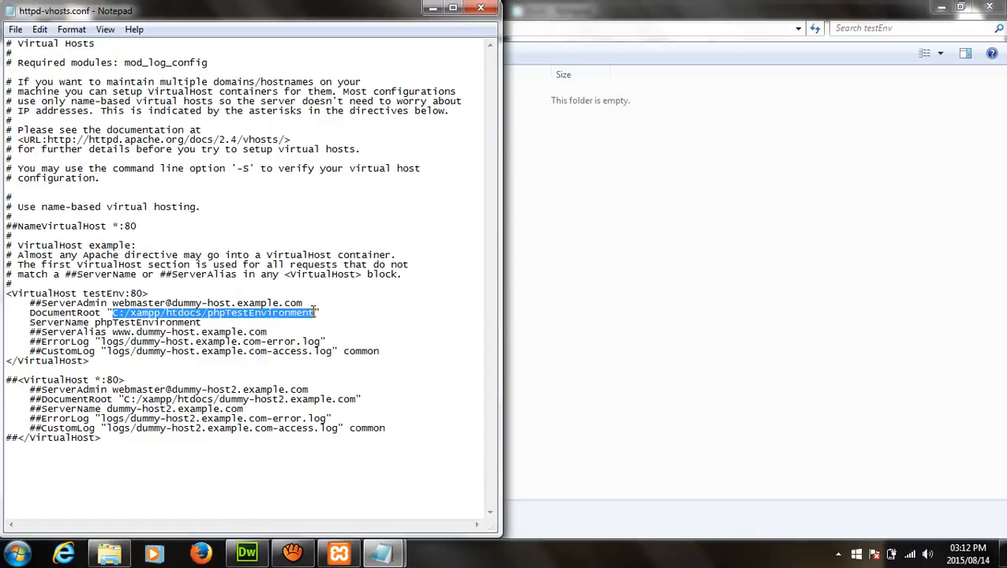
key("ctrl+v")
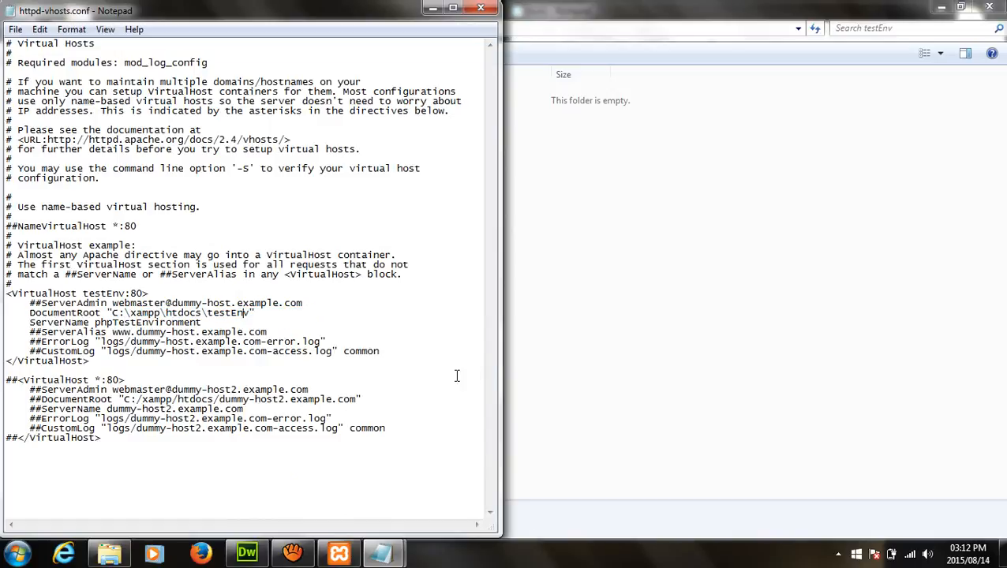
Change the DocumentRoot path to forward slashes and set ServerName to testEnv to match the hosts entry
key("shift+Right")
key("shift+Right")
key("shift+Right")
key("shift+Right")
key("shift+Right")
key("shift+Right")
key("shift+Right")
key("shift+Right")
key("shift+Right")
key("shift+Right")
key("shift+Right")
key("shift+Right")
key("shift+Right")
key("shift+Right")
key("shift+Right")
key("shift+Right")
key("shift+Right")
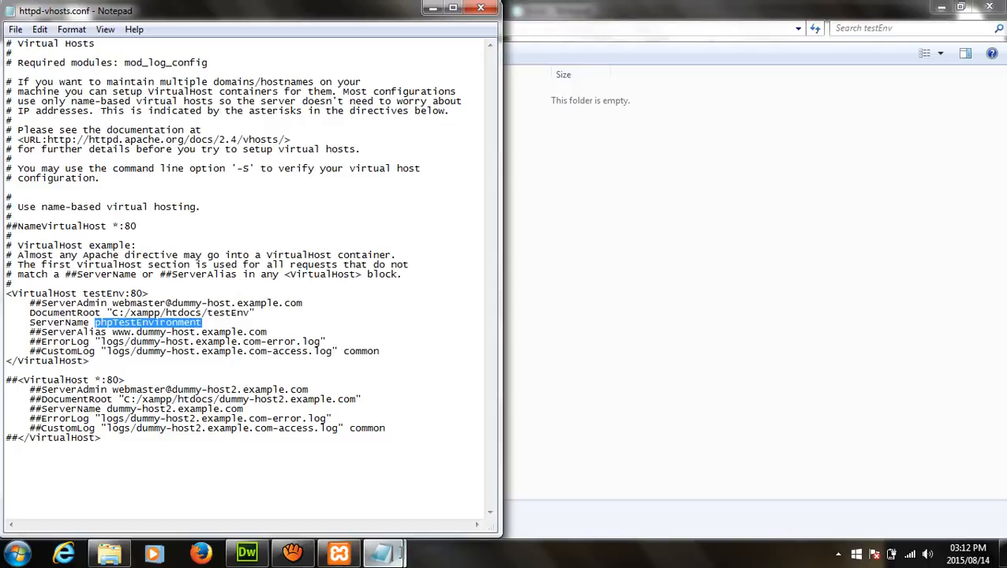
mouse_move(382, 555)
left_click(310, 491)
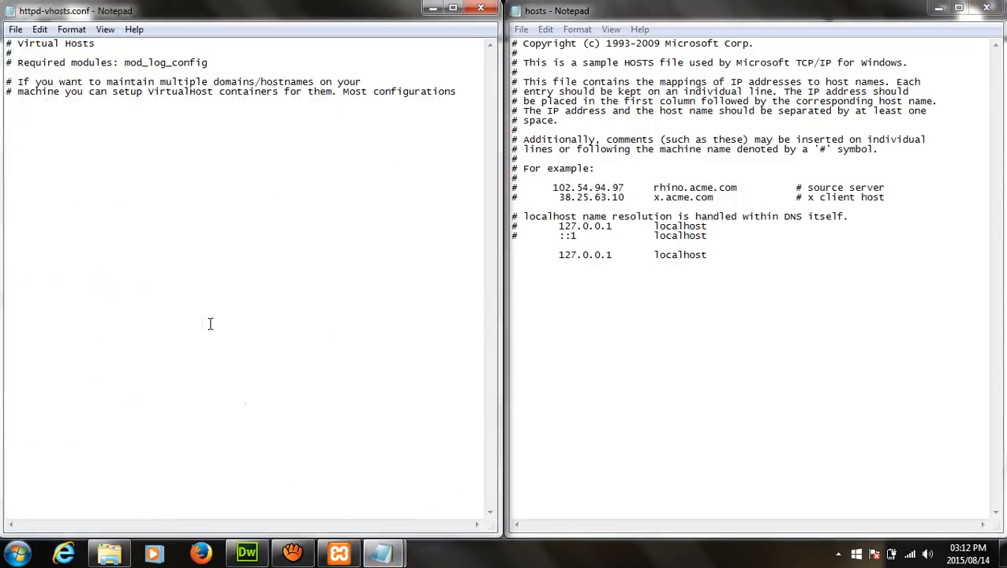
left_click_drag(209, 321, 99, 329)
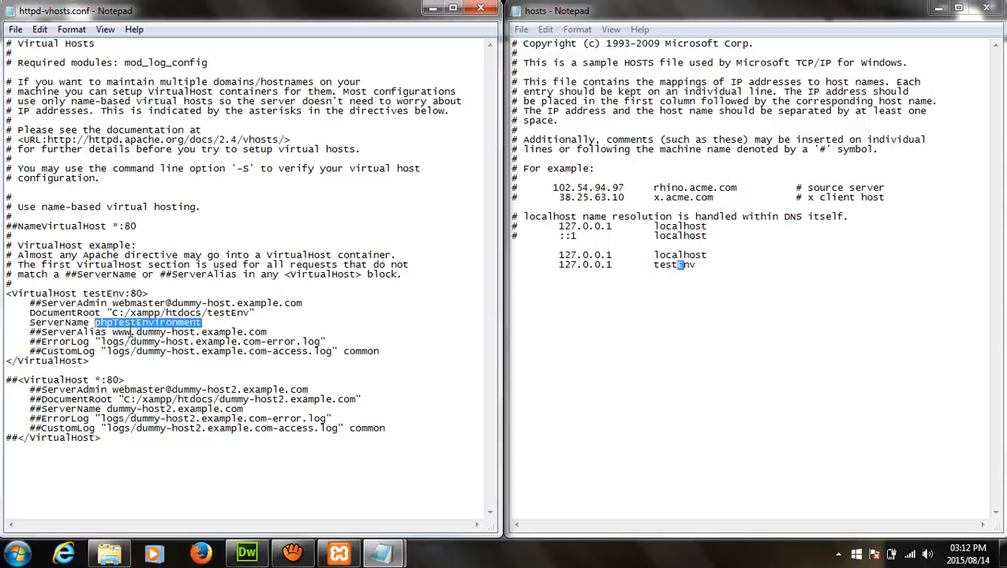
type("testEnv")
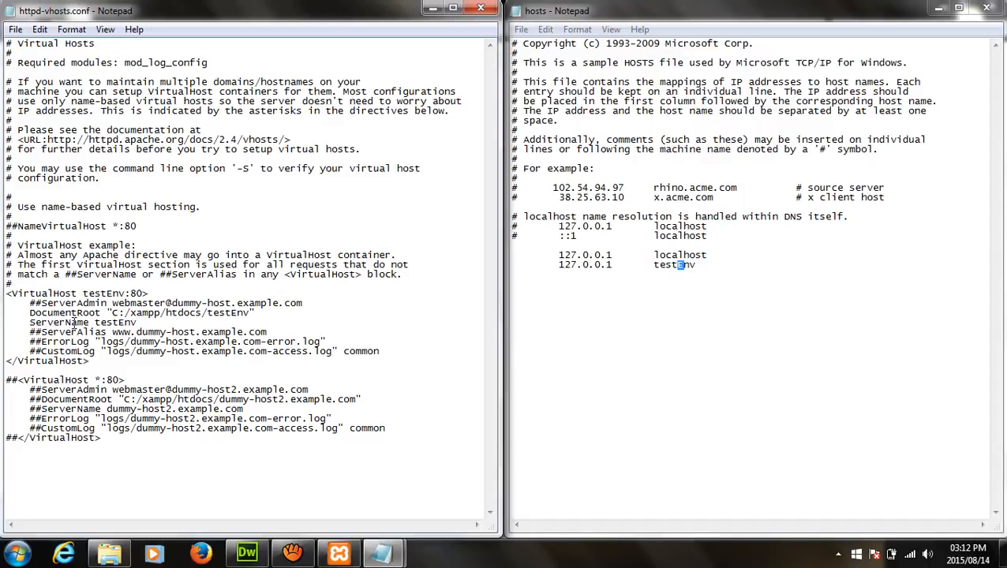
Save and close both httpd-vhosts.conf and the hosts file
left_click(15, 29)
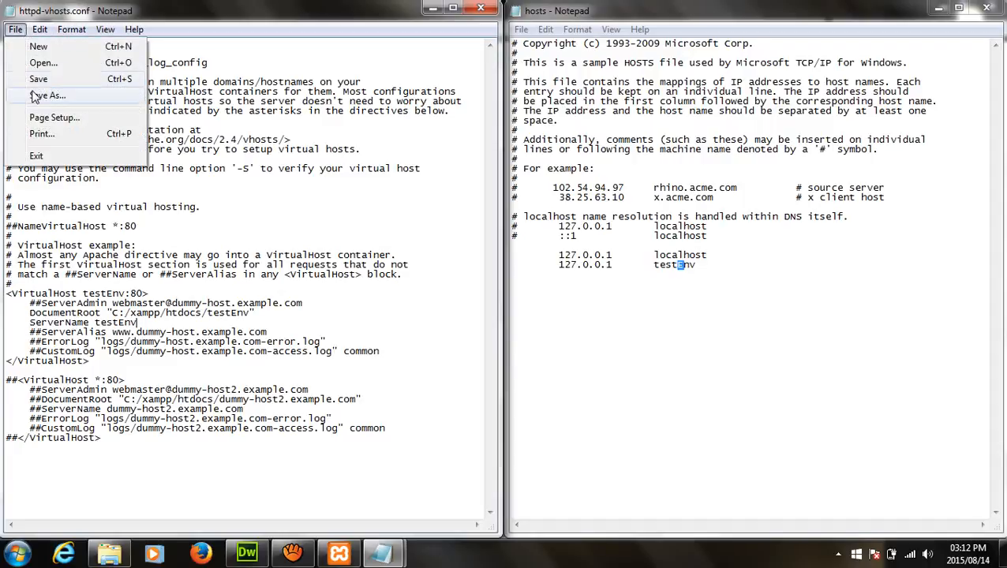
left_click(114, 79)
left_click(481, 8)
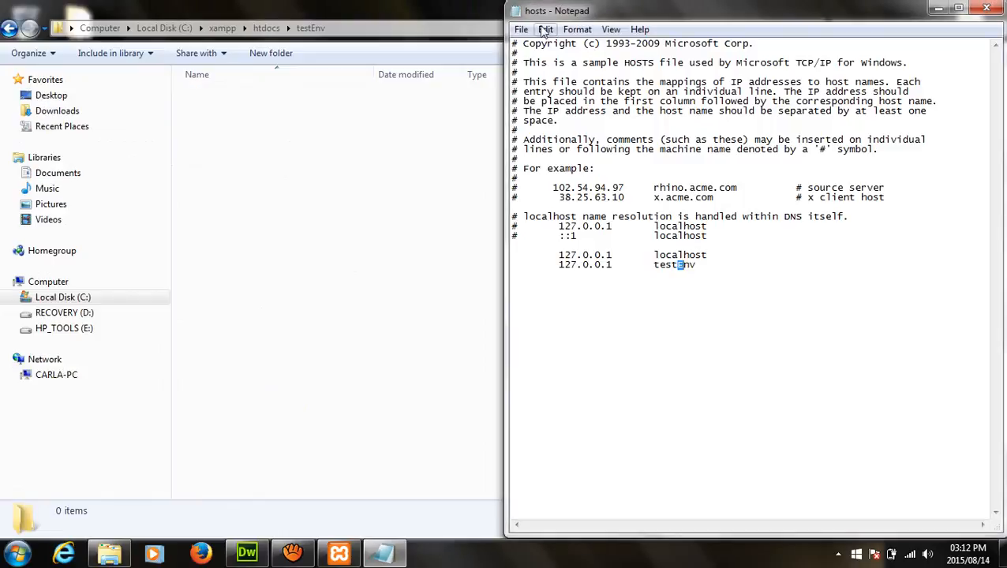
left_click(522, 30)
left_click(523, 81)
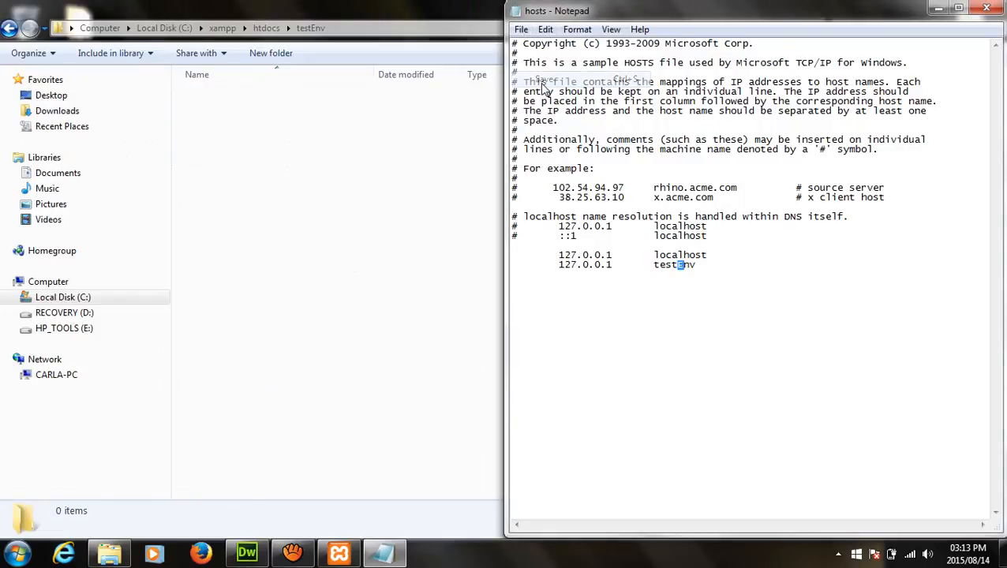
left_click(985, 9)
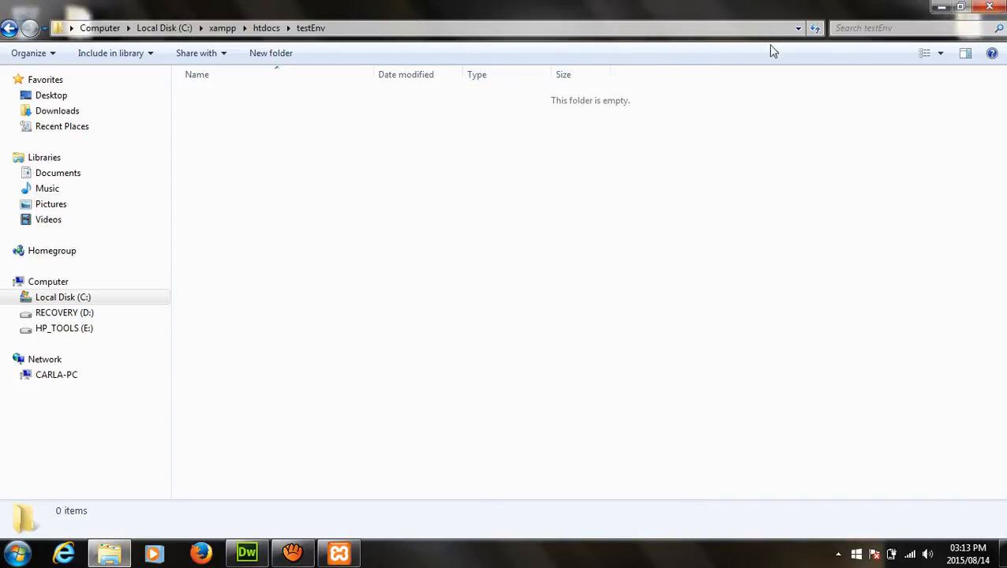
Switch to Dreamweaver, create a new PHP document and convert it to the HTML5 doctype
left_click(246, 555)
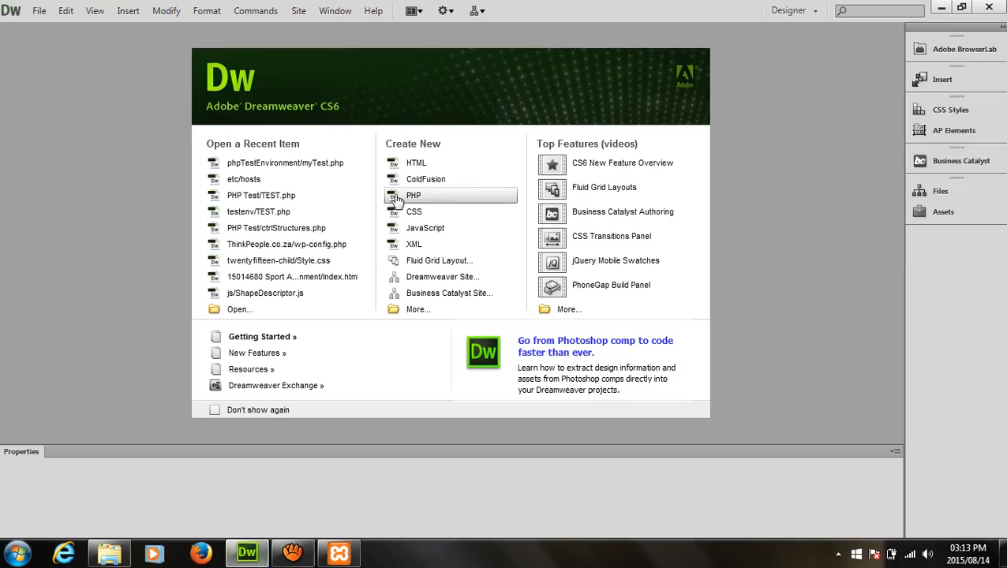
left_click(395, 199)
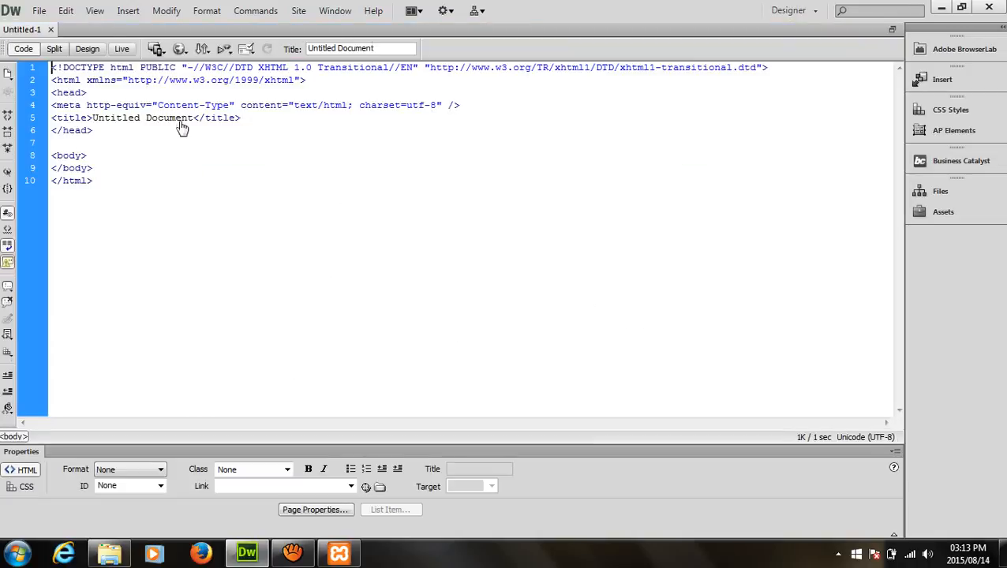
left_click(50, 8)
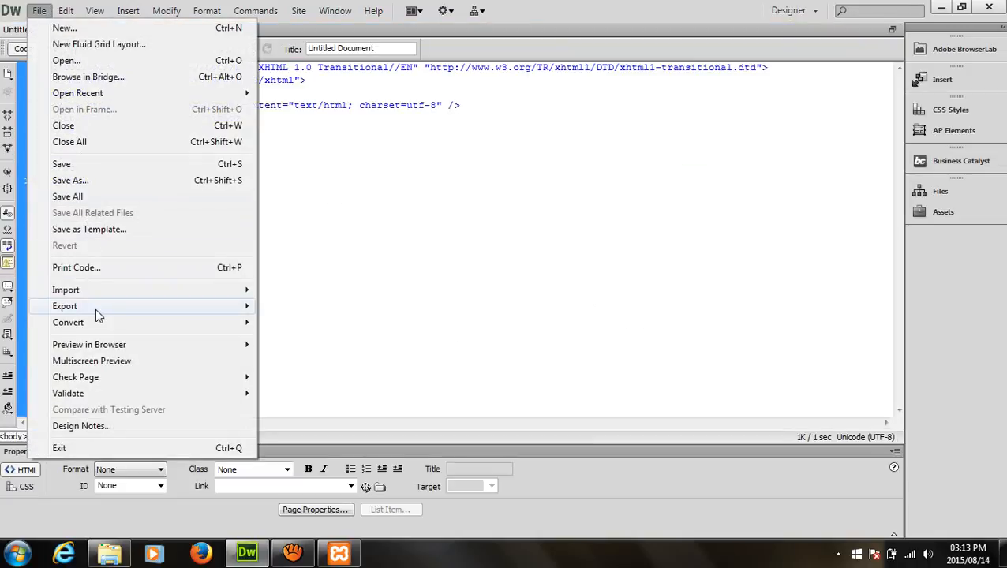
mouse_move(99, 328)
left_click(304, 355)
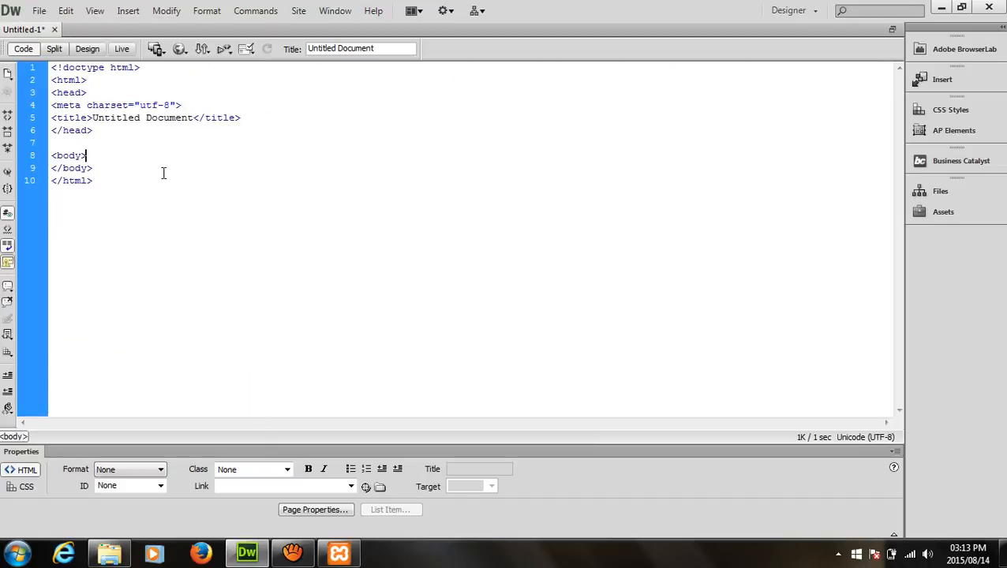
Insert three blank lines between the opening and closing body tags
key("Return")
key("Return")
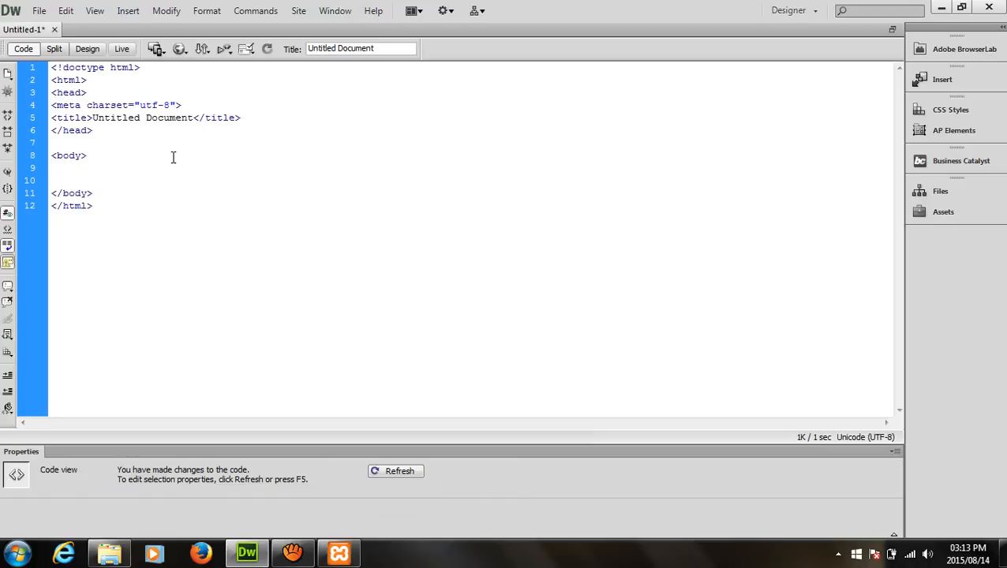
key("Return")
key("Up")
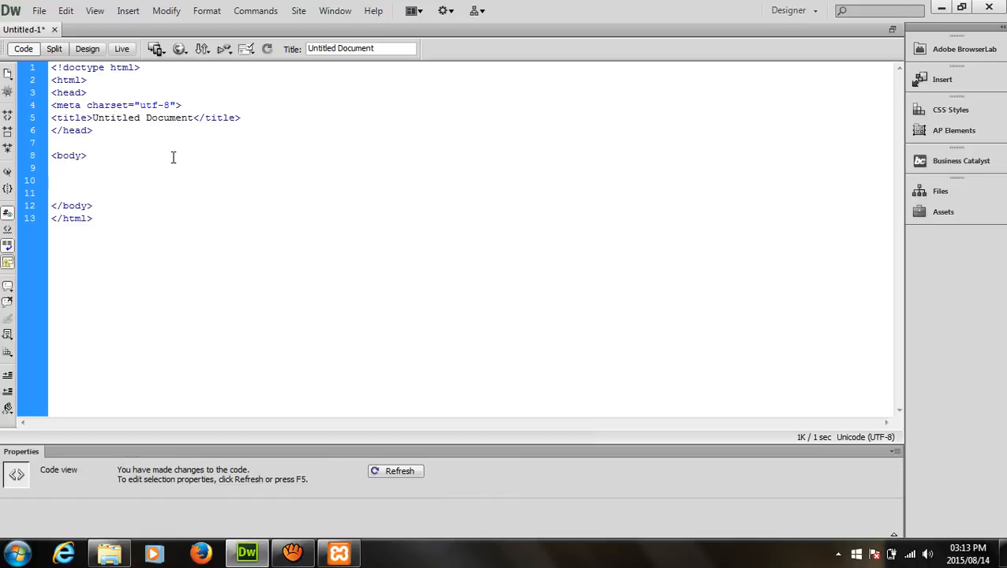
key("BackSpace")
key("BackSpace")
type("<")
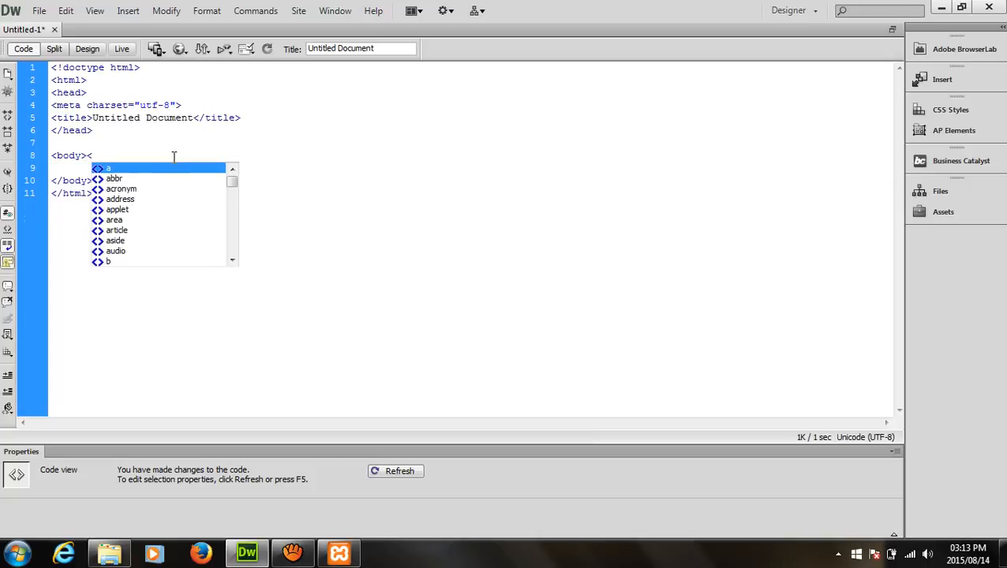
key("BackSpace")
key("Return")
key("Return")
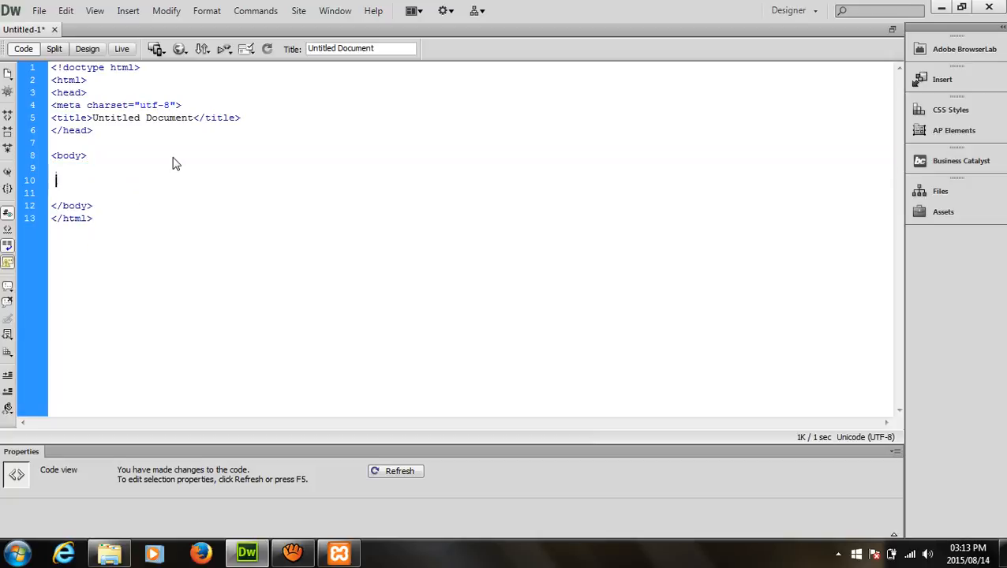
Add a PHP block inside the body with the opening tag <?php and the closing tag ?>
type("<?php")
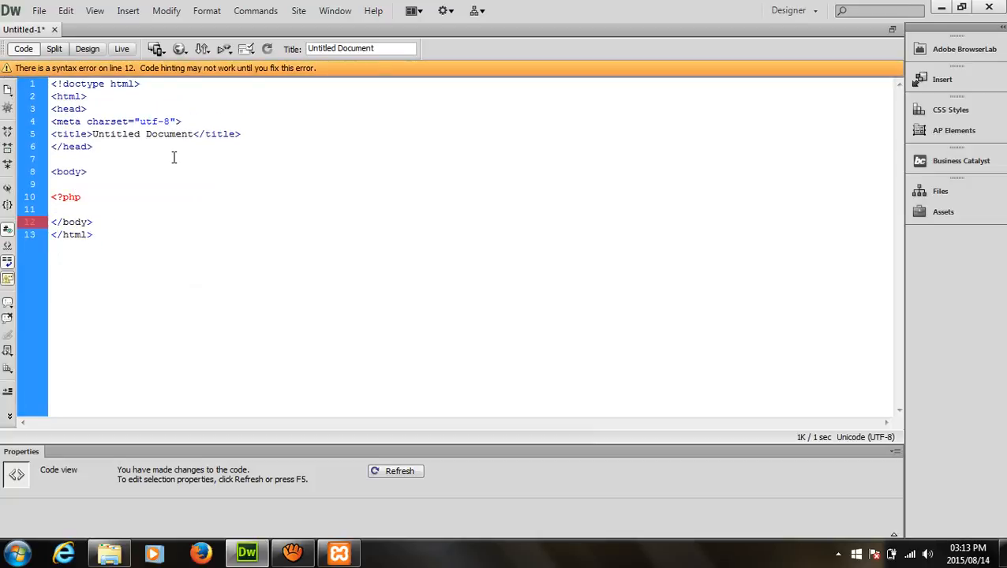
key("Return")
key("Return")
type("?")
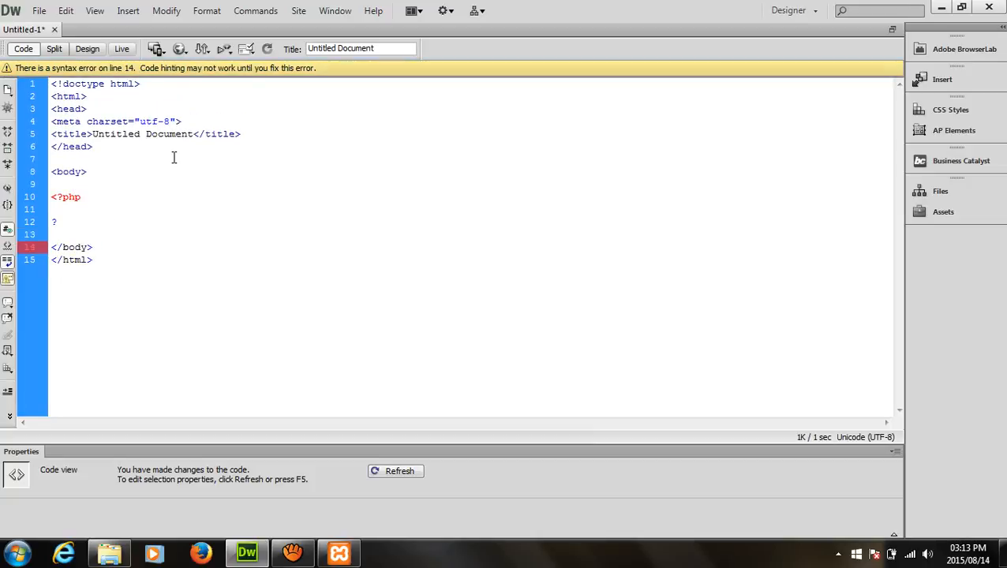
type(">")
Add the statement echo "I WON THE MONEY!"; inside the PHP block, with a blank line above and below it
key("Up")
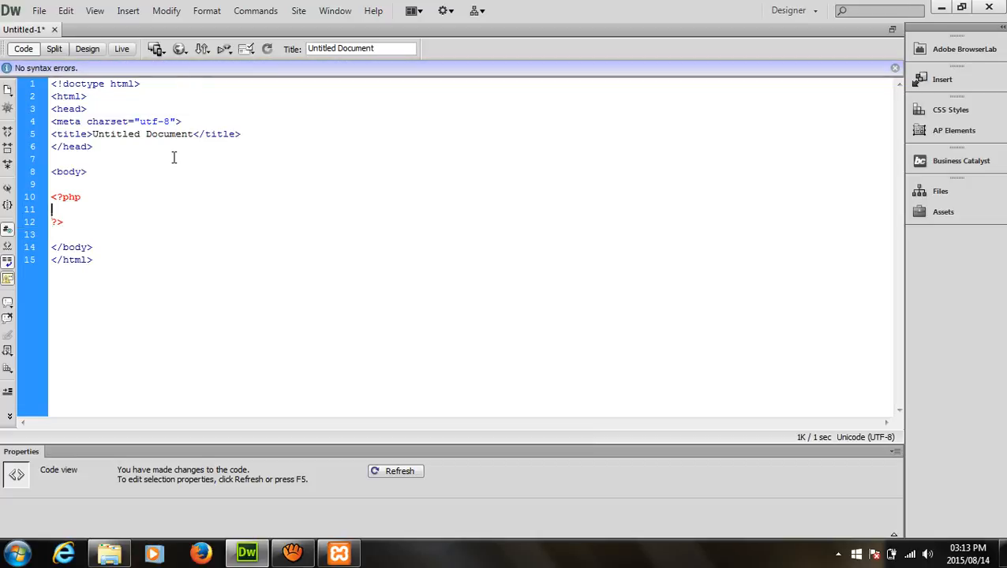
key("Return")
key("Return")
key("Up")
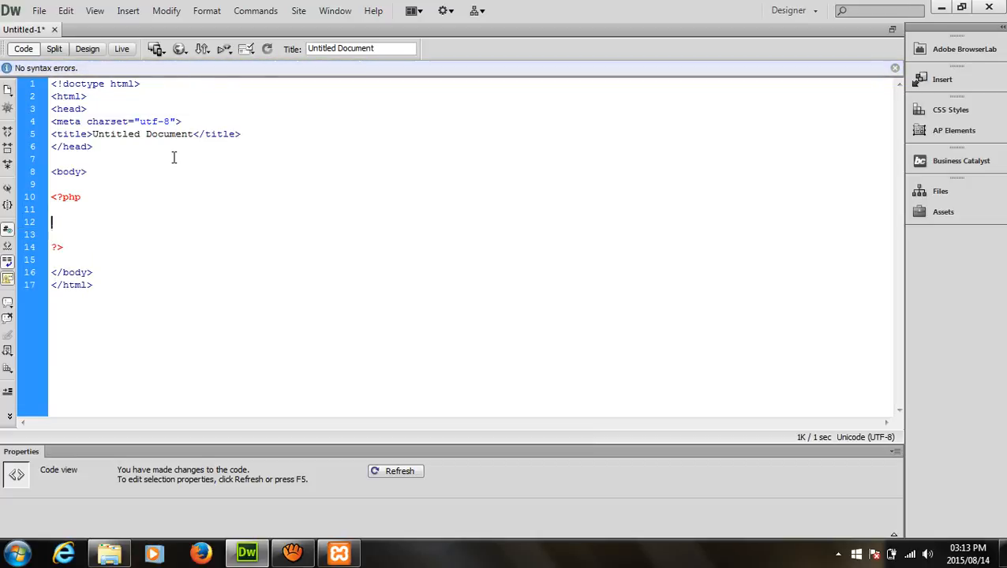
type("echo")
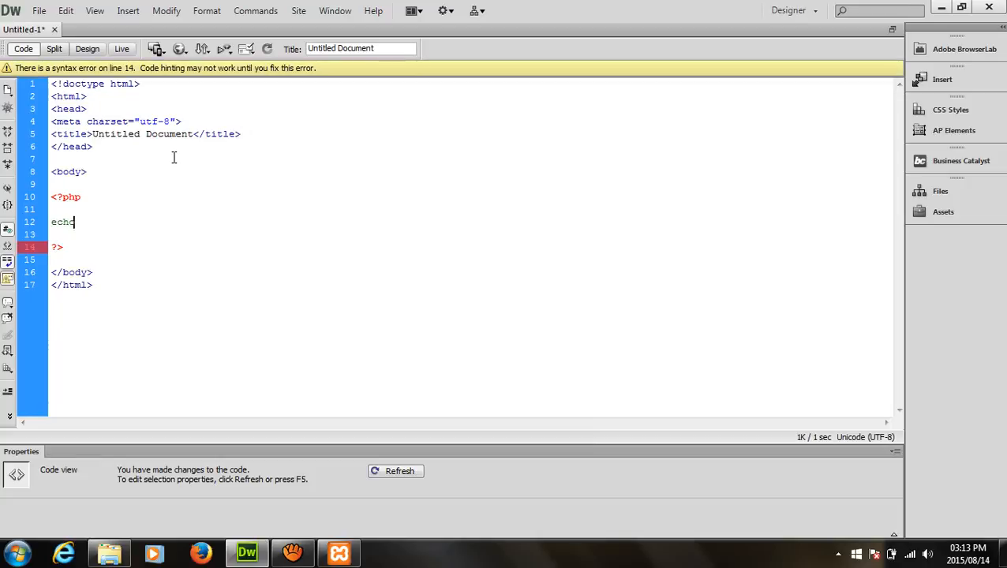
type(" \"")
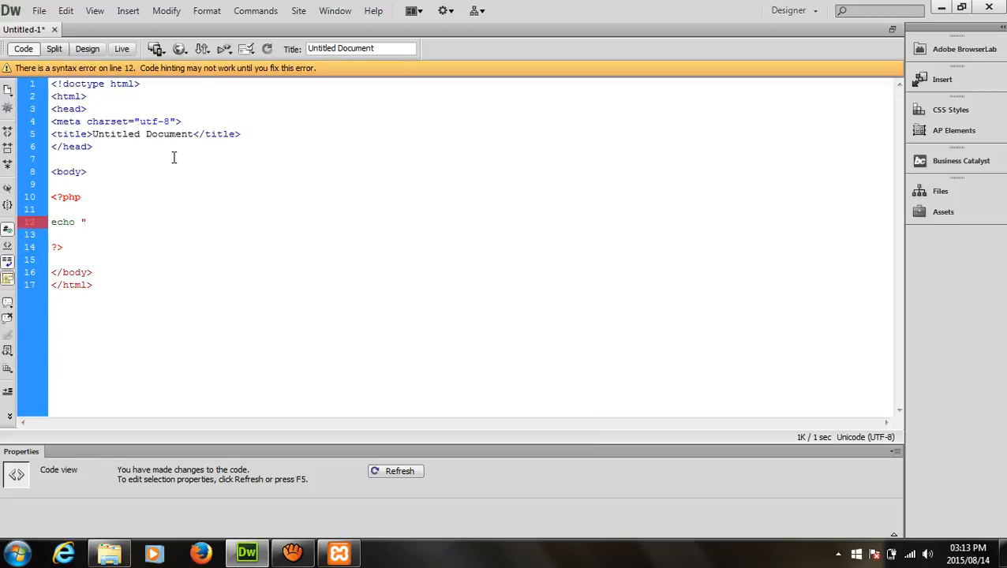
type("I WON ")
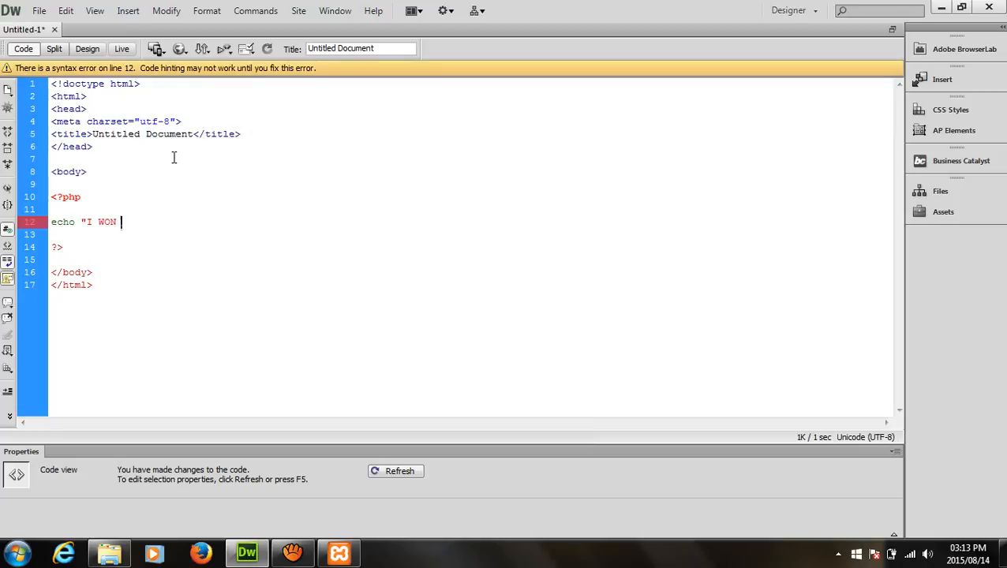
type("THE MONEY!\";")
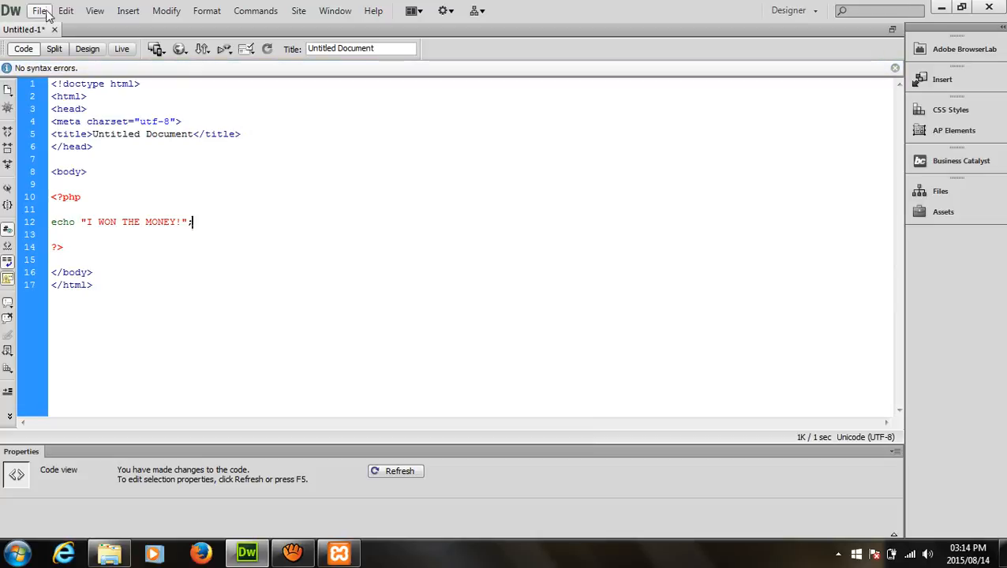
Wrap the words I WON in the echo string in <h1> and </h1> tags
left_click(86, 222)
type("<")
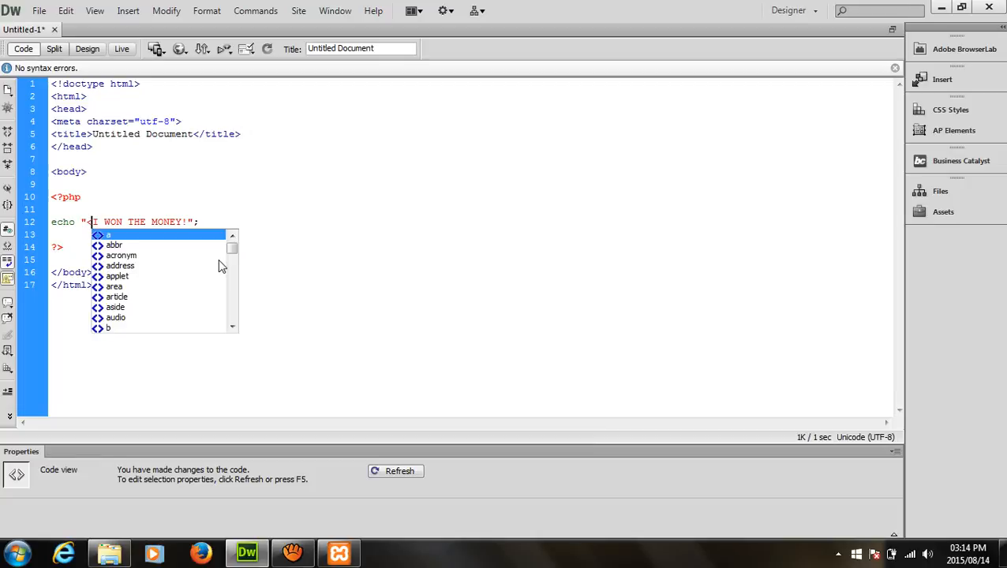
type("h1>")
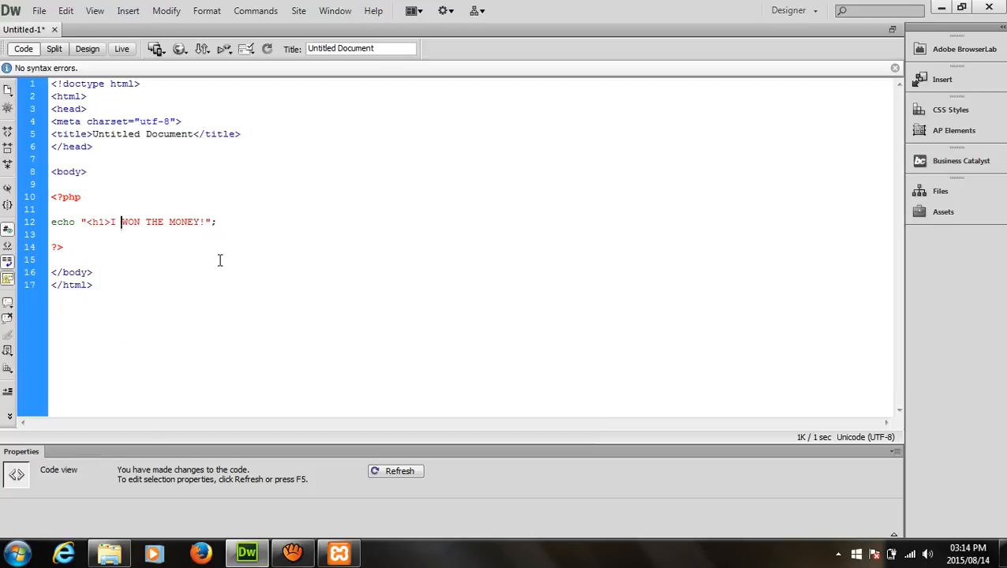
key("Right")
key("Right")
key("Right")
type("<")
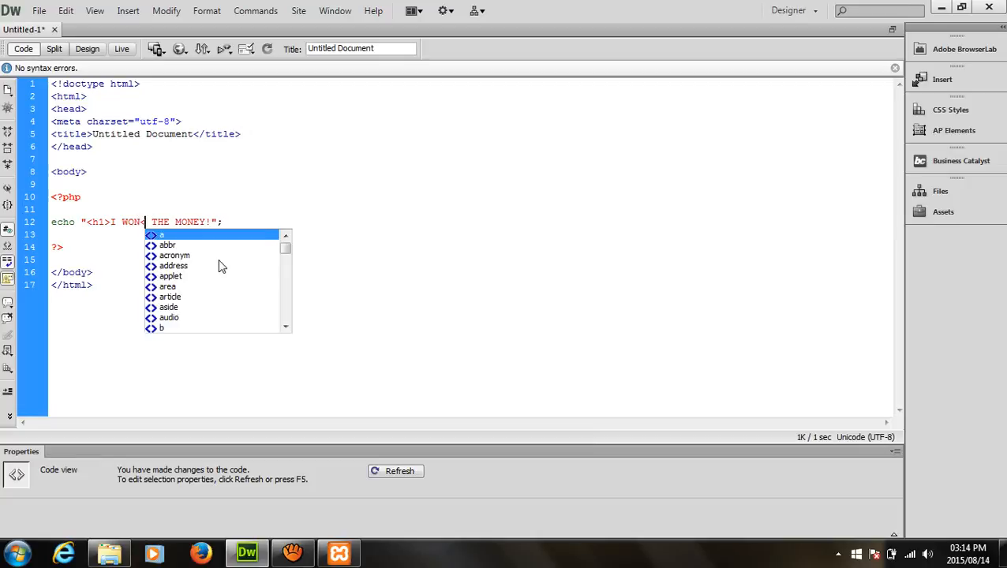
type("/")
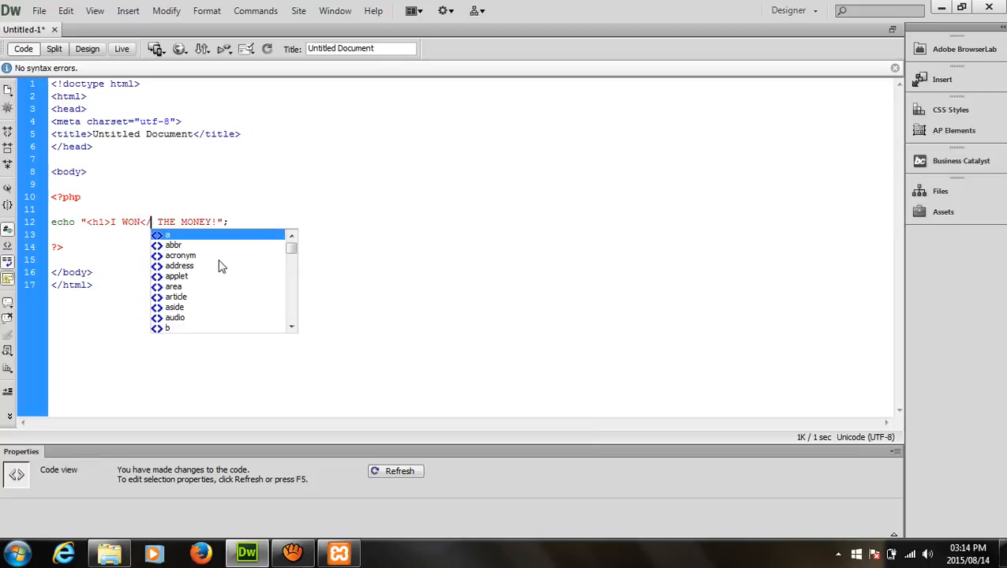
type("h1> ")
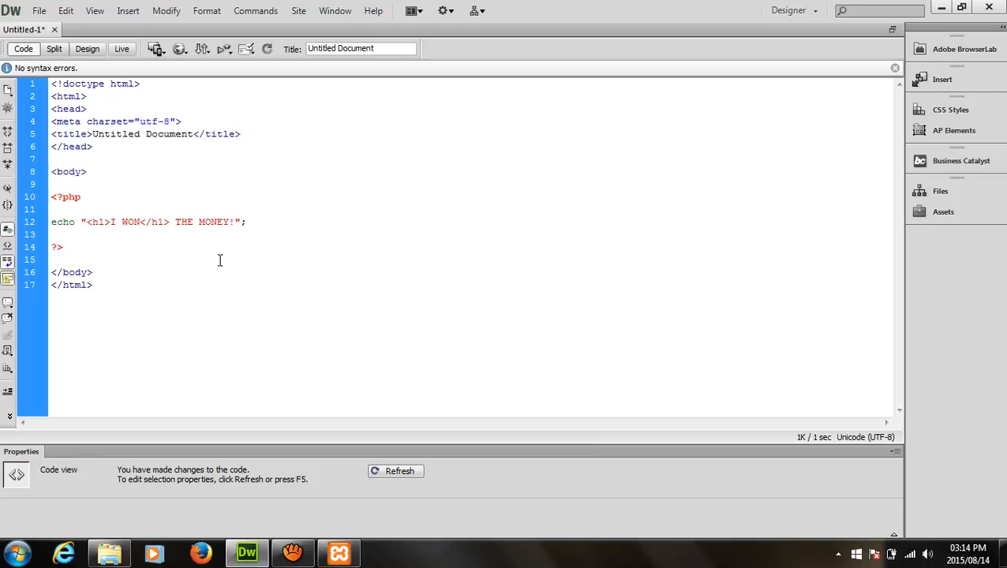
Wrap THE MONEY! in the echo string in <h2> and </h2> tags
type("<")
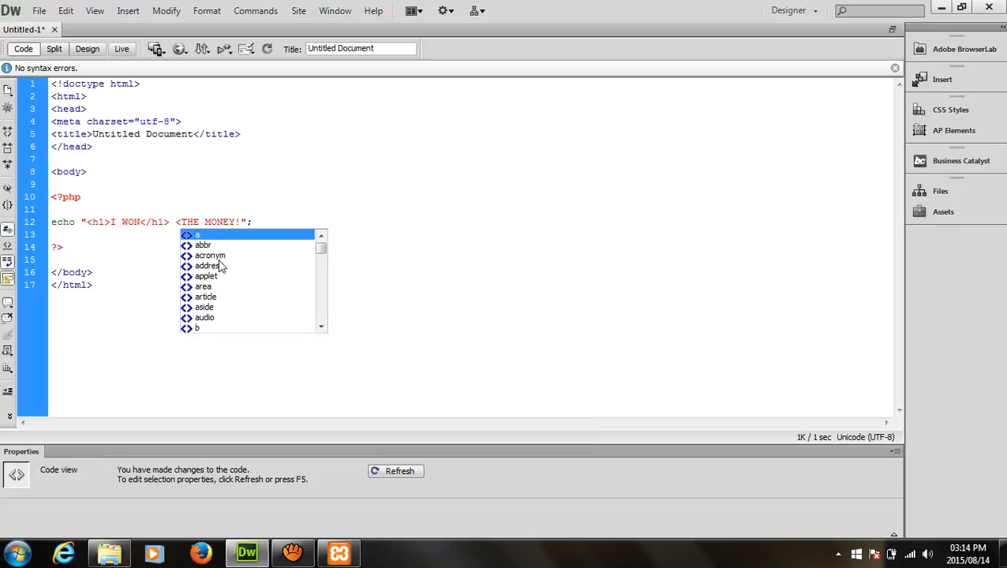
type("h2>")
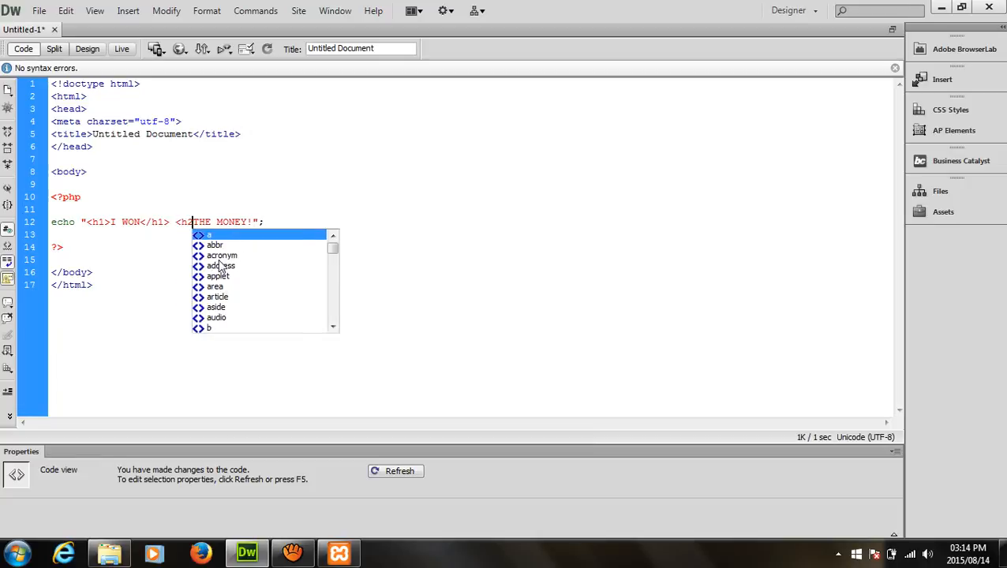
key("Right")
key("Right")
key("Right")
key("Right")
key("Right")
key("Right")
key("Right")
key("Right")
key("Right")
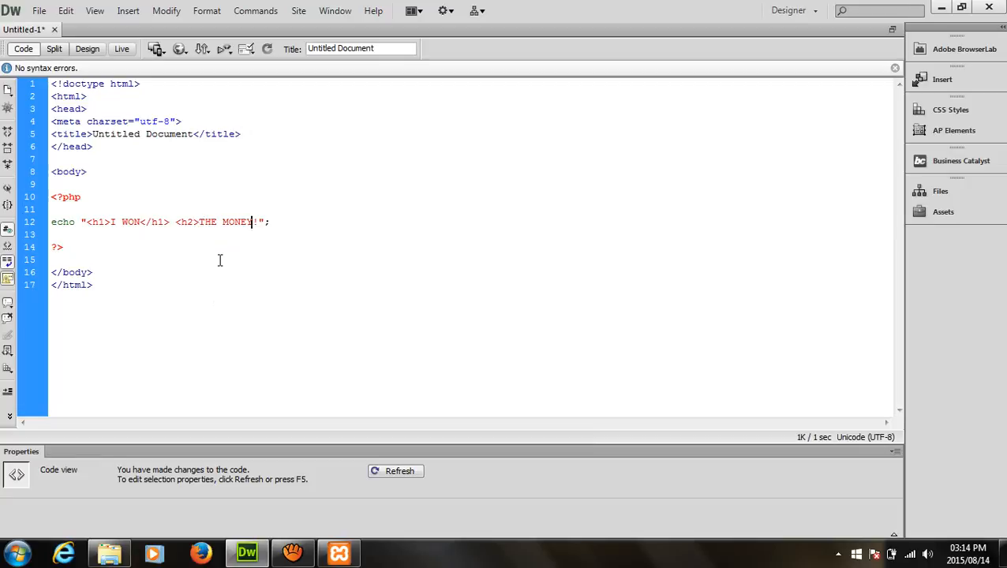
type("</2>h2>")
Save the document as theTest.php in the testEnv folder inside htdocs
left_click(39, 10)
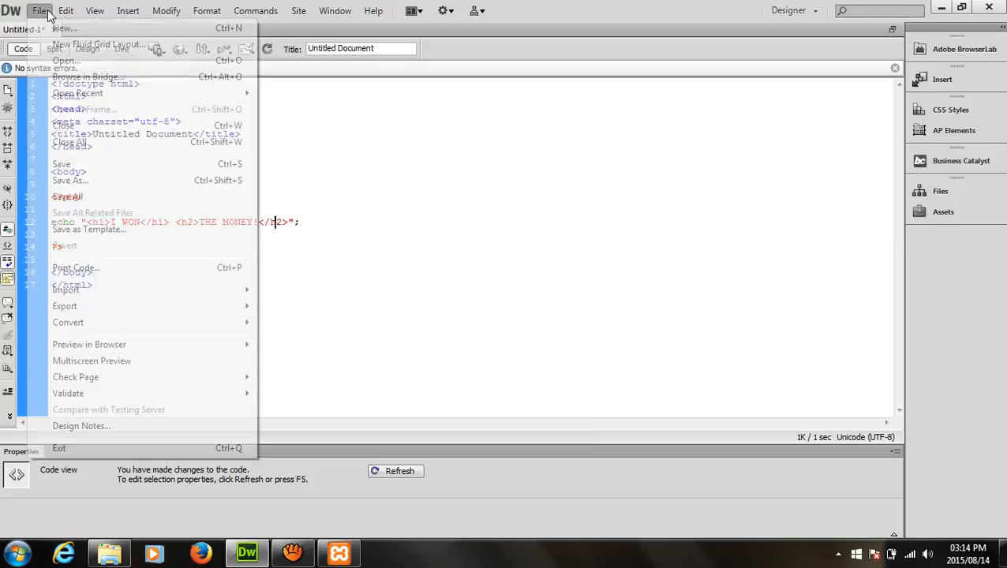
left_click(95, 179)
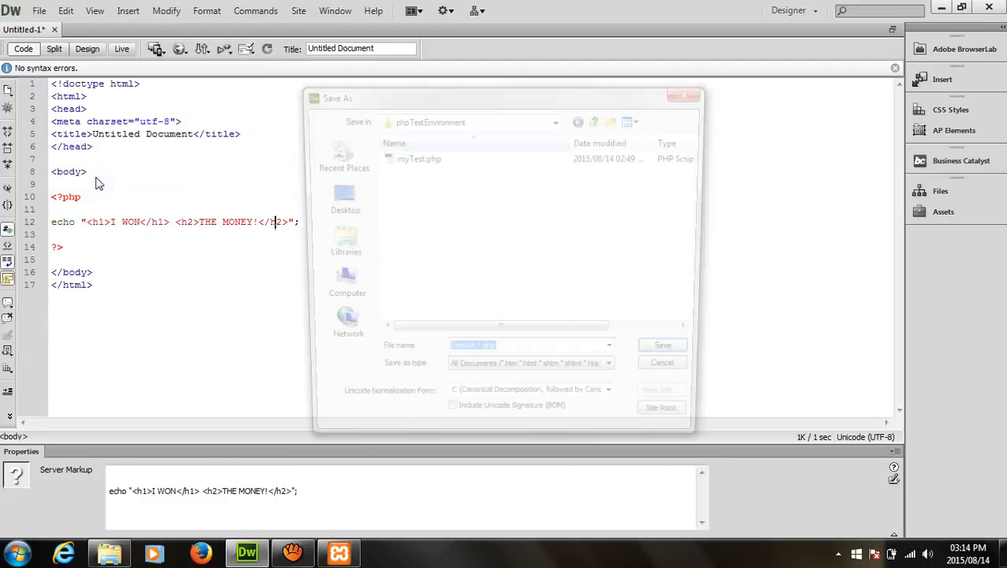
left_click(599, 118)
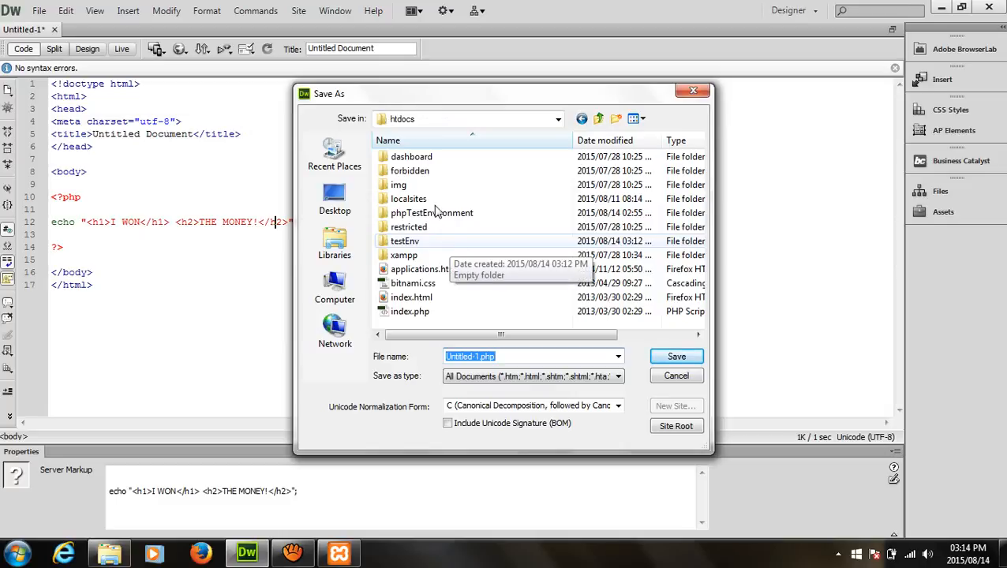
double_click(396, 243)
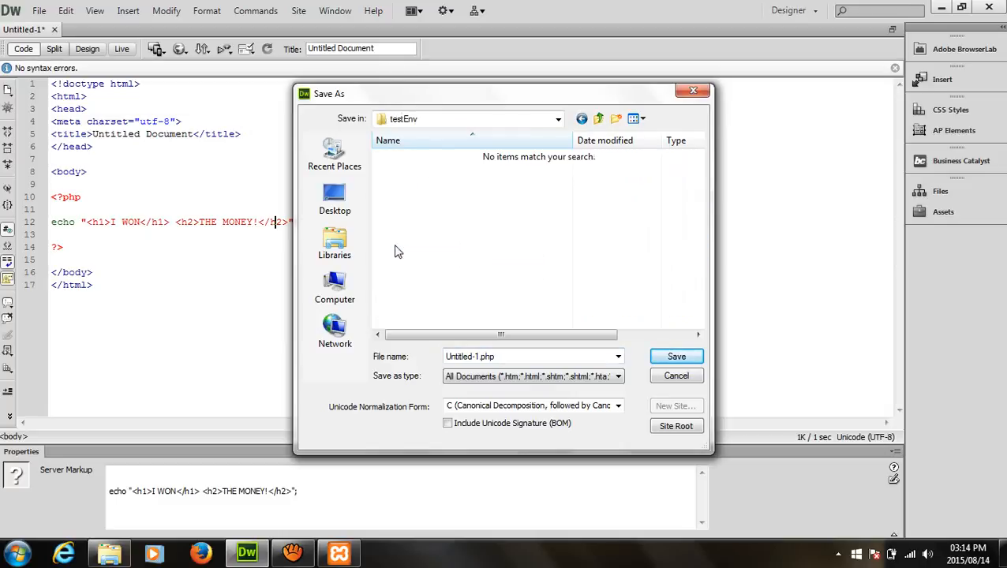
left_click(479, 359)
left_click_drag(495, 358, 445, 360)
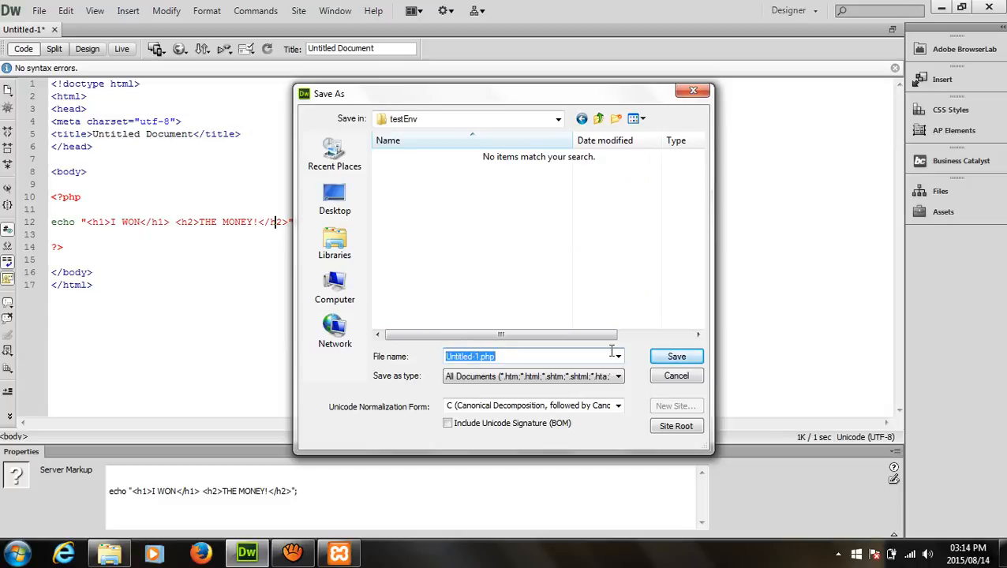
key("Right")
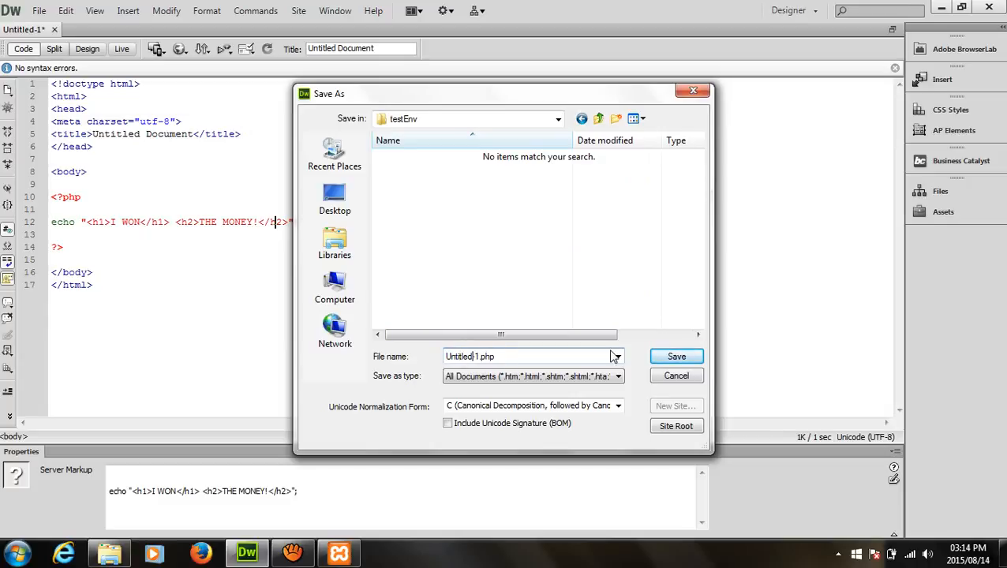
key("shift+Left")
key("shift+Left")
key("shift+Left")
key("shift+Left")
key("shift+Left")
key("shift+Left")
key("shift+Left")
key("shift+Left")
key("shift+Left")
type("theTest")
left_click(673, 357)
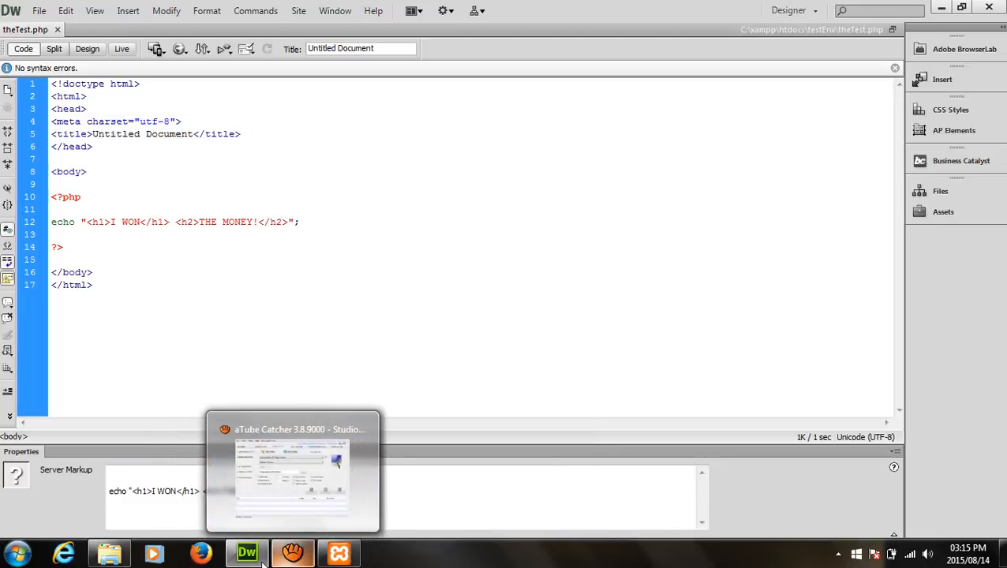
Switch to the XAMPP Control Panel and restart the Apache module
mouse_move(353, 558)
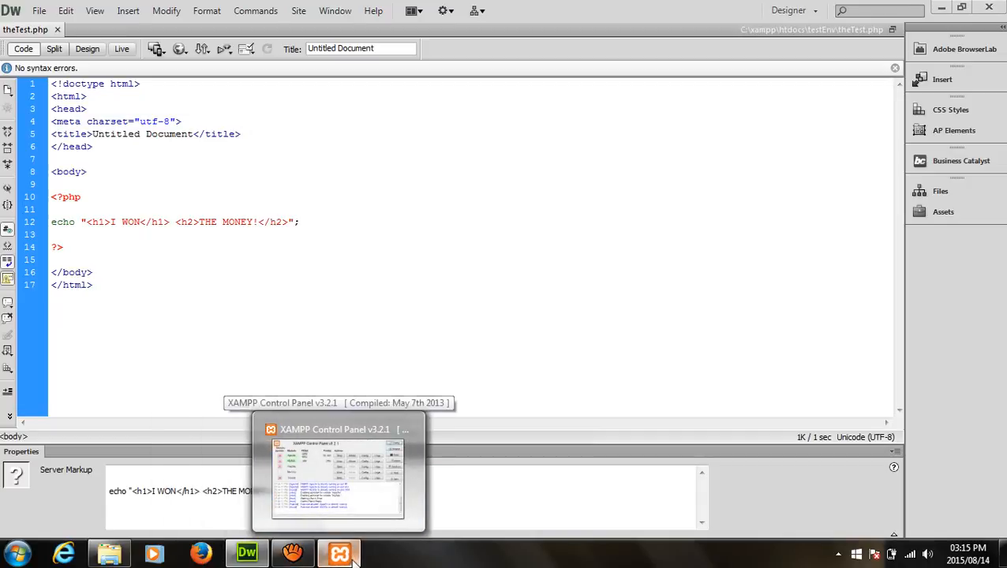
left_click(320, 469)
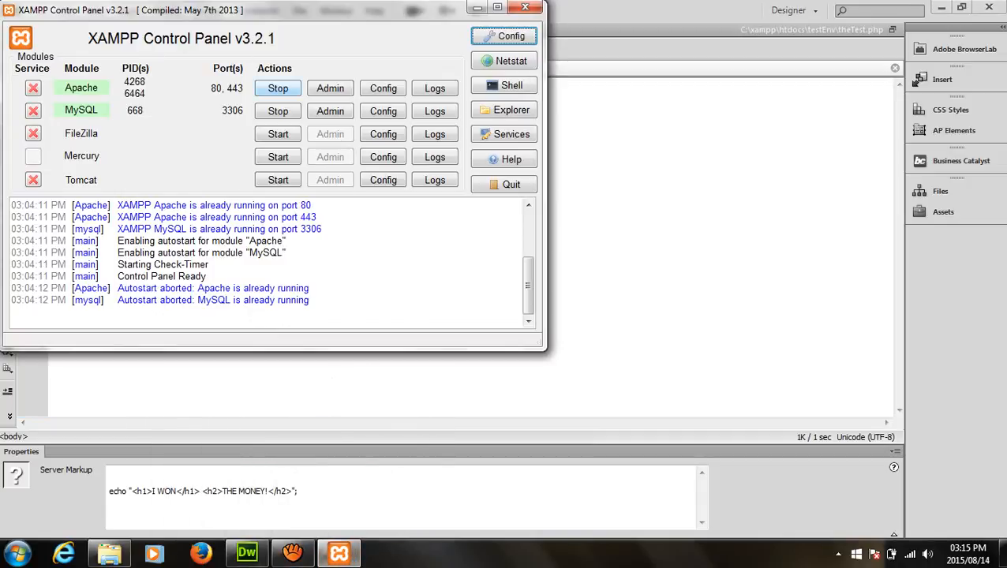
left_click(278, 88)
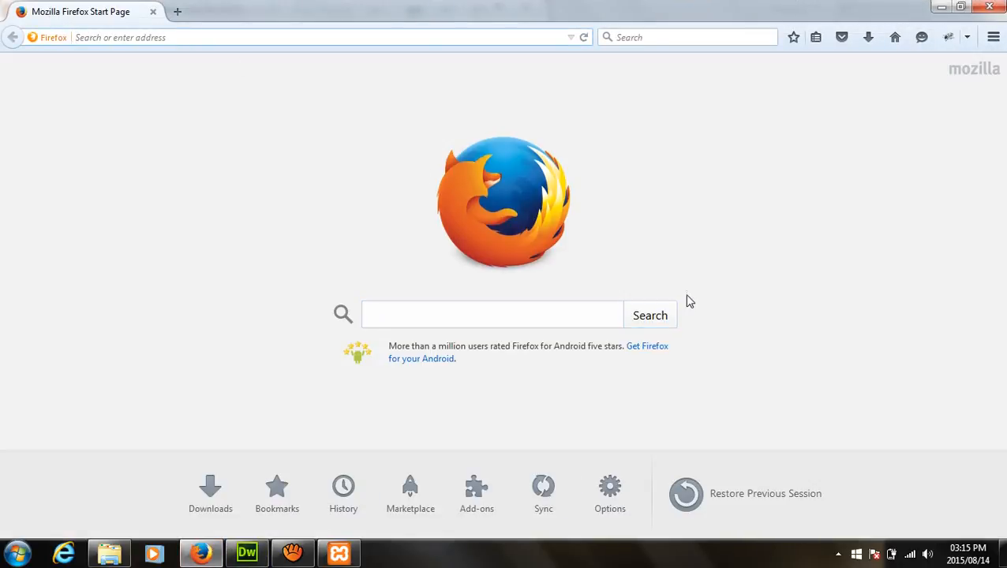
Switch to Firefox and load testEnv/theTest.php to check the page's output
type("testEnv")
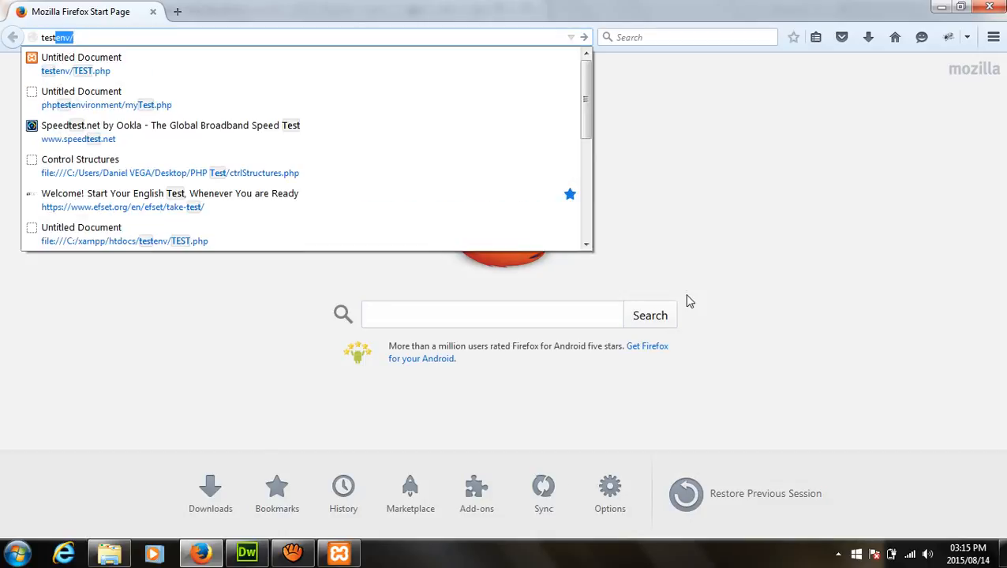
type("/")
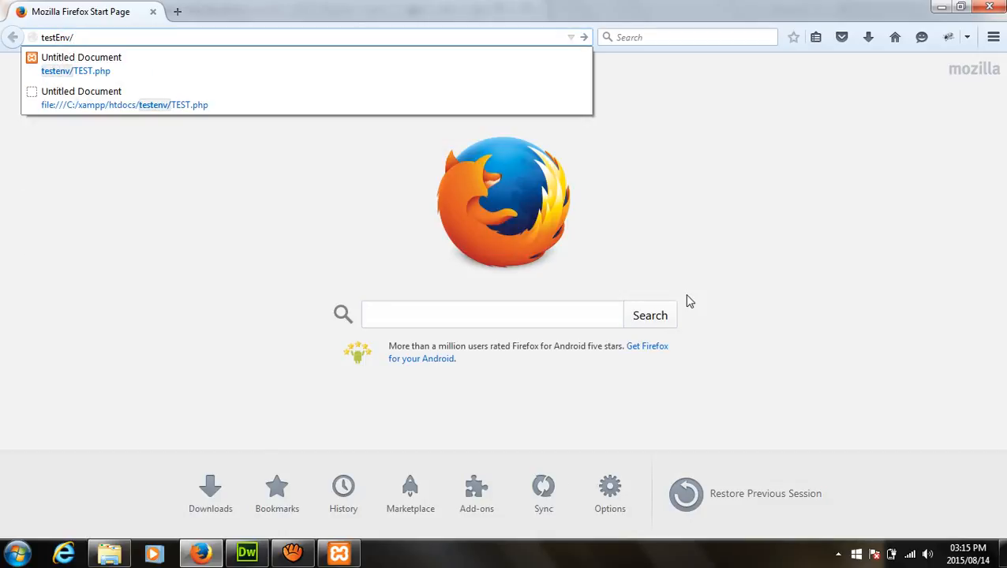
type("theTest.")
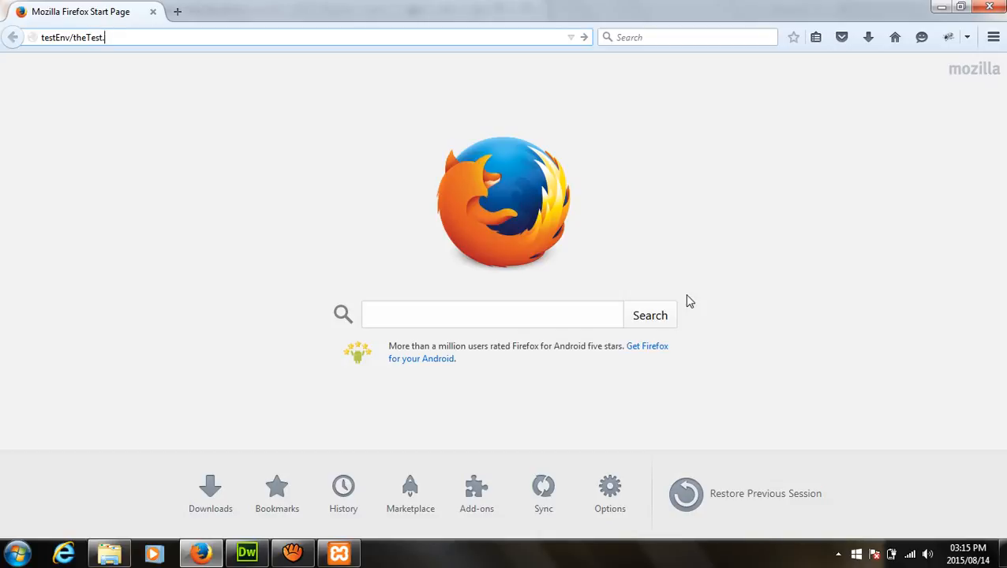
type("php")
key("Return")
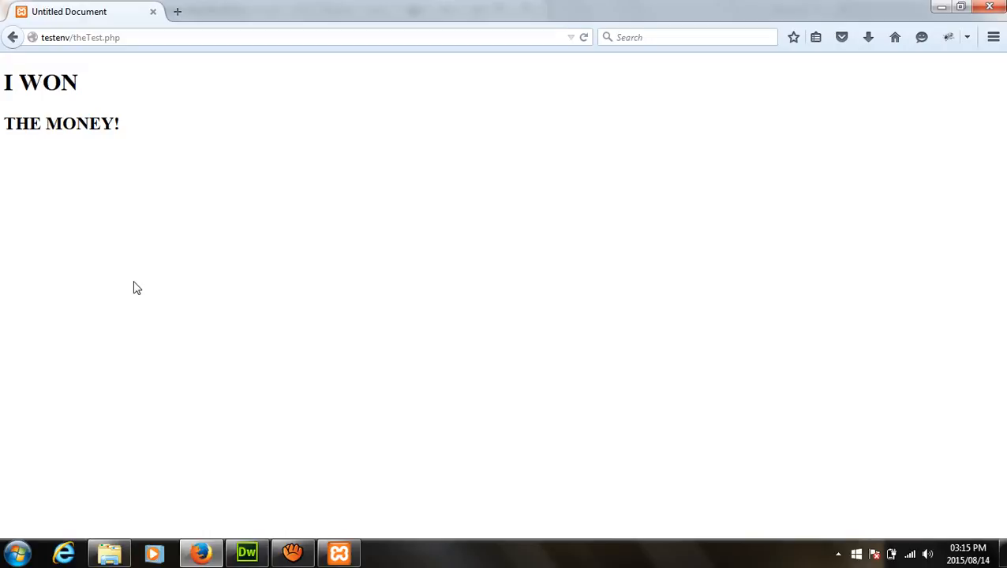
Switch back to Dreamweaver and start a new site named Testing Center
left_click(247, 554)
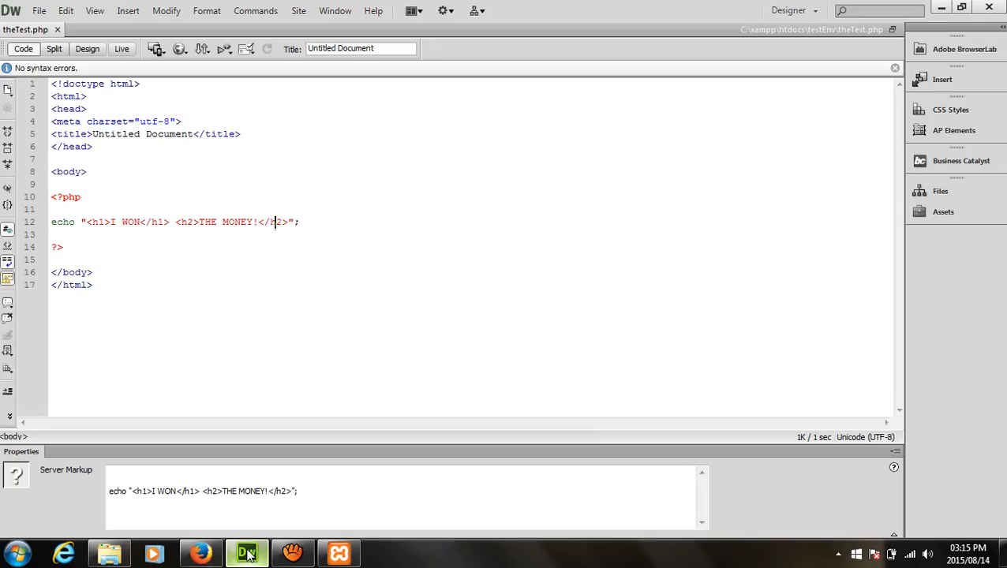
left_click(315, 302)
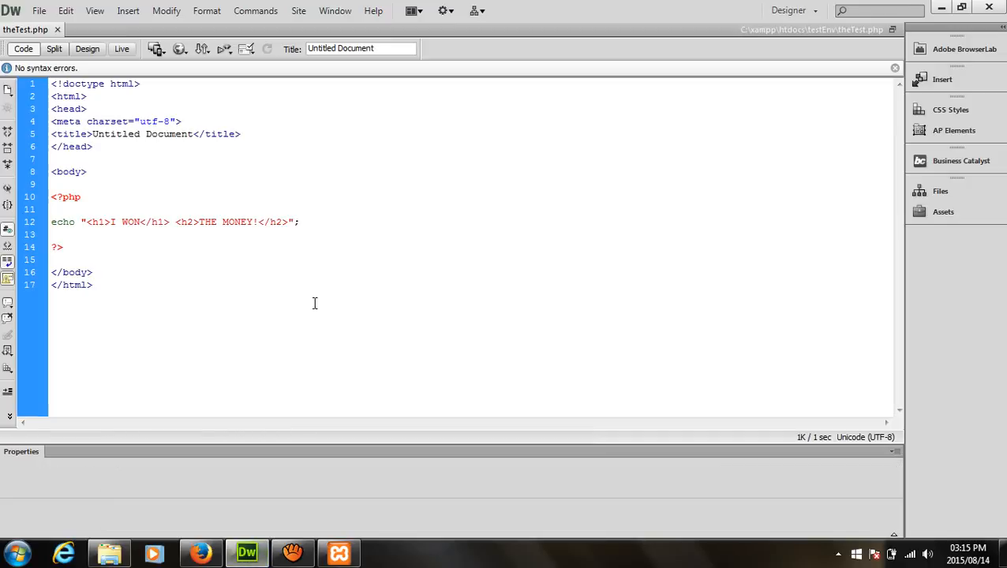
left_click(312, 210)
left_click(299, 12)
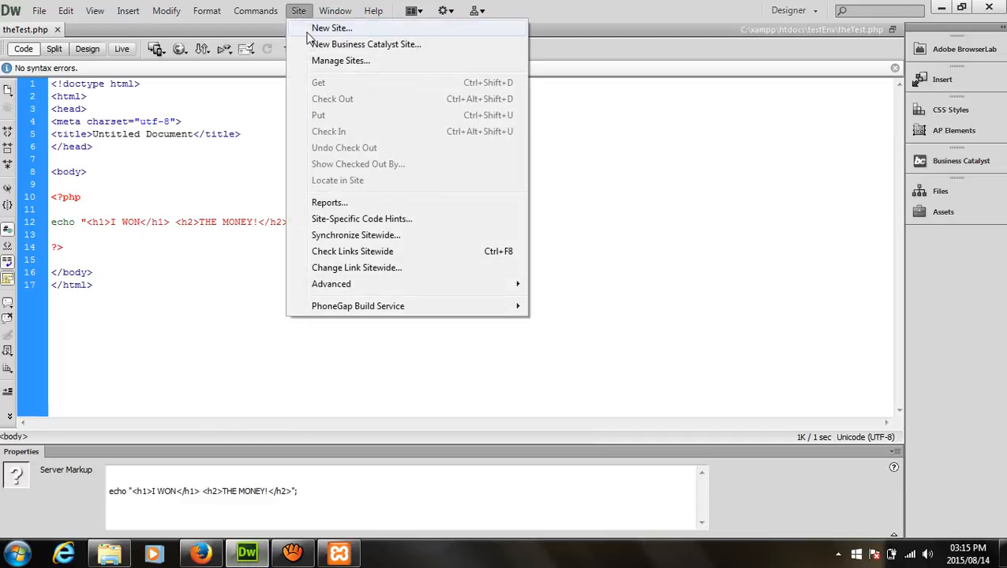
left_click(308, 33)
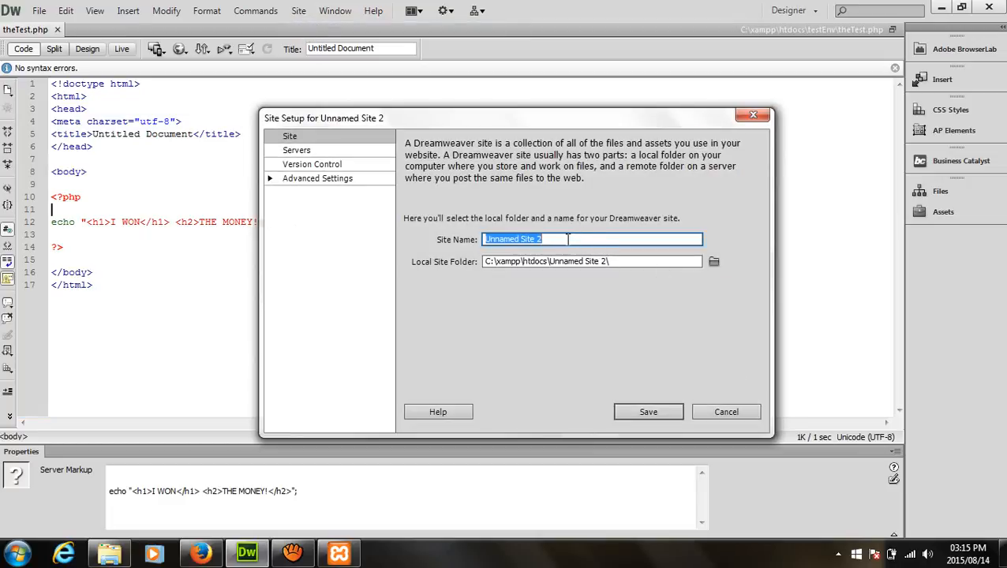
type("Te")
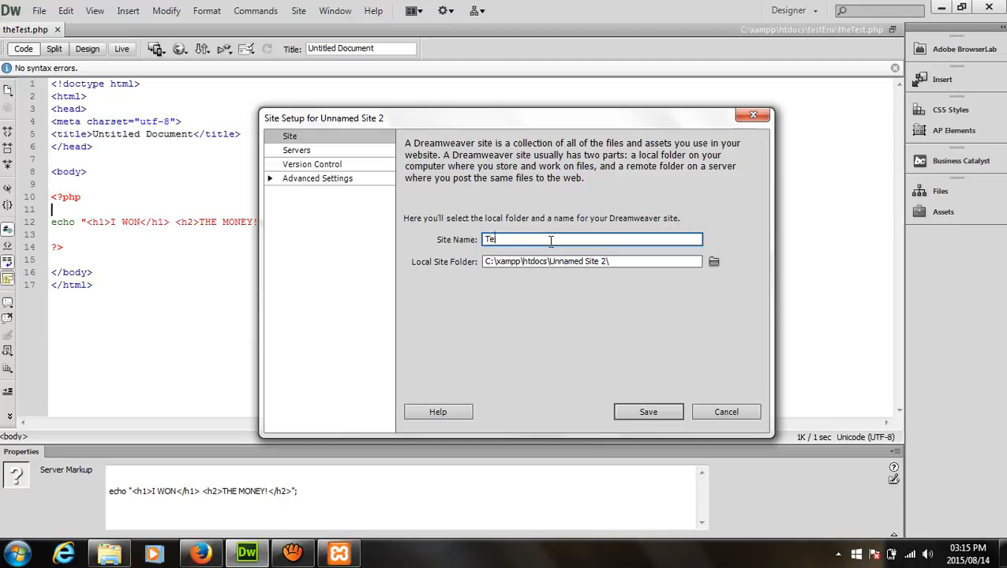
type("sting Center")
Set the site's local folder to the testEnv folder inside htdocs
left_click(714, 262)
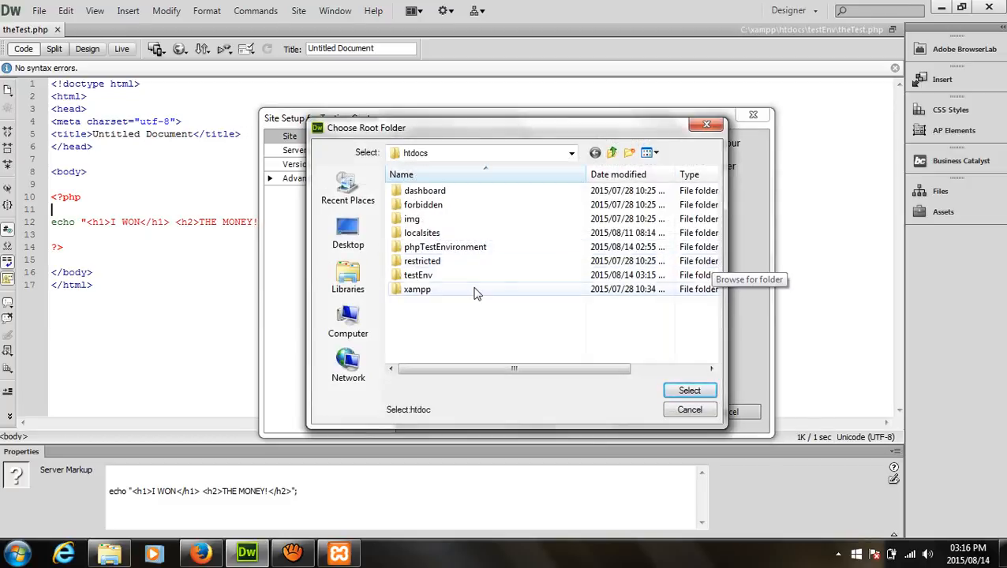
double_click(471, 277)
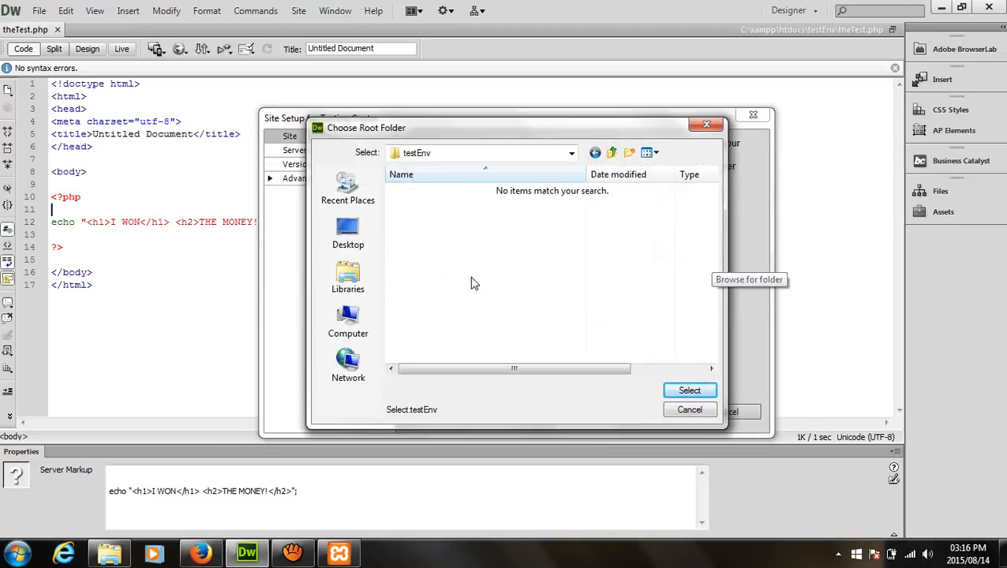
left_click(693, 387)
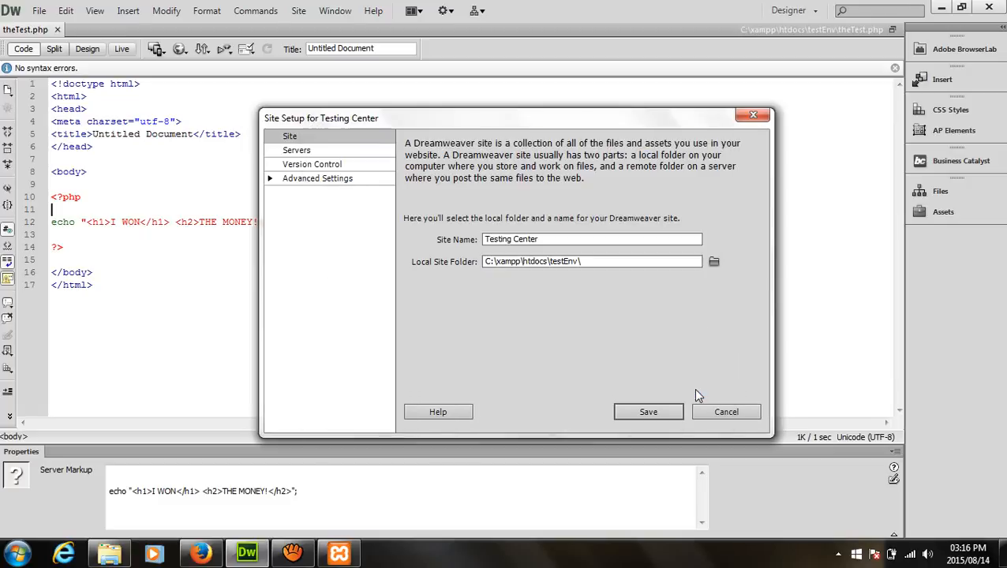
Add a server to the site with a Local/Network connection and name it Testing Center
left_click(297, 150)
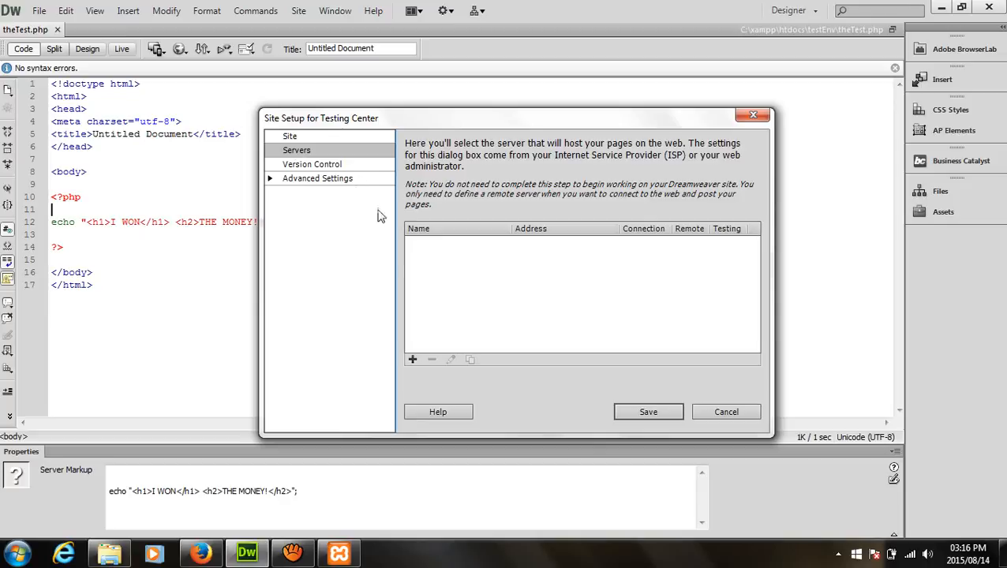
left_click(415, 361)
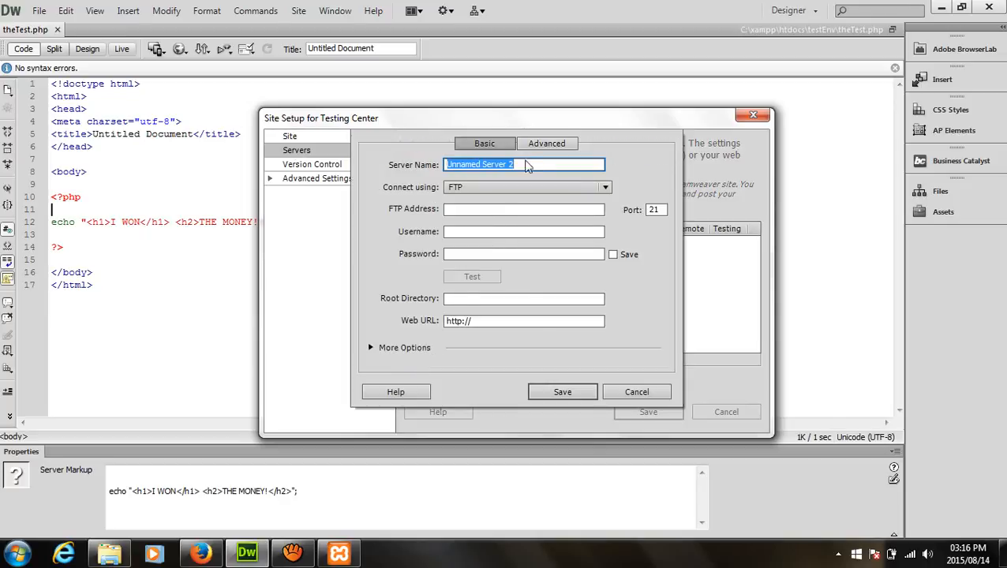
left_click(549, 188)
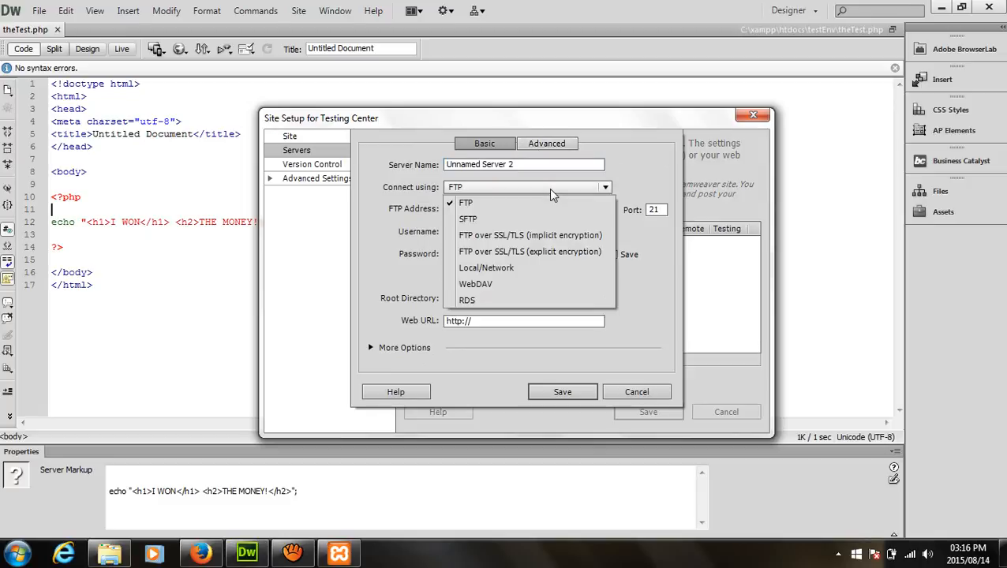
left_click(534, 271)
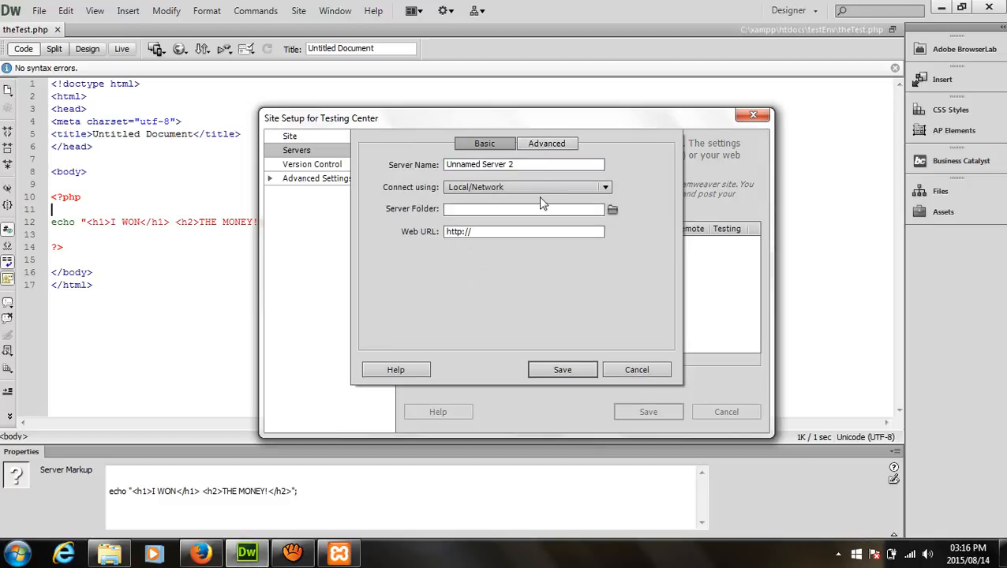
left_click(539, 163)
type("T")
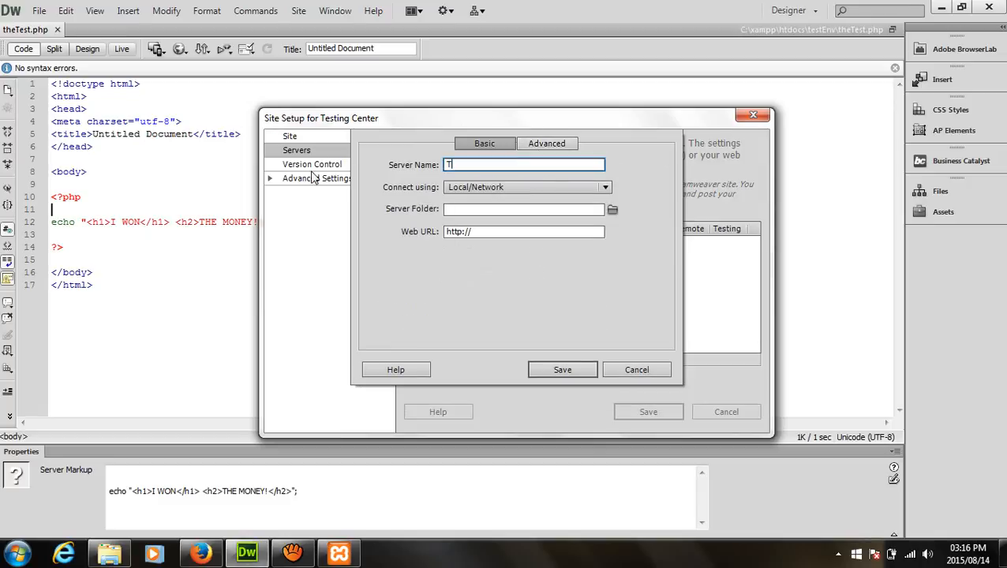
type("esting Center")
Set the server folder to C:\xampp\htdocs\testEnv and the web URL to testEnv/theTest.php, and save the server
left_click(613, 210)
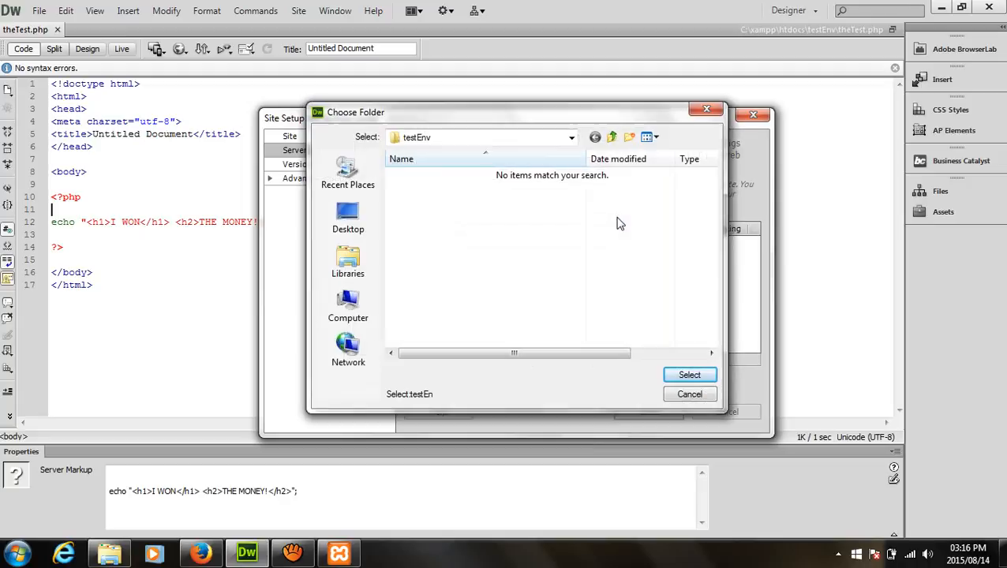
left_click(715, 375)
left_click(505, 234)
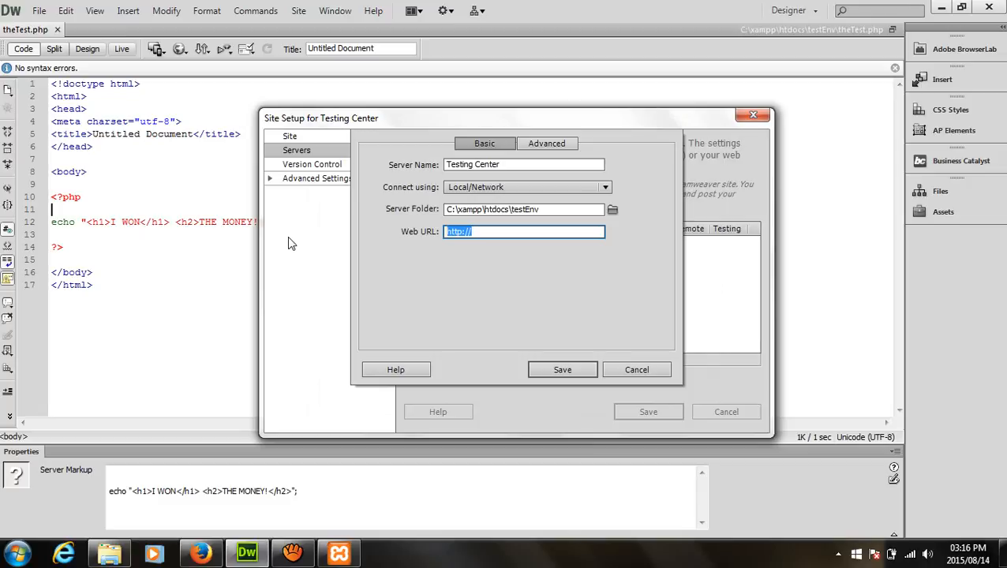
type("testEnv/th")
type("eTest.php")
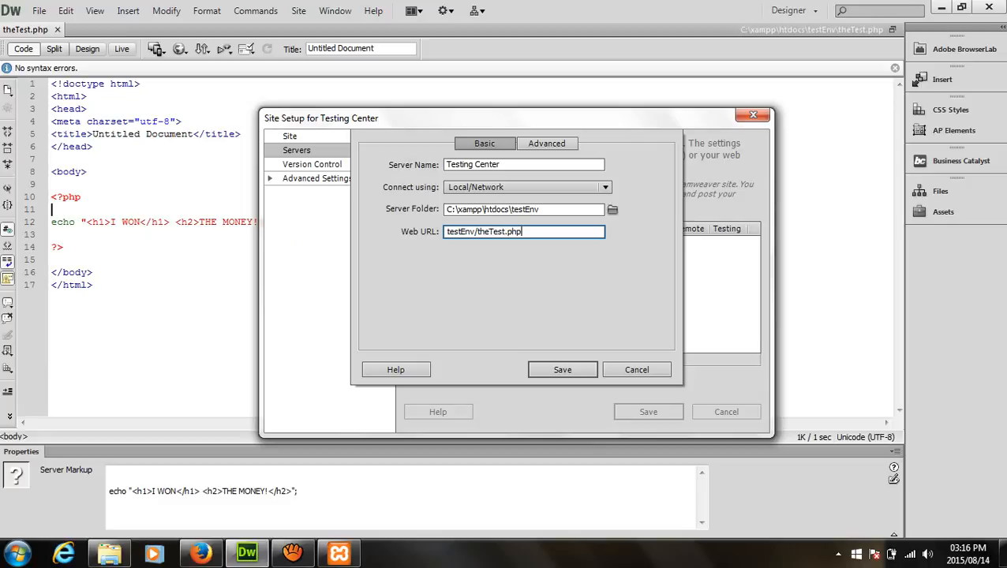
left_click(555, 371)
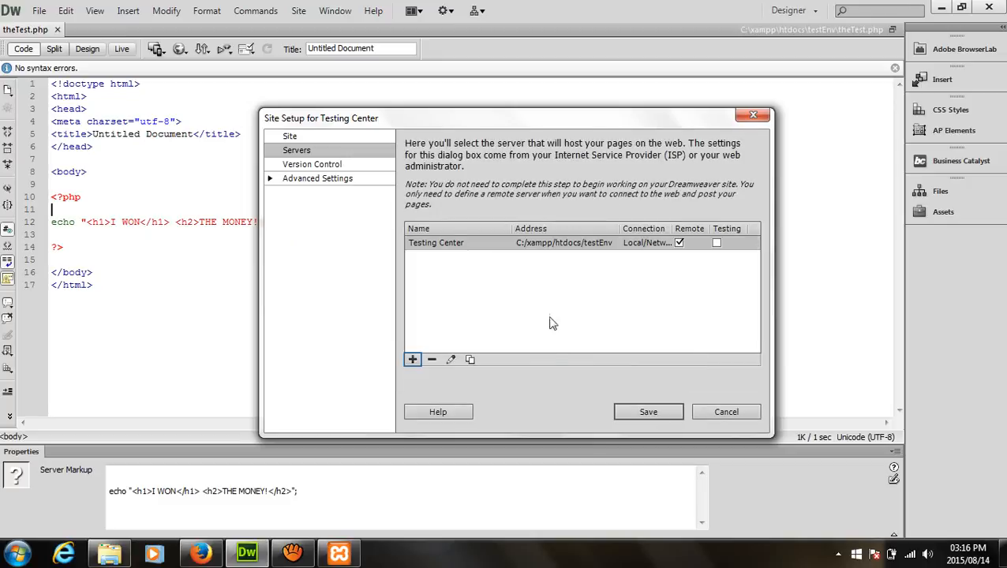
Make the Testing Center server a testing server instead of a remote one and save the site definition
left_click(679, 243)
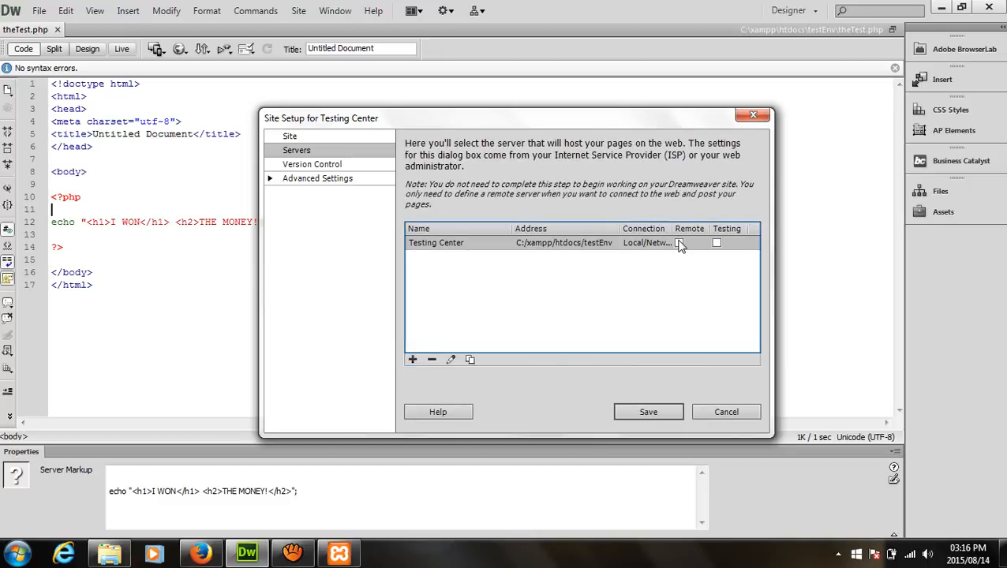
left_click(716, 243)
left_click(361, 138)
left_click(648, 412)
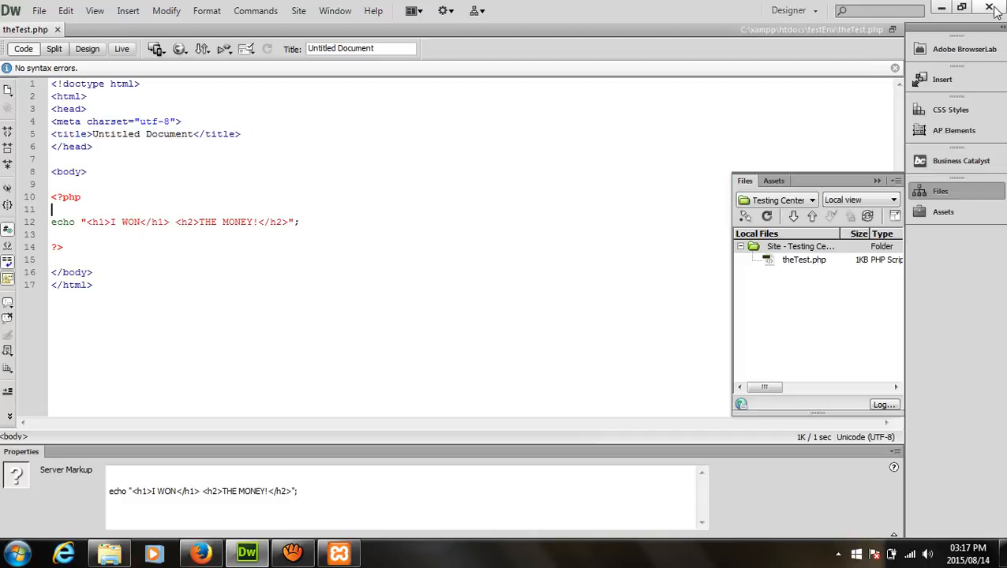
Minimize all open windows to clear the desktop
left_click(941, 7)
left_click(940, 8)
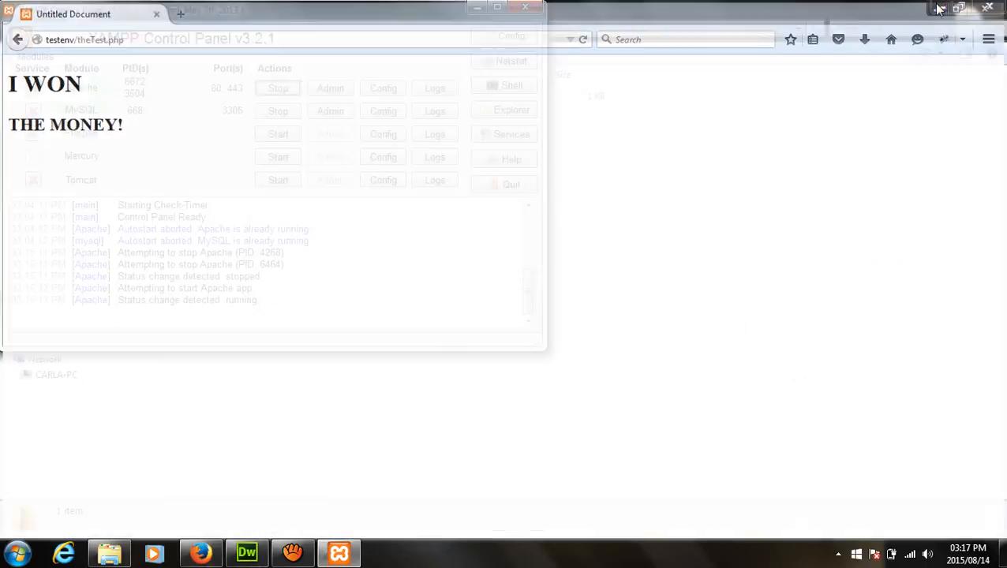
left_click(939, 8)
left_click(939, 8)
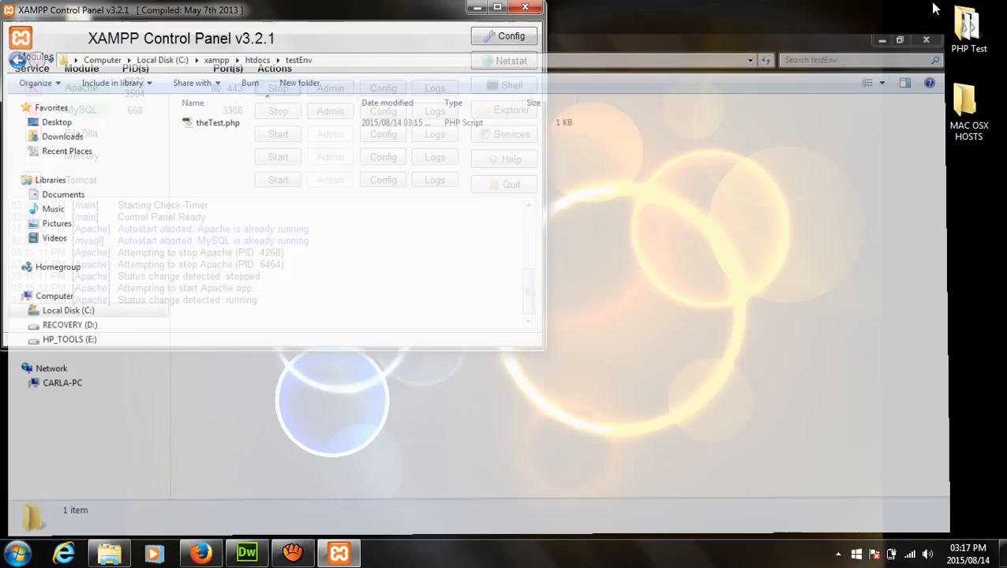
left_click(489, 11)
Move the MAC OSX HOSTS folder to the upper middle of the desktop and open it
left_click_drag(981, 110, 533, 40)
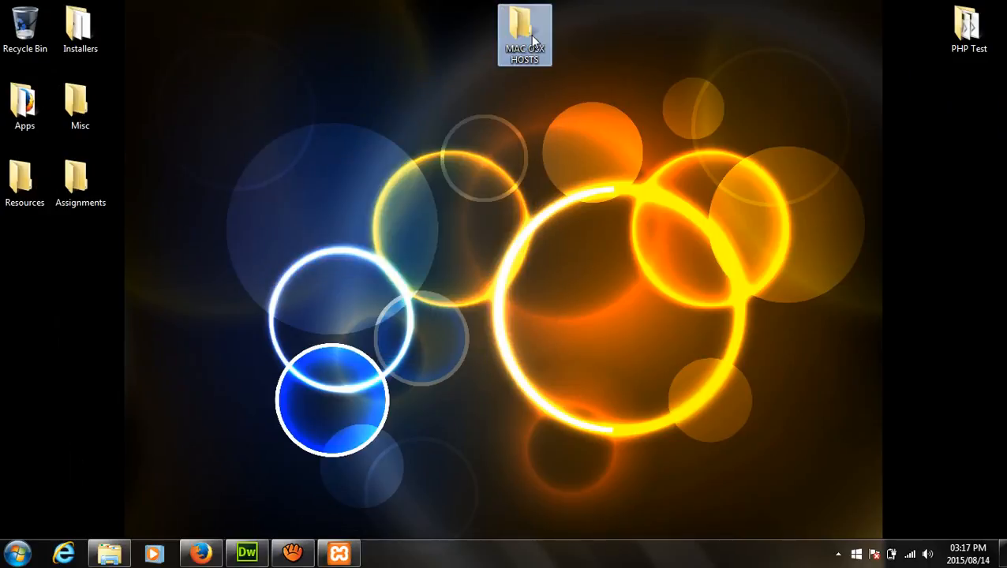
double_click(528, 33)
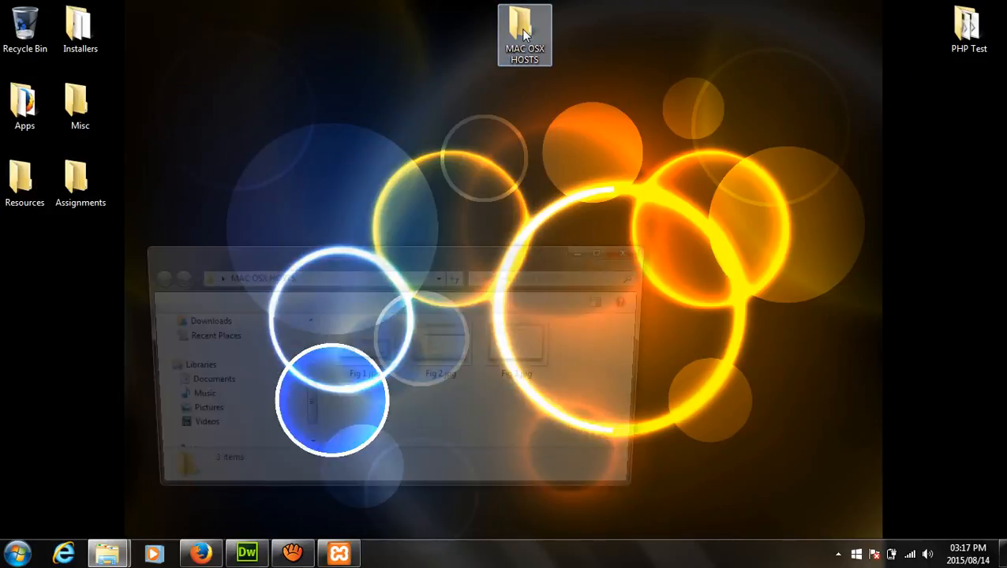
left_click(359, 342)
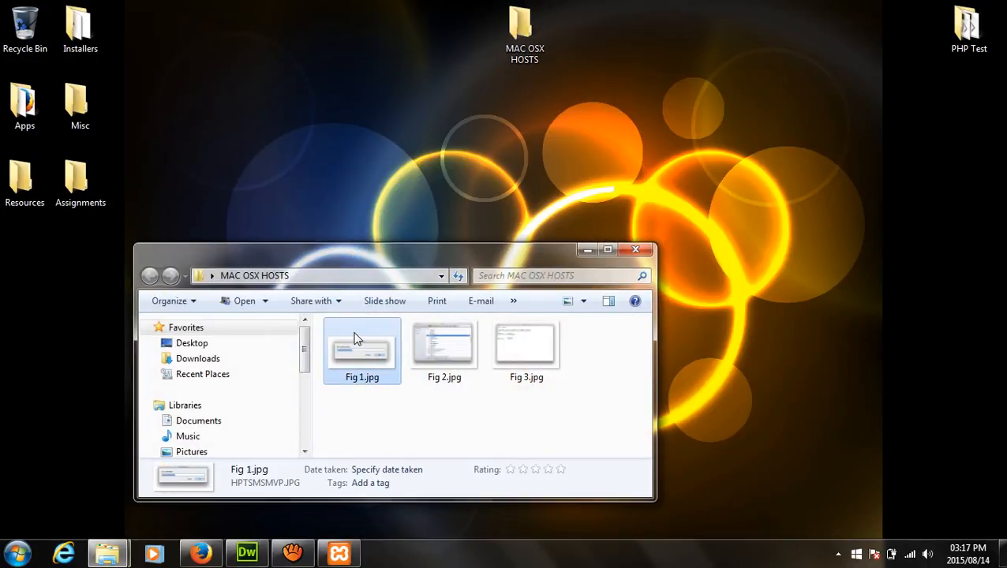
double_click(355, 335)
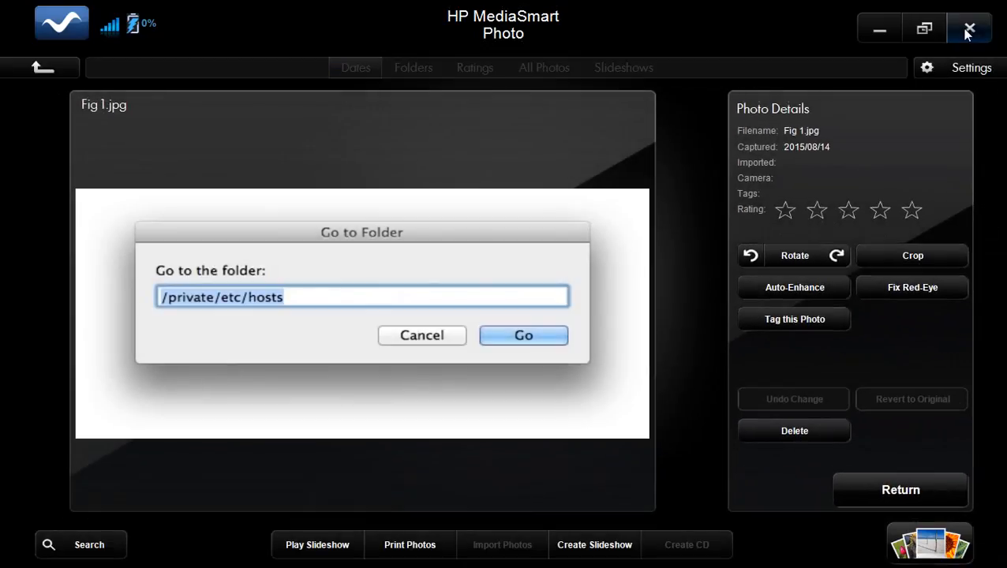
left_click(968, 30)
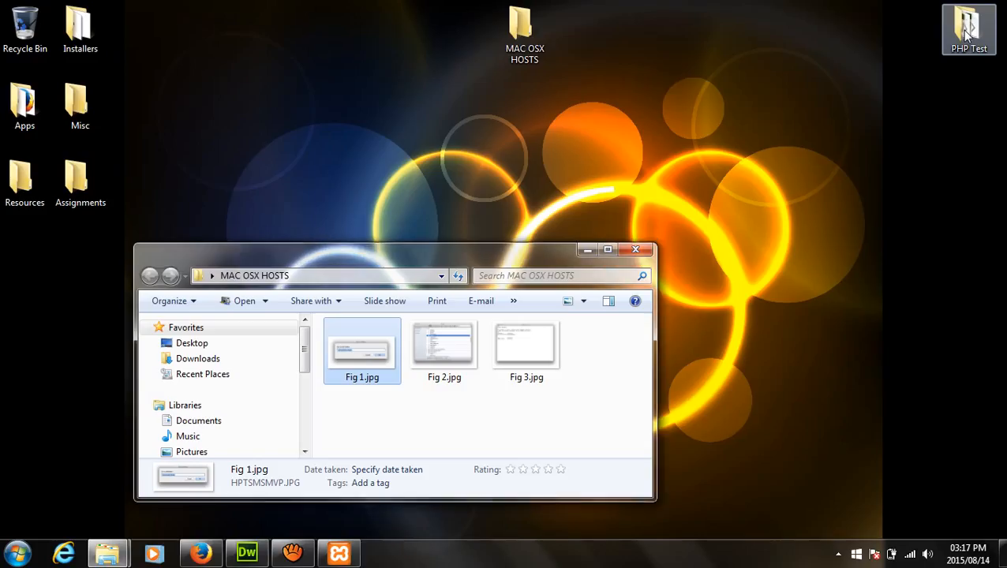
Open Fig 1.jpg in Windows Photo Viewer, examine the Mac hosts file instructions through Fig 3.jpg, and close the viewer
right_click(363, 357)
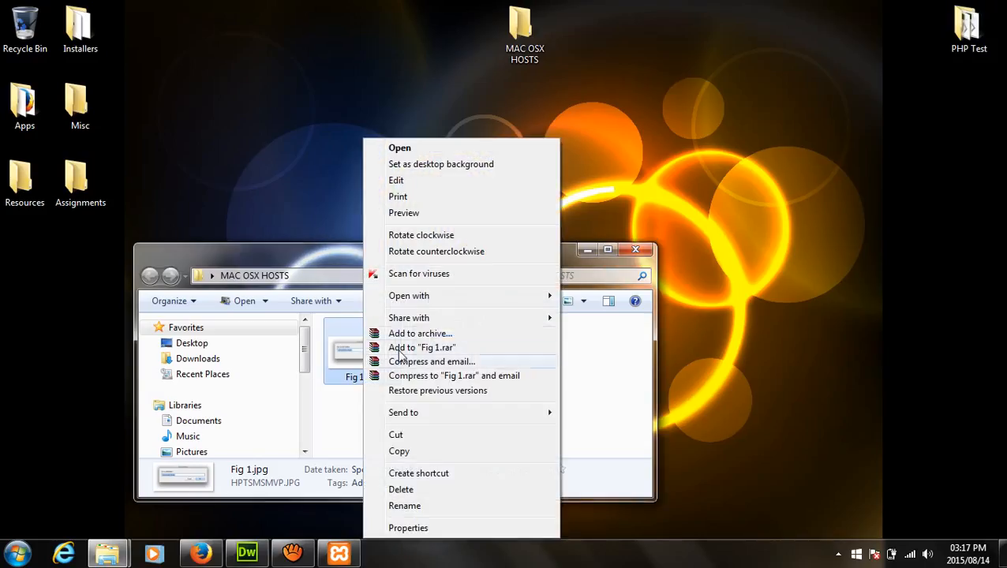
mouse_move(450, 297)
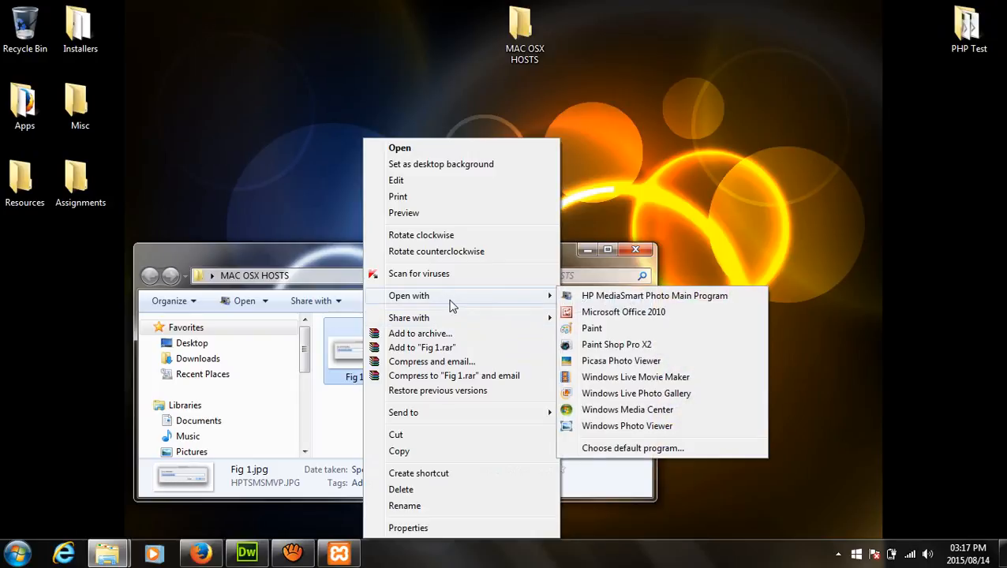
left_click(644, 427)
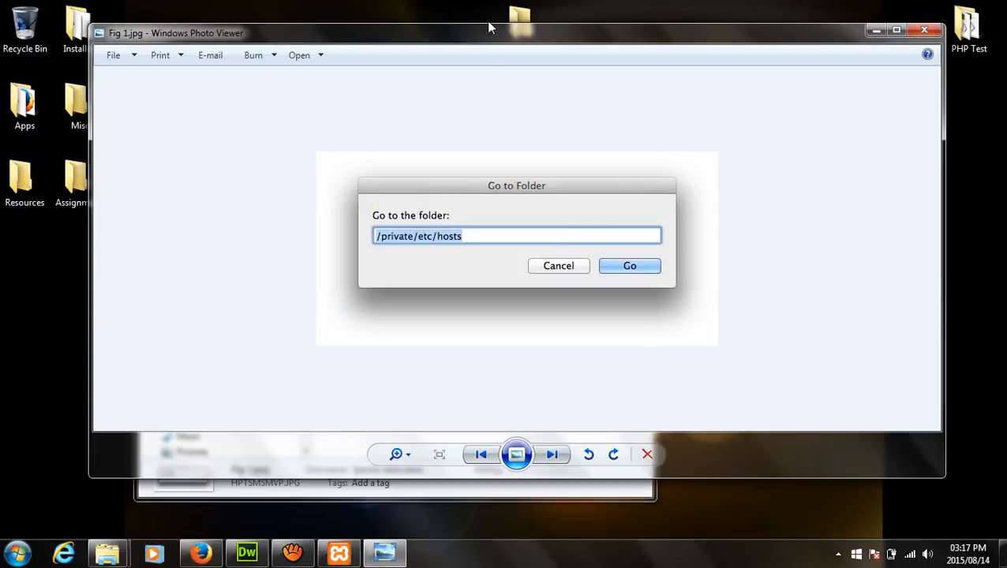
left_click_drag(484, 42, 479, 3)
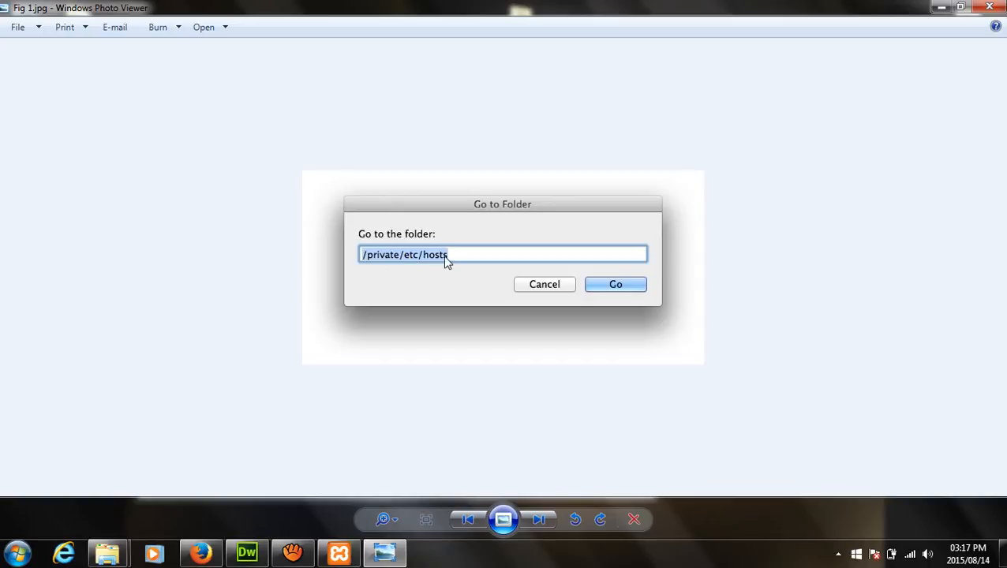
key("Right")
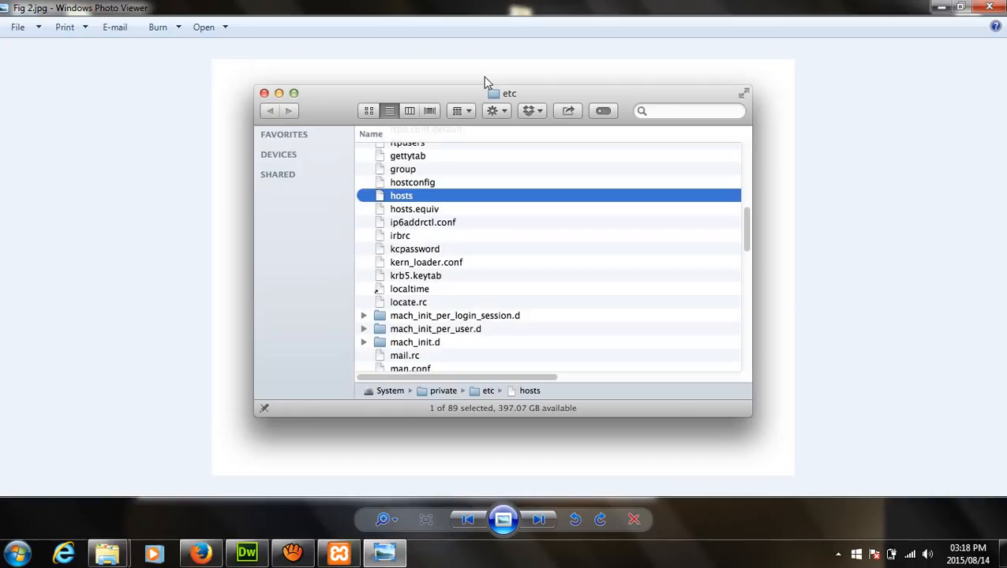
key("Right")
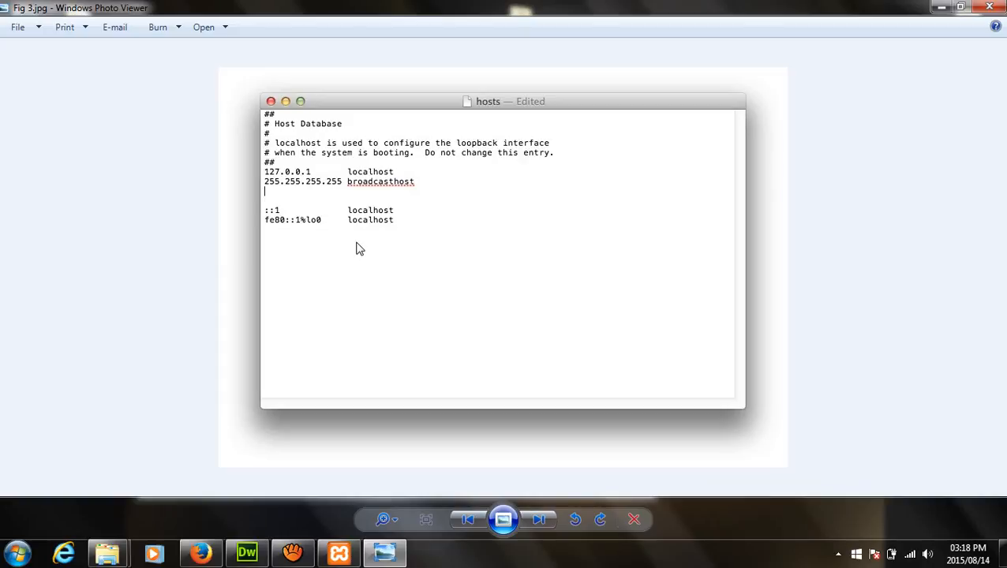
left_click(997, 8)
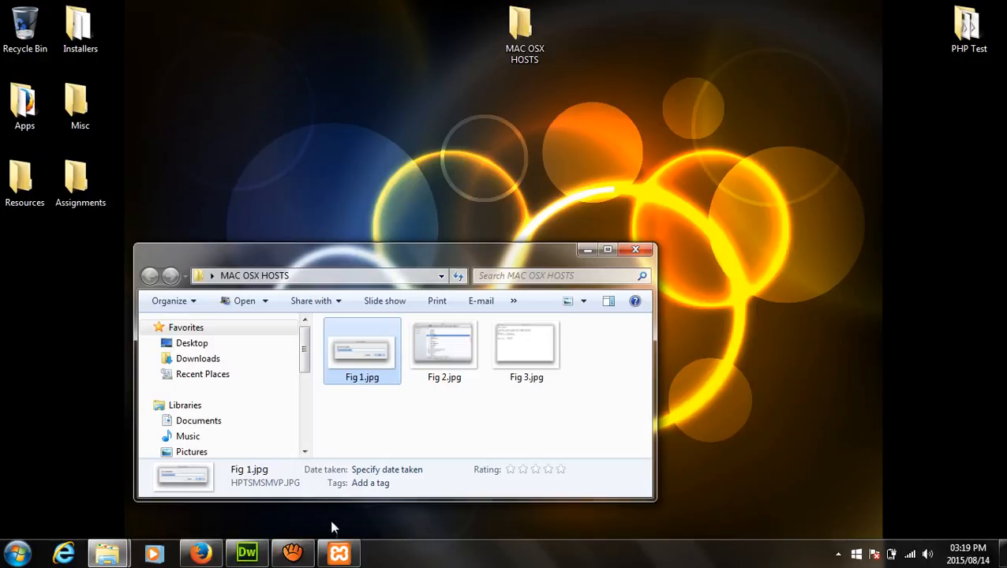
left_click(292, 553)
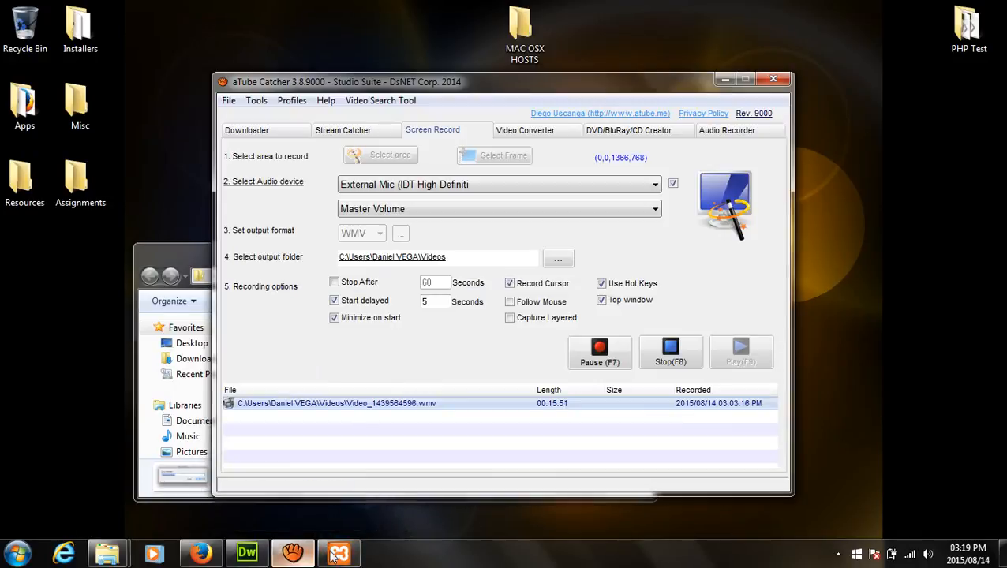